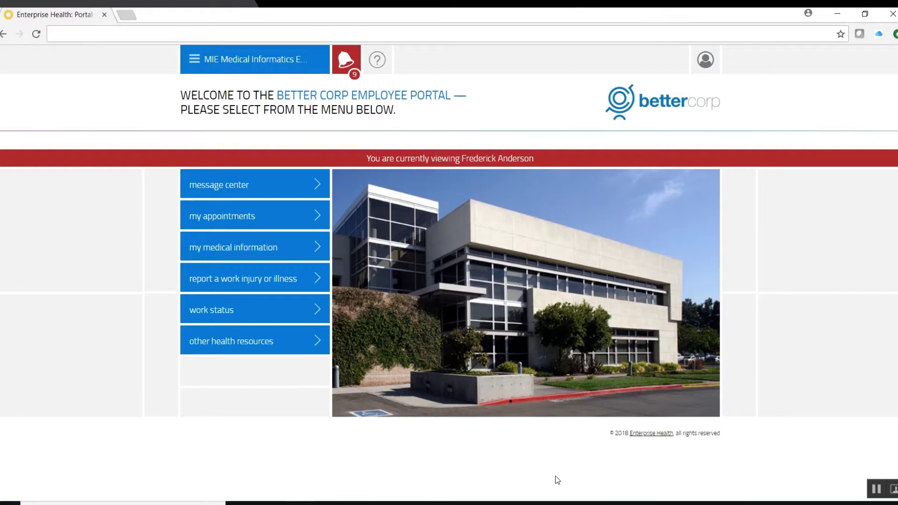
- Book the Respirator Fit appointment for Thursday 5-24-18 at 8:00 AM at Corporate Office
click(348, 63)
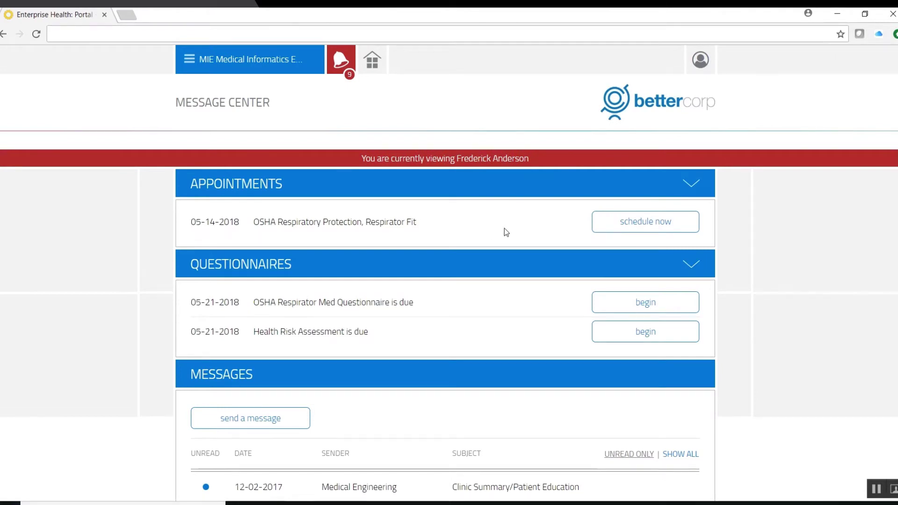
click(642, 226)
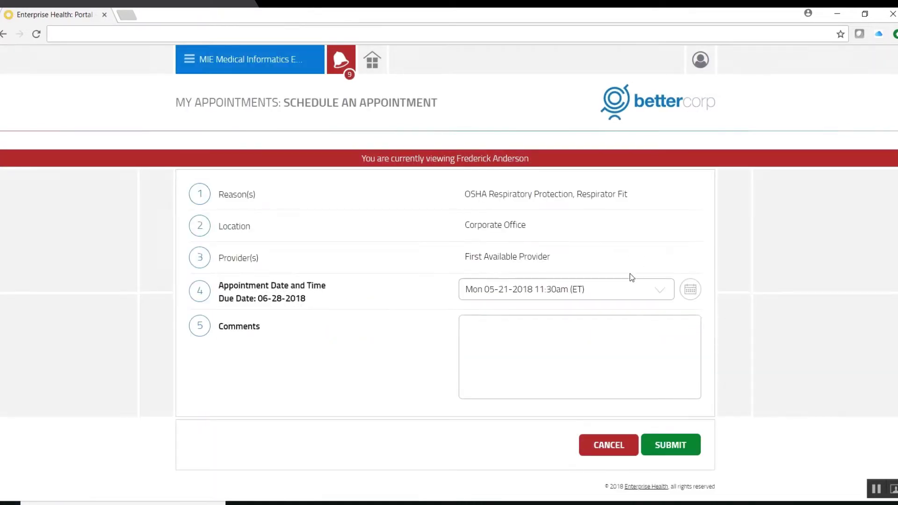
click(658, 291)
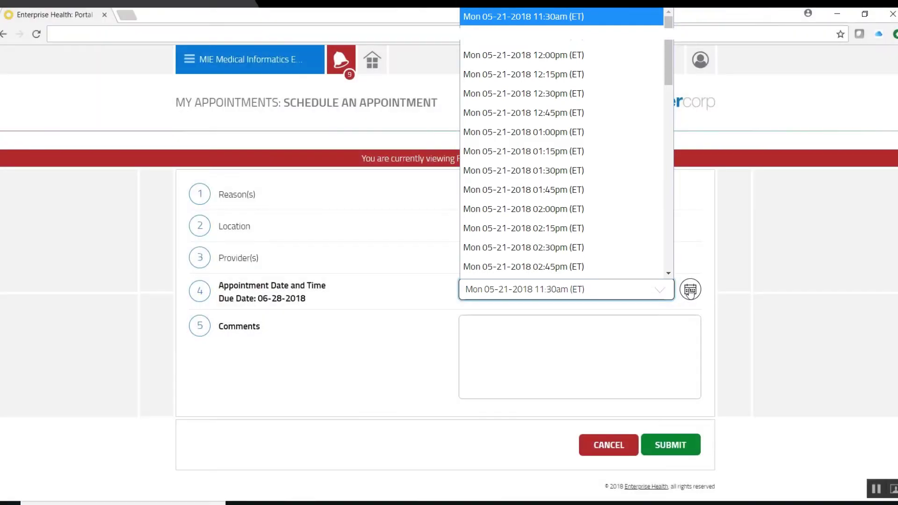
click(690, 289)
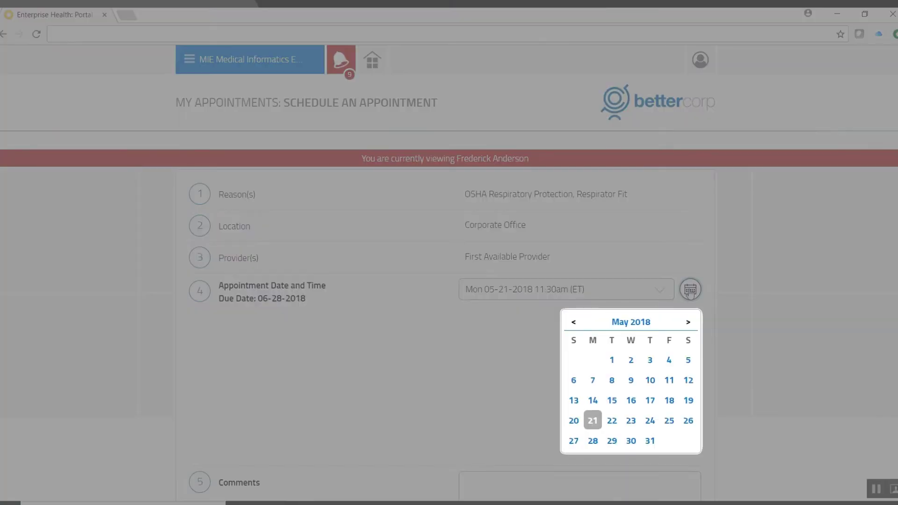
click(650, 423)
click(655, 358)
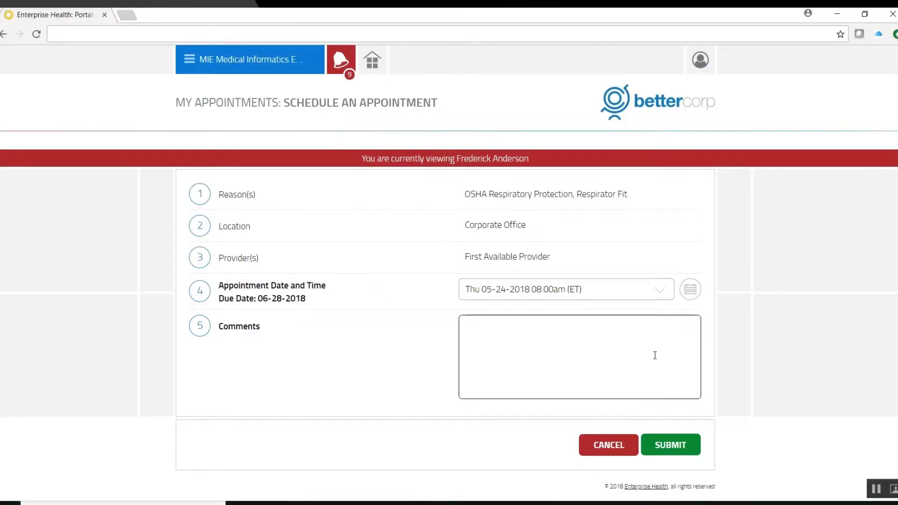
click(666, 446)
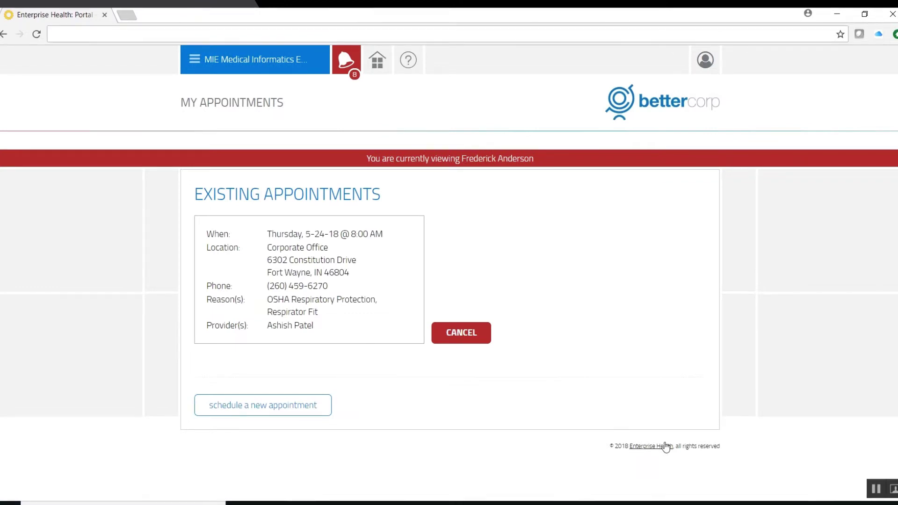
- Begin the OSHA Respirator Med Questionnaire from the Message Center and review its first questions
click(346, 59)
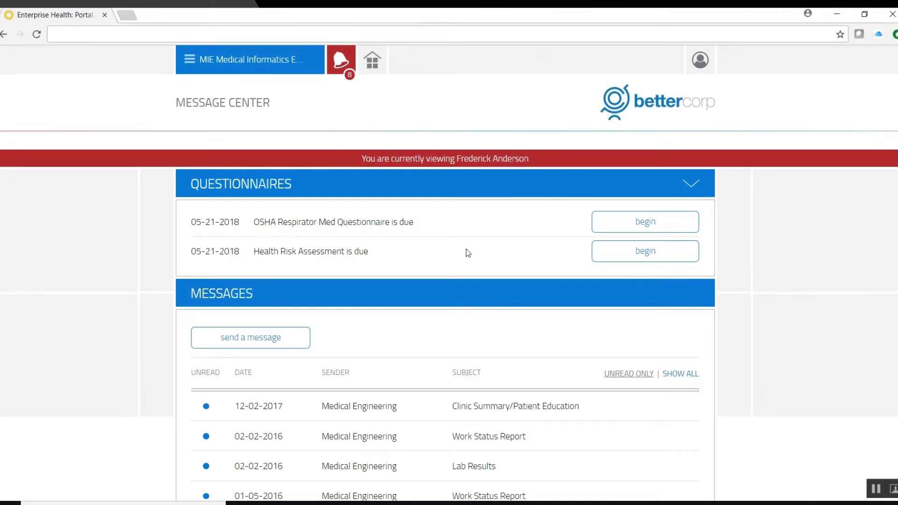
click(648, 222)
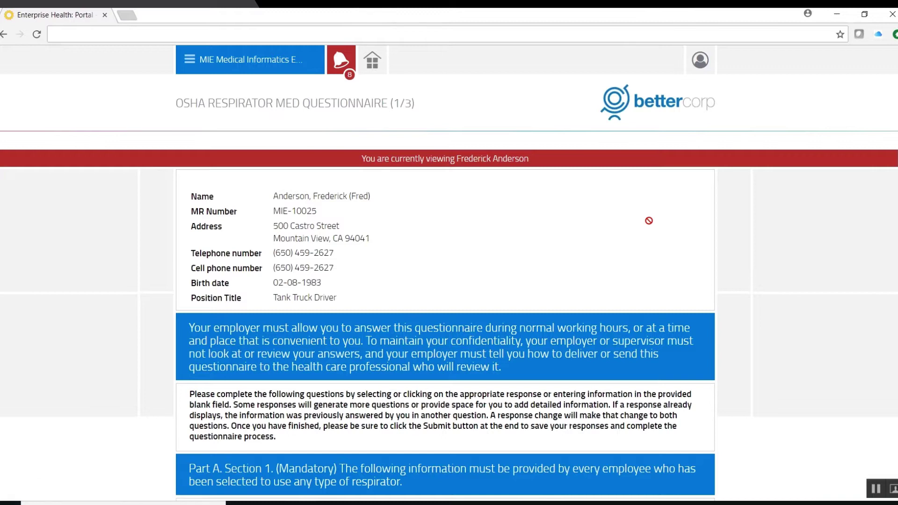
scroll(648, 221, down, 7)
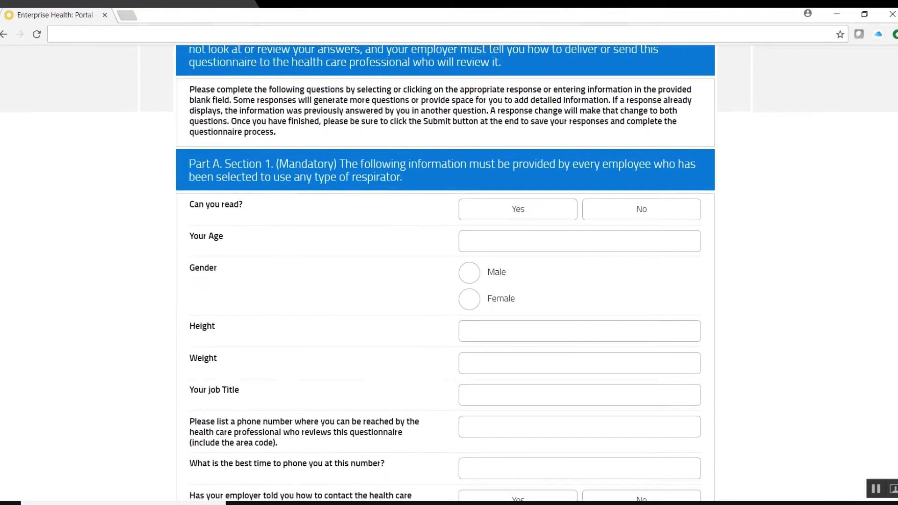
scroll(649, 220, down, 2)
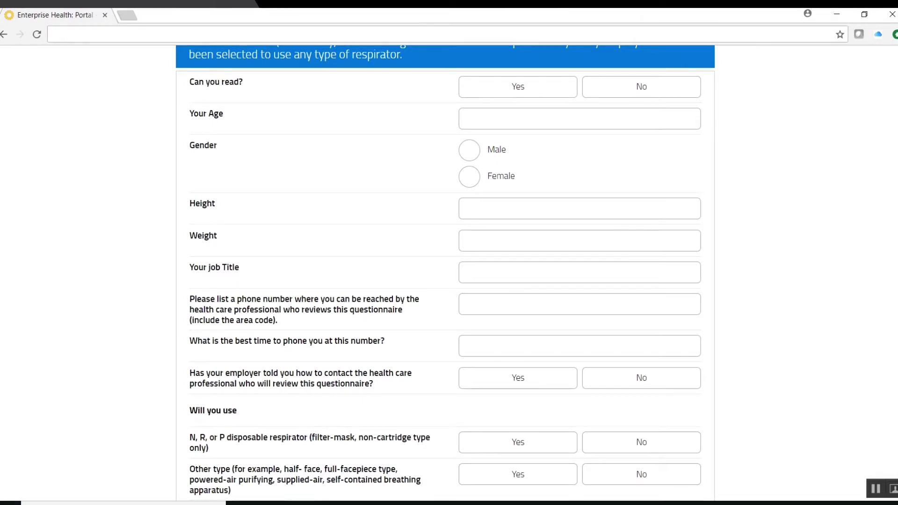
scroll(445, 271, down, 15)
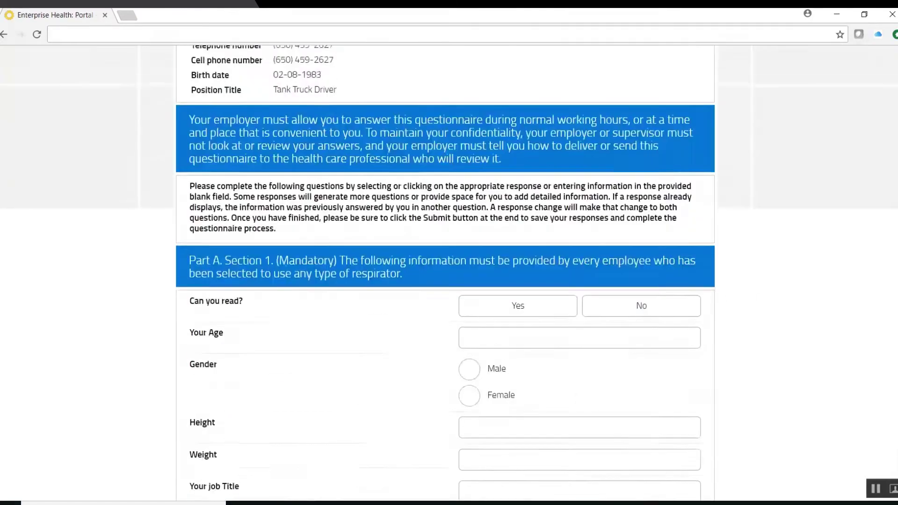
scroll(557, 75, up, 3)
- Begin the Health Risk Assessment from the Message Center and move past its first page
click(341, 60)
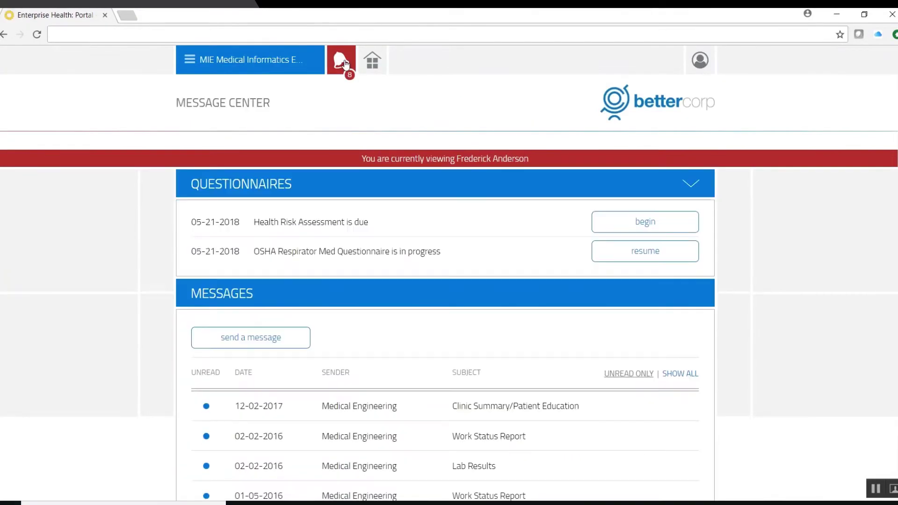
click(661, 230)
scroll(445, 271, down, 7)
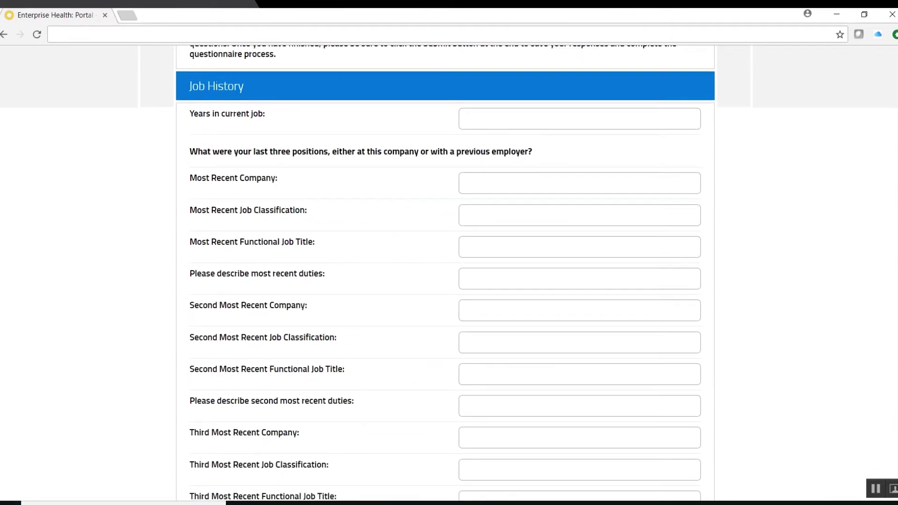
scroll(445, 272, down, 10)
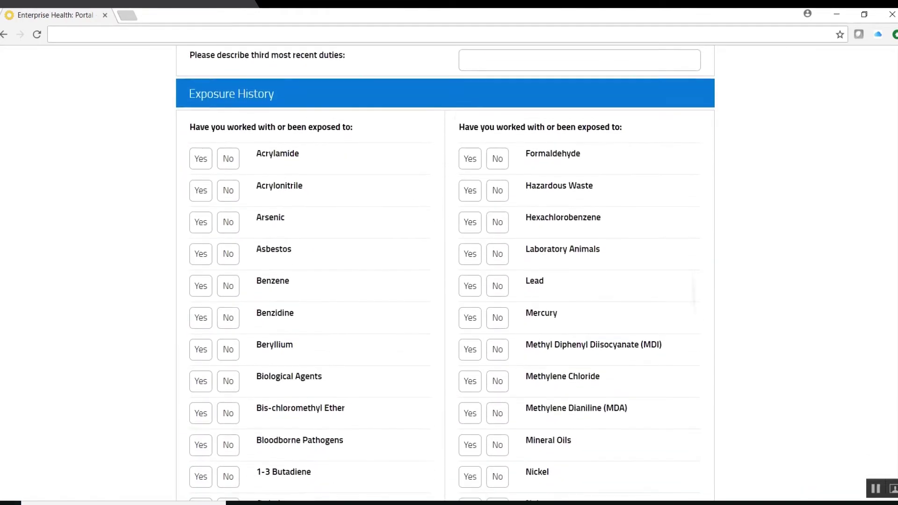
scroll(445, 271, down, 10)
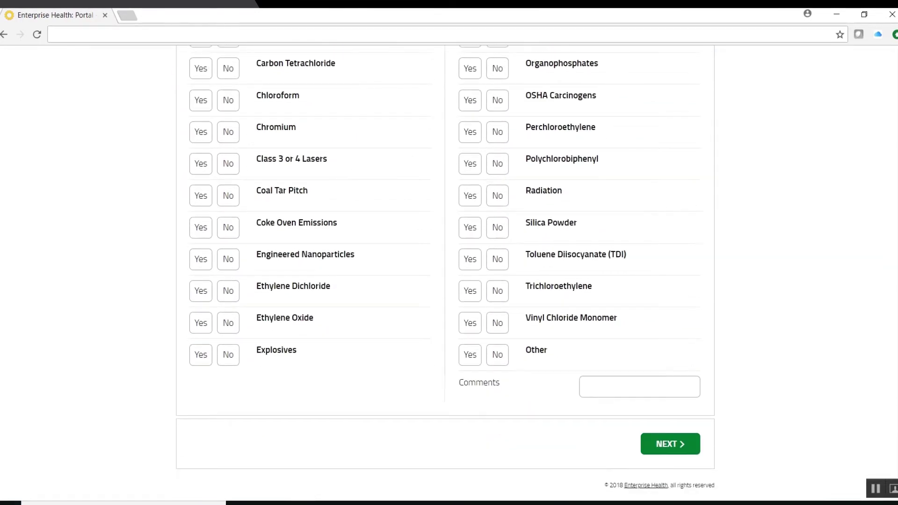
click(661, 445)
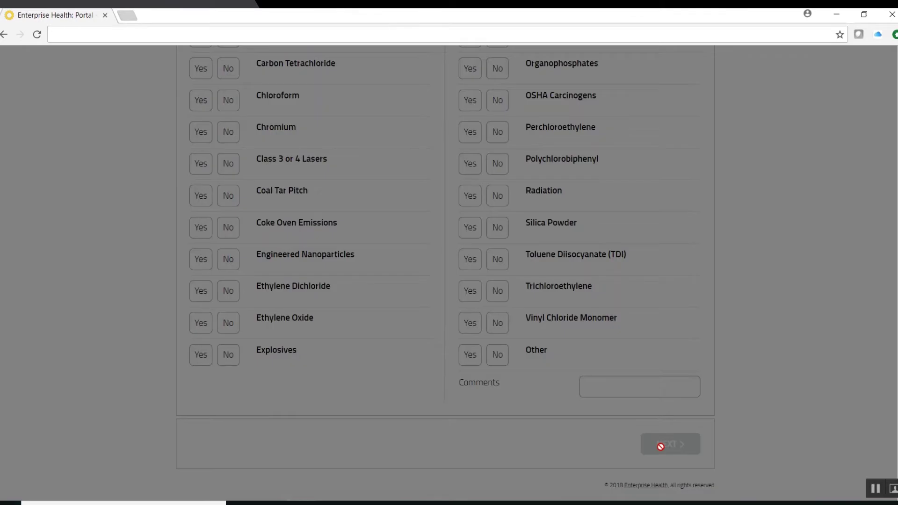
- Answer Yes to prior surgery and advance to the medications, allergies and sleep page
scroll(660, 447, down, 1)
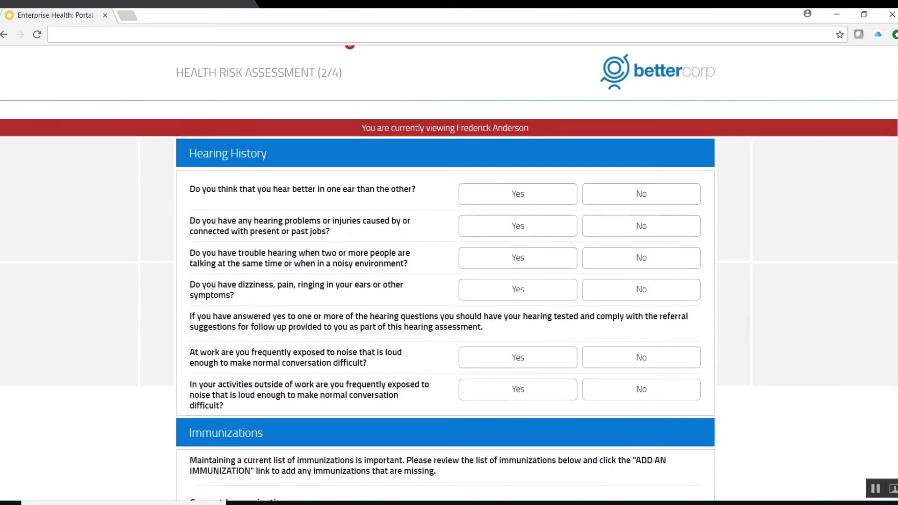
scroll(660, 447, down, 6)
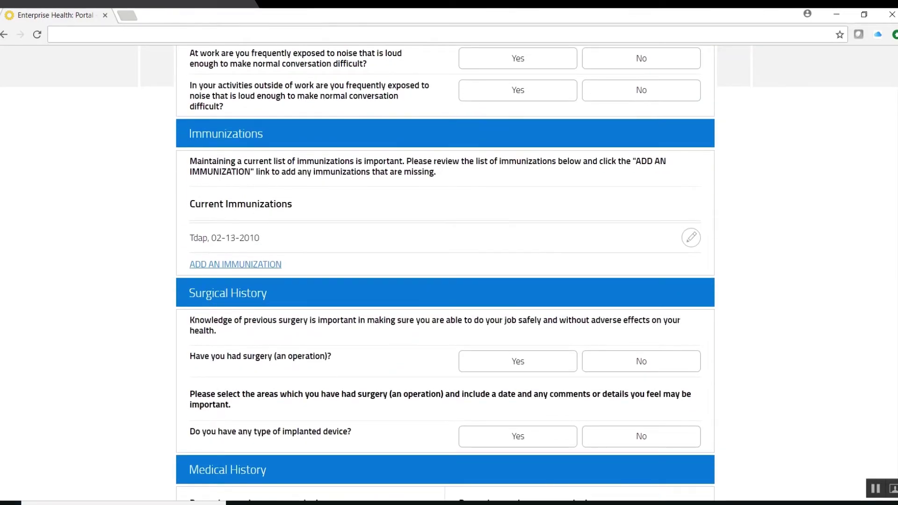
scroll(587, 427, down, 4)
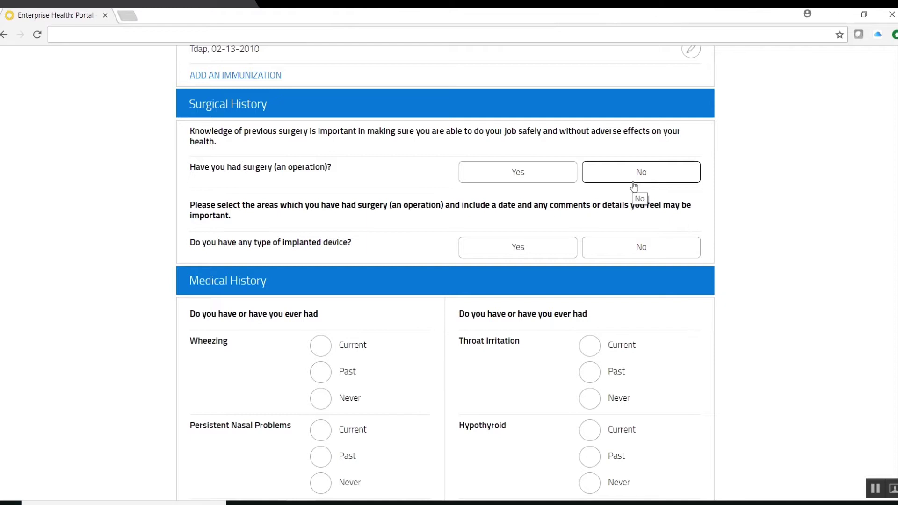
click(633, 179)
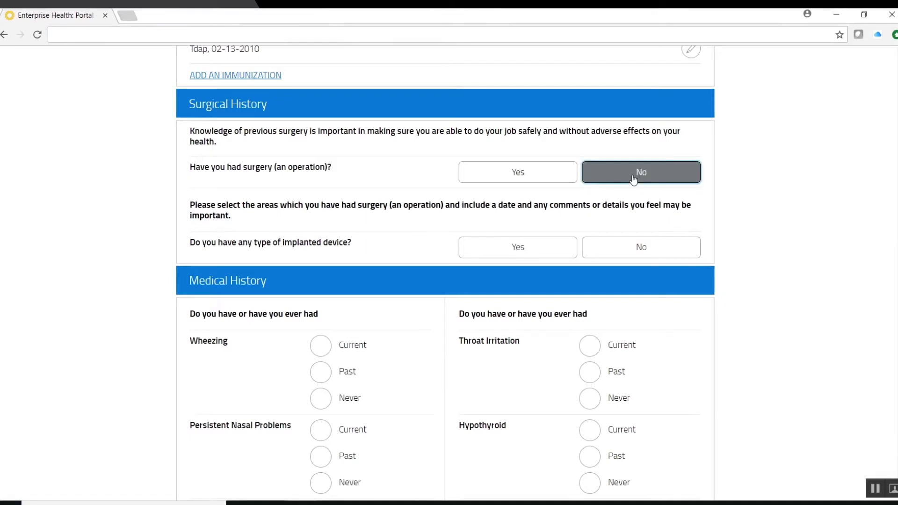
click(512, 178)
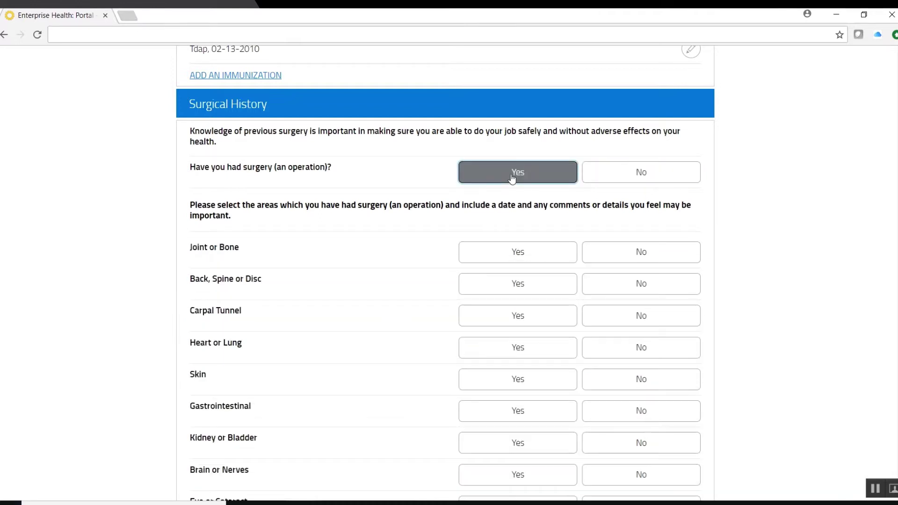
scroll(695, 225, down, 8)
scroll(696, 224, down, 15)
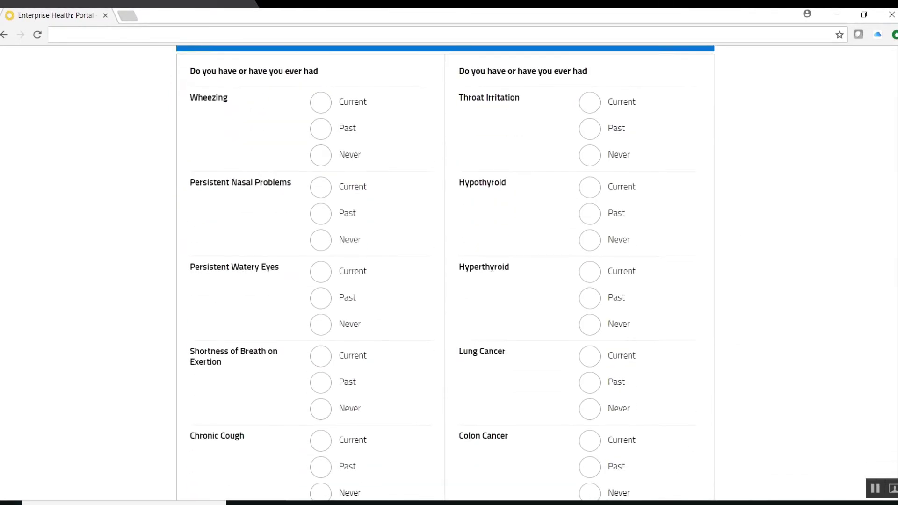
scroll(695, 225, down, 12)
click(660, 467)
scroll(660, 467, down, 20)
scroll(446, 272, down, 4)
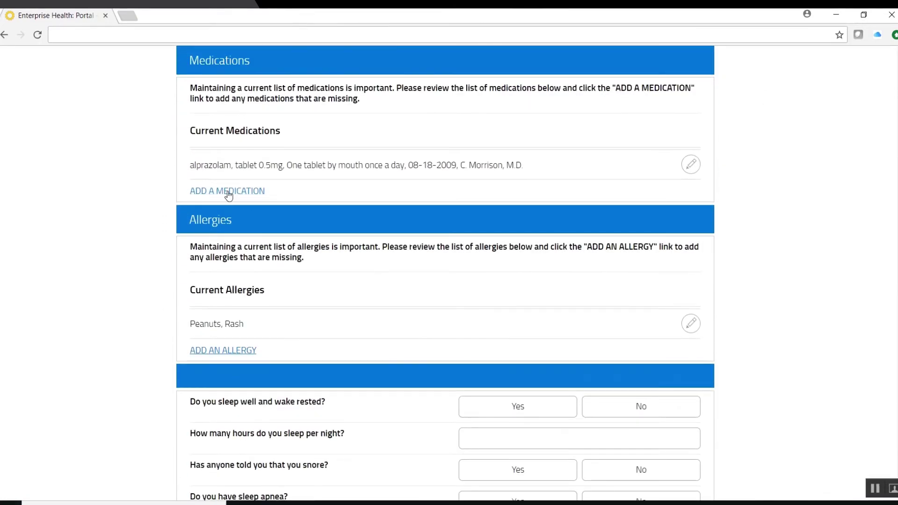
- Add amoxicillin capsule 250mg, 1 tab daily, started 05-10-2018, to Current Medications
click(228, 192)
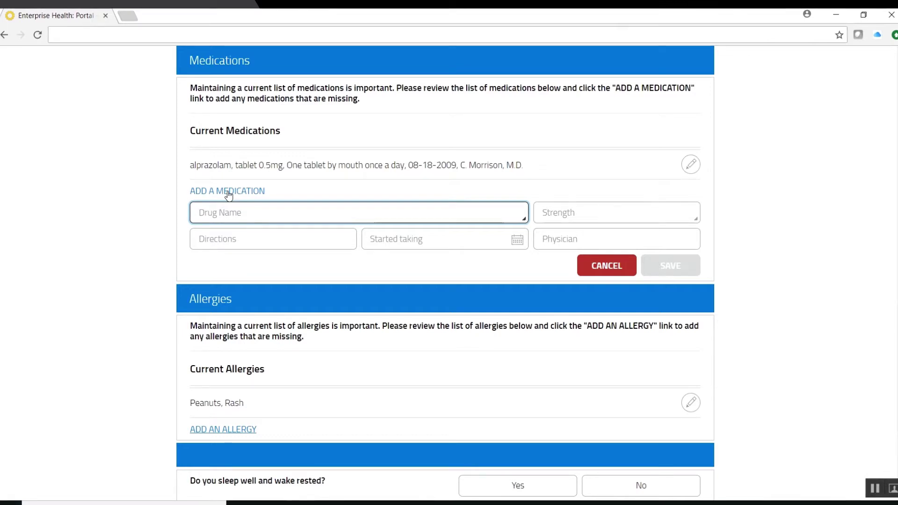
text(amoxicillin)
key(Tab)
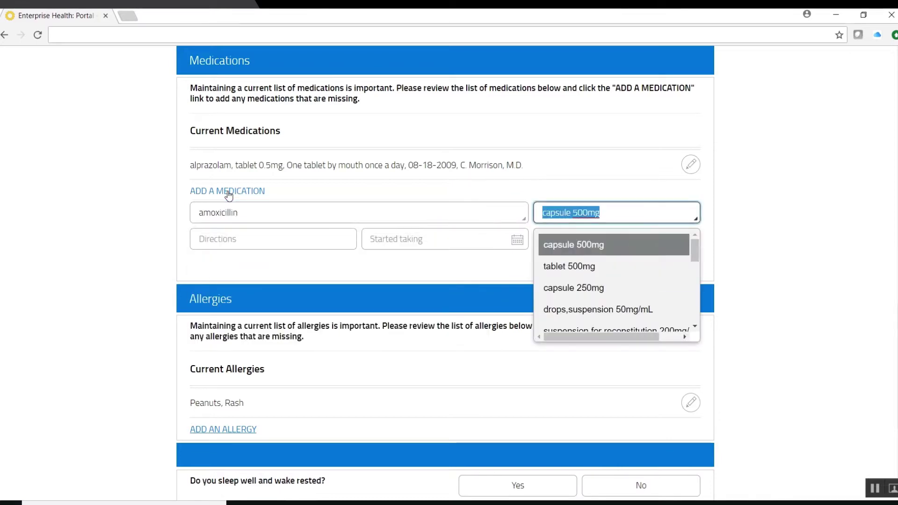
key(Down)
key(Down)
key(Tab)
text(1 tab daily)
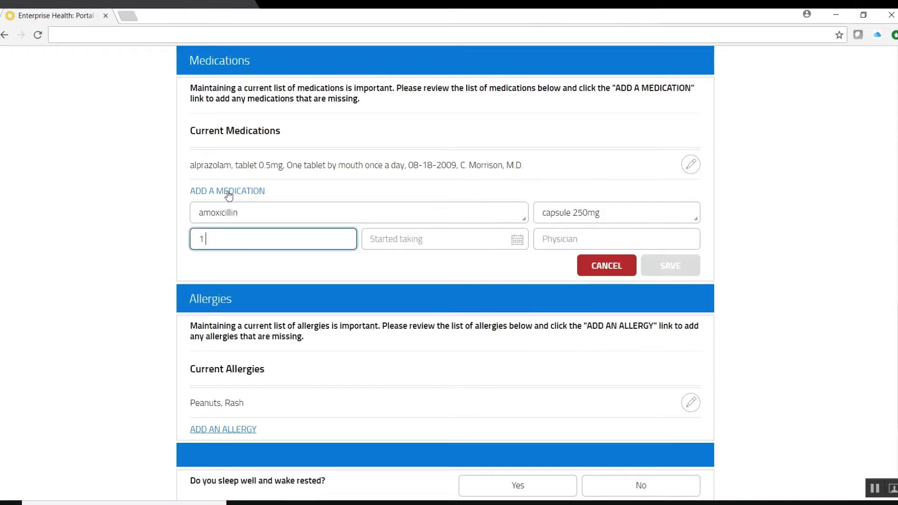
key(Tab)
text(05-10-2018)
key(Tab)
click(676, 267)
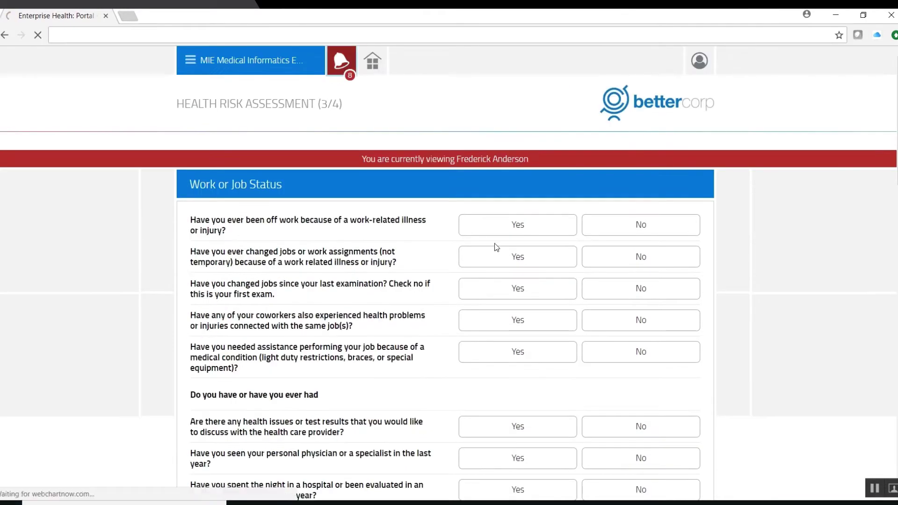
- Preview the clinical-question message form, then return to the Message Center's questionnaire and message lists
scroll(515, 398, down, 1)
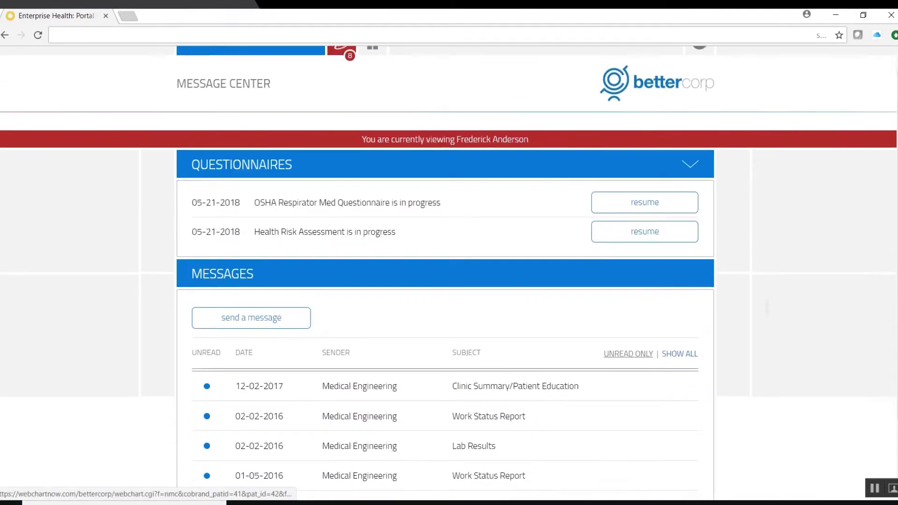
scroll(448, 281, down, 3)
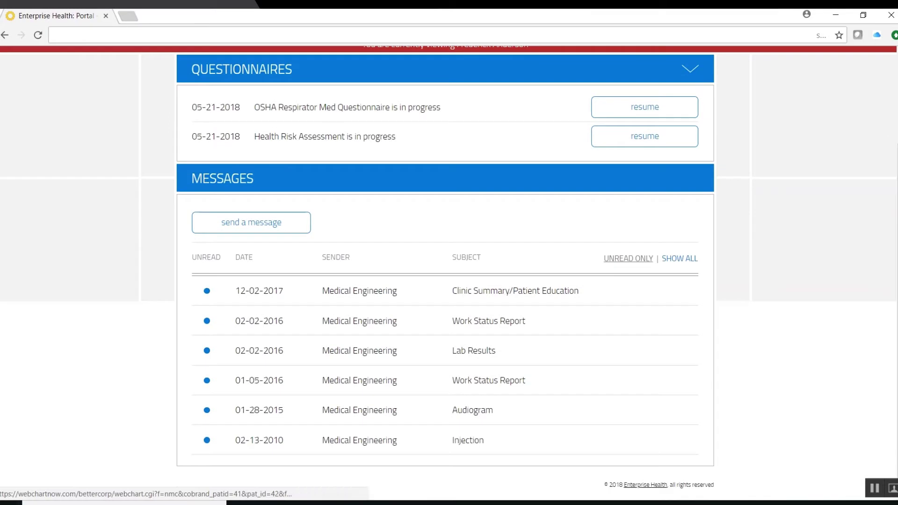
click(247, 224)
click(273, 238)
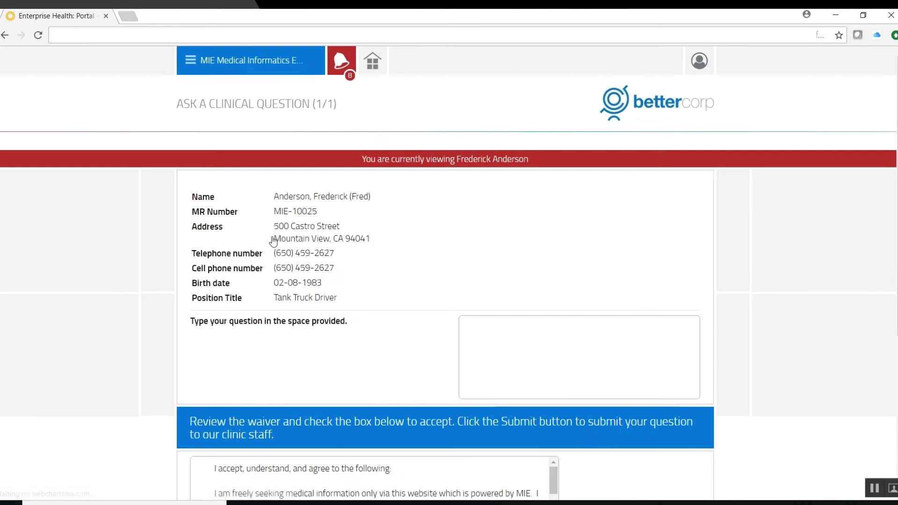
scroll(274, 241, down, 5)
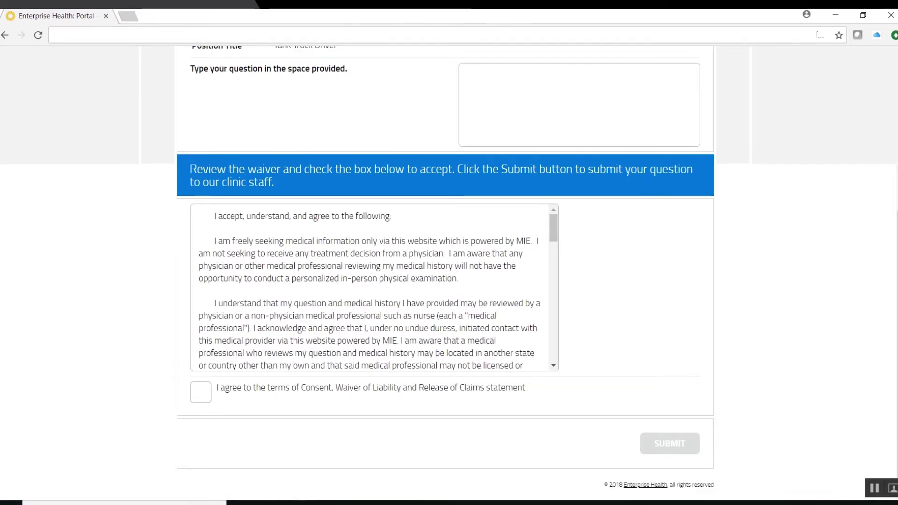
scroll(215, 89, up, 5)
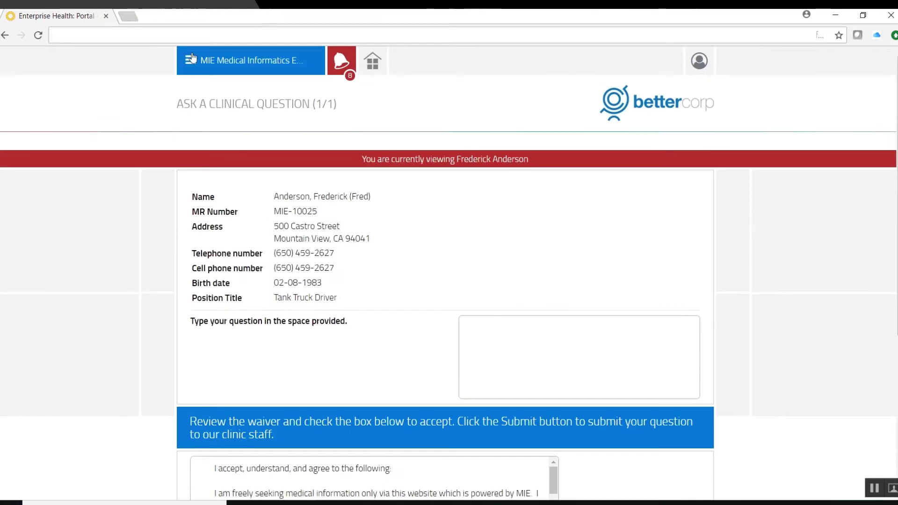
click(343, 60)
scroll(352, 292, down, 3)
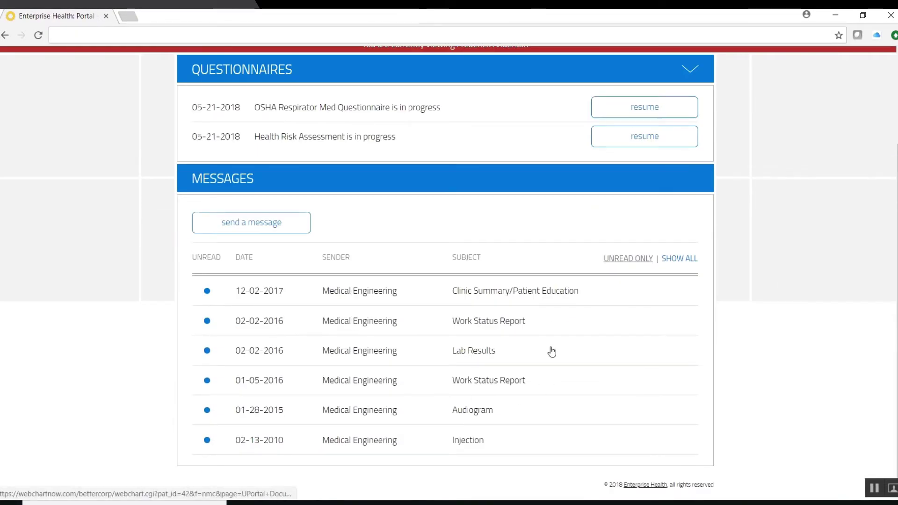
- Read the Lab Results message and return to the message list
click(474, 353)
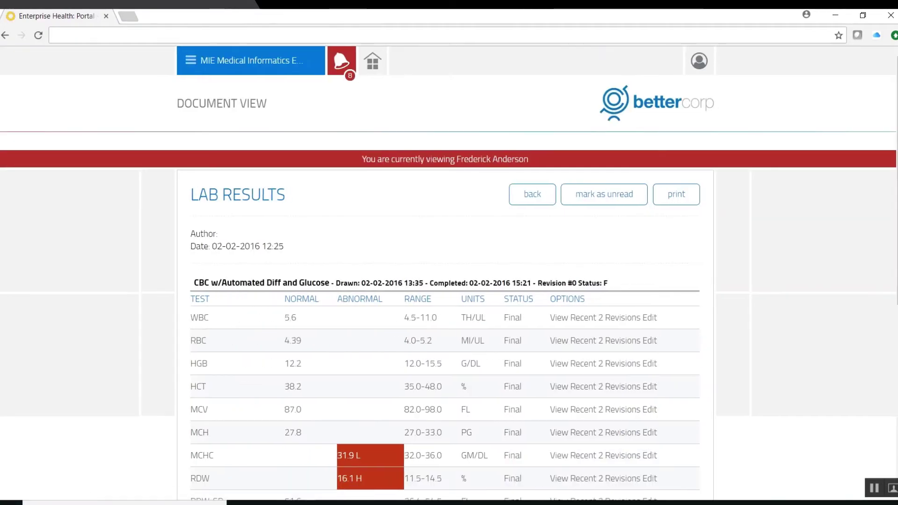
scroll(473, 353, down, 3)
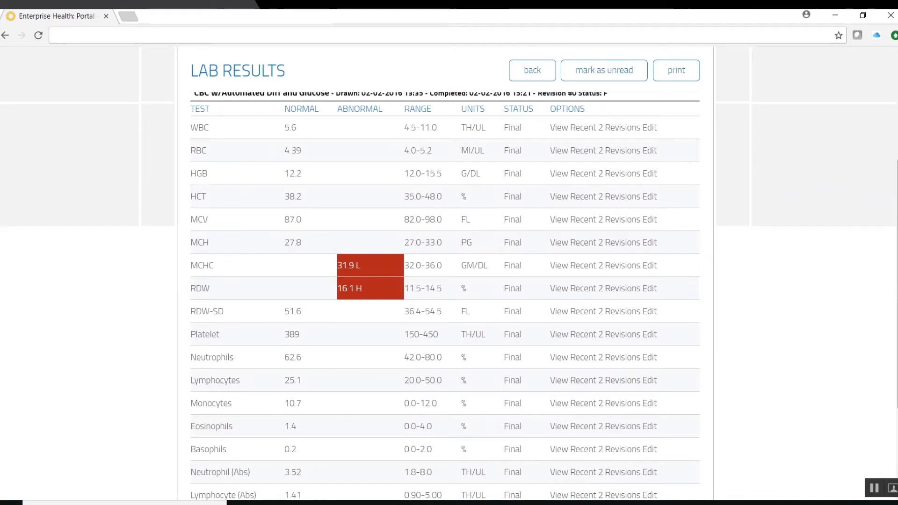
scroll(332, 187, up, 4)
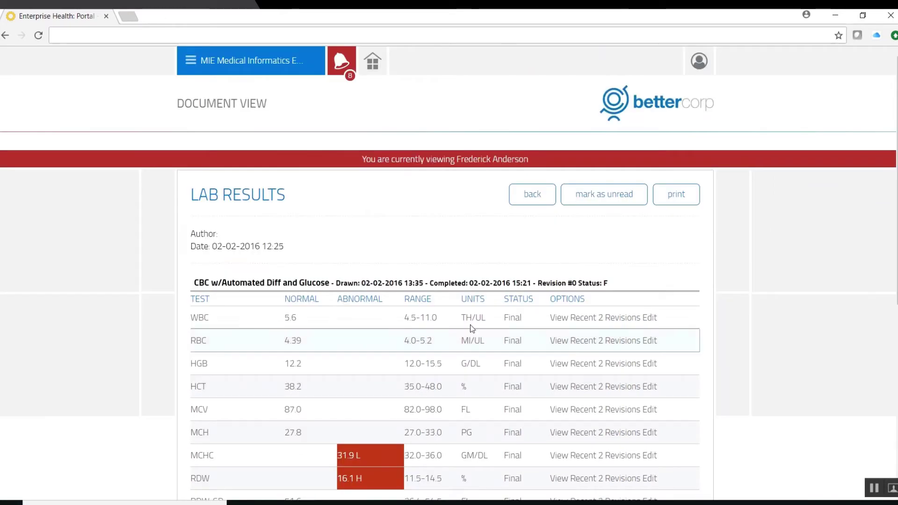
click(332, 61)
- Open the Audiogram message, then return to the portal home page
scroll(380, 324, down, 3)
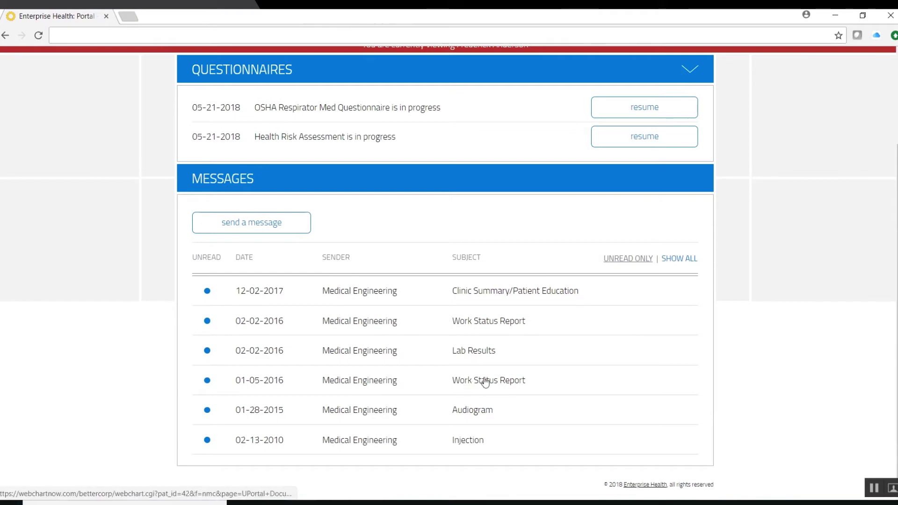
click(468, 410)
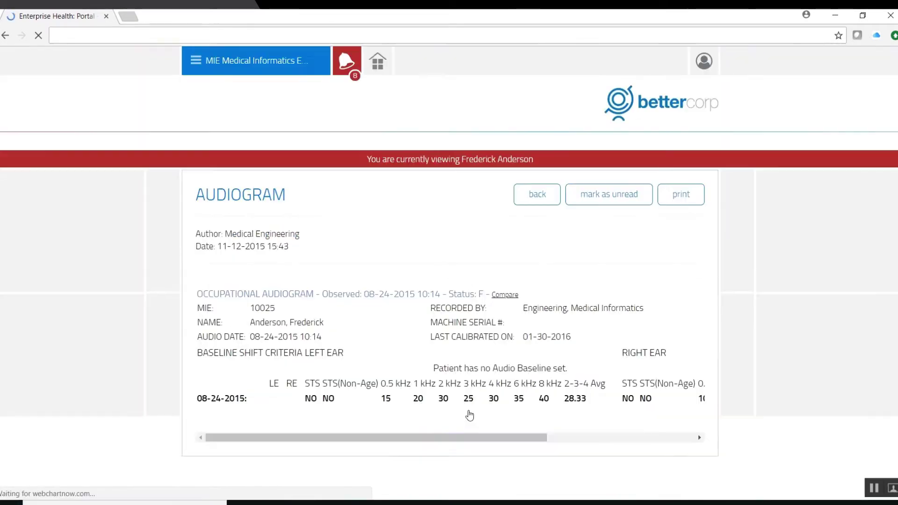
click(373, 61)
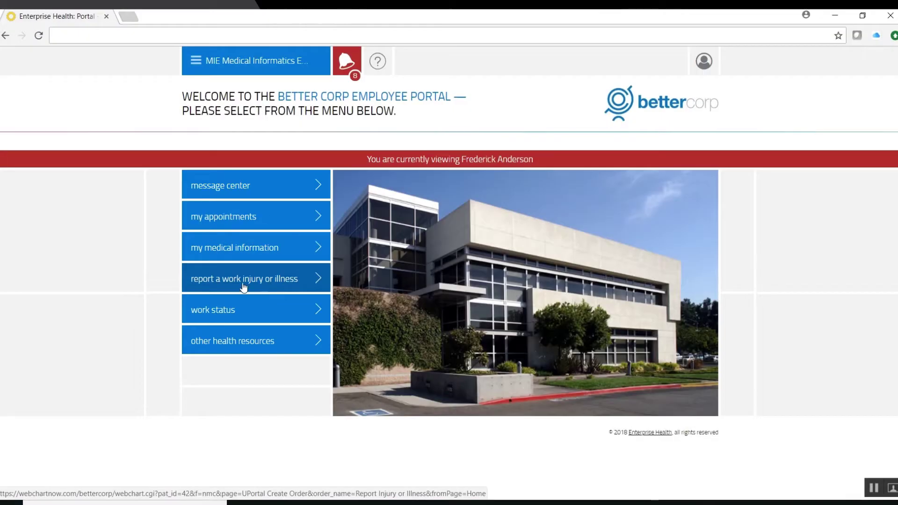
- Open the Report Injury or Illness form and look over its blank workplace injury questions
click(248, 287)
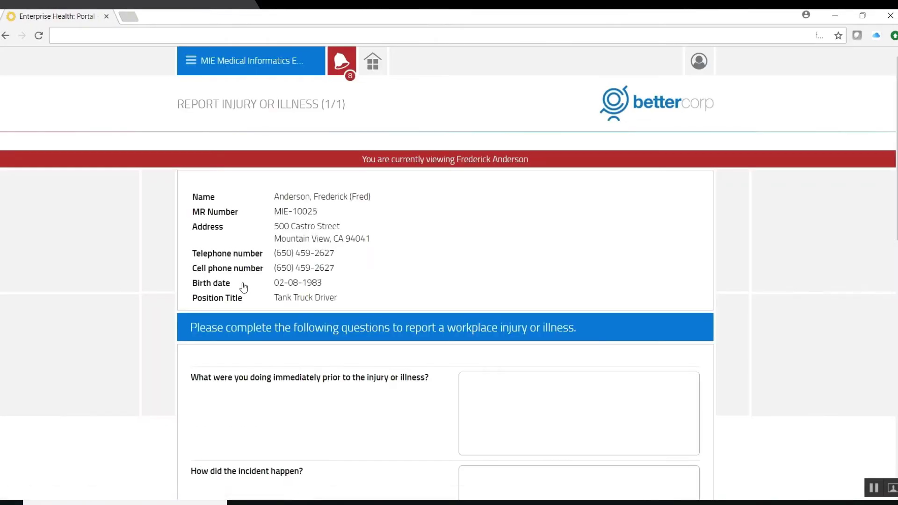
scroll(243, 287, down, 6)
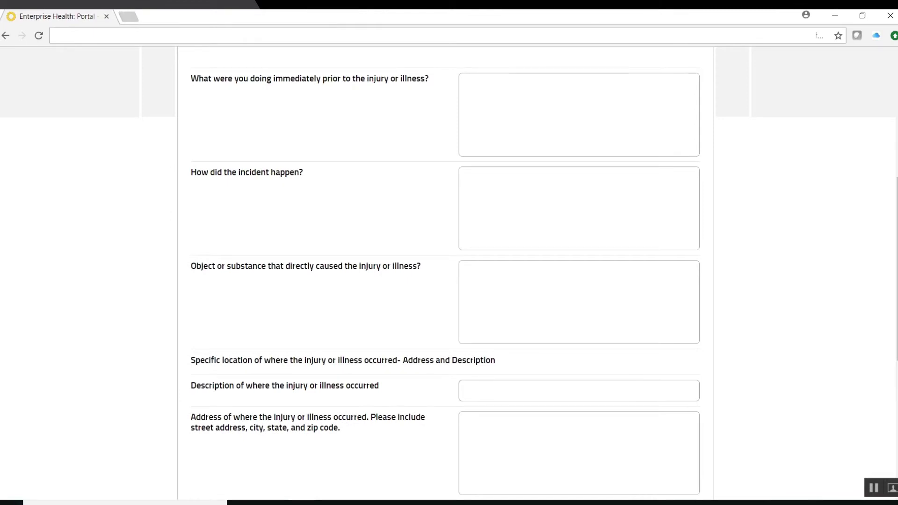
scroll(445, 271, down, 7)
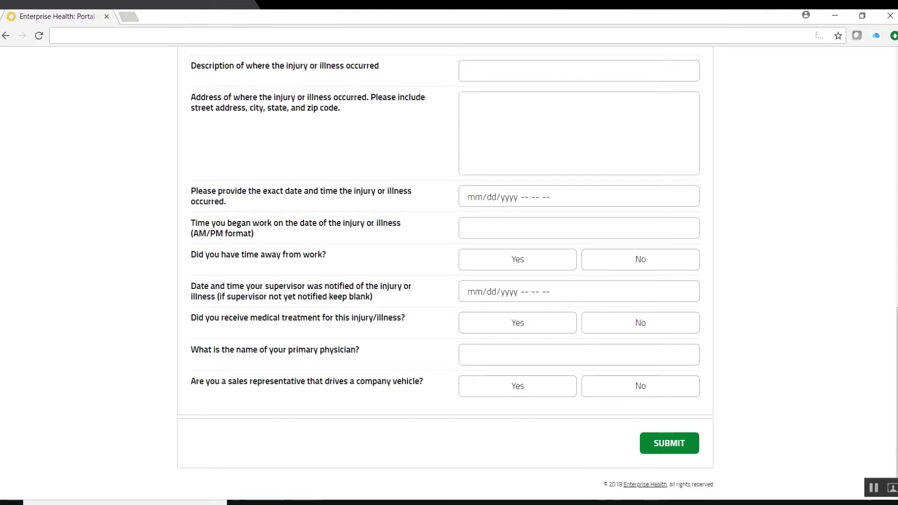
scroll(446, 273, up, 10)
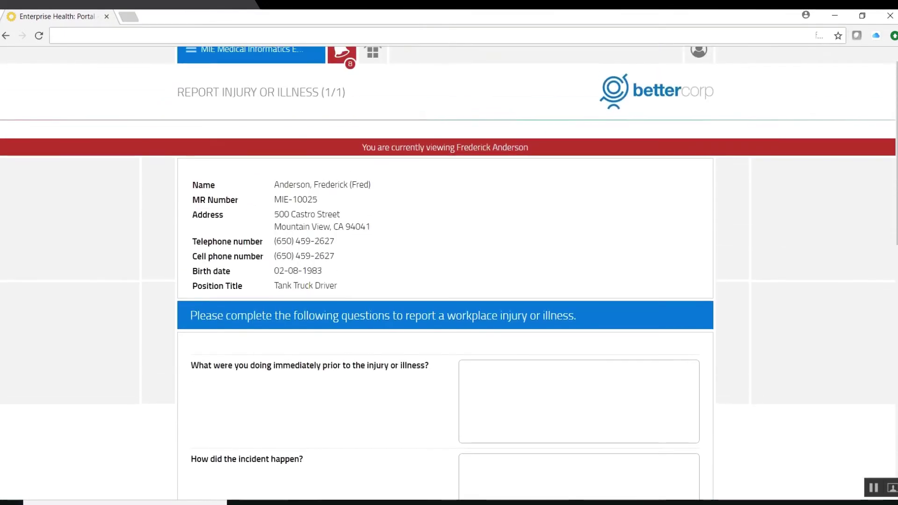
- View the employee's work status report from the home menu
click(374, 54)
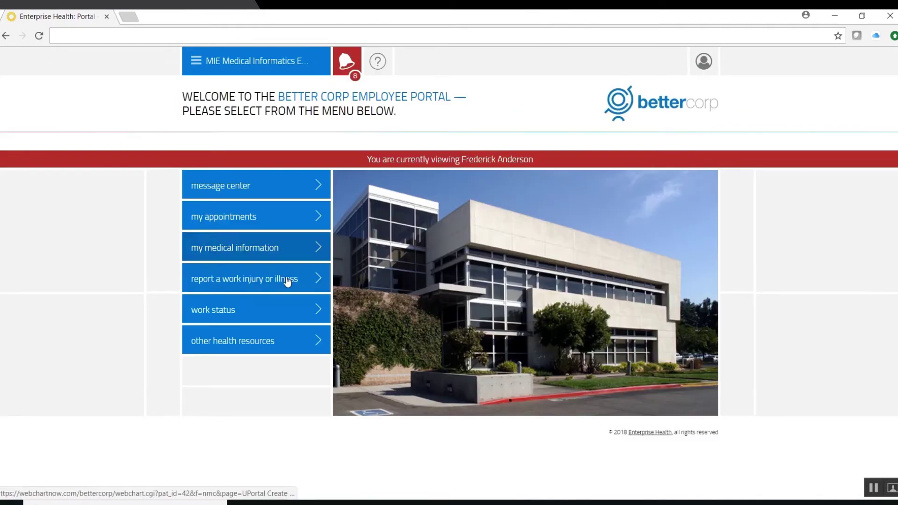
click(233, 304)
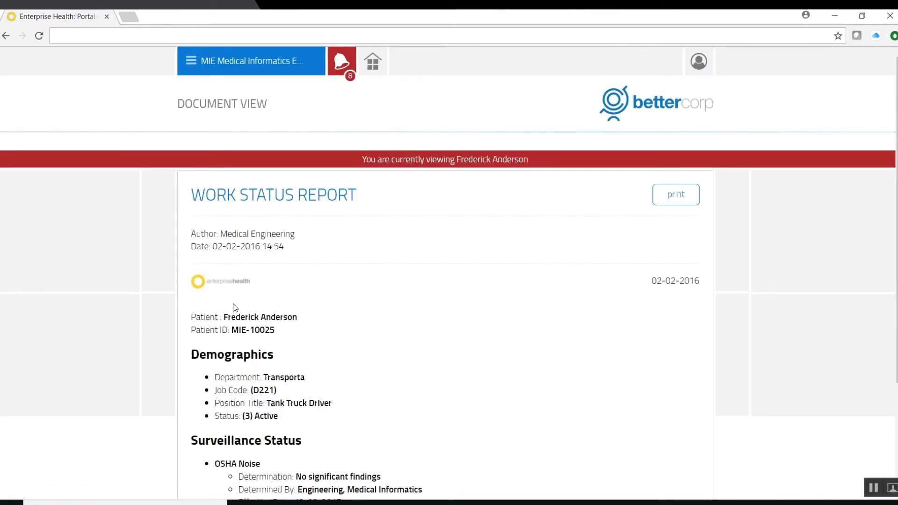
scroll(235, 307, down, 3)
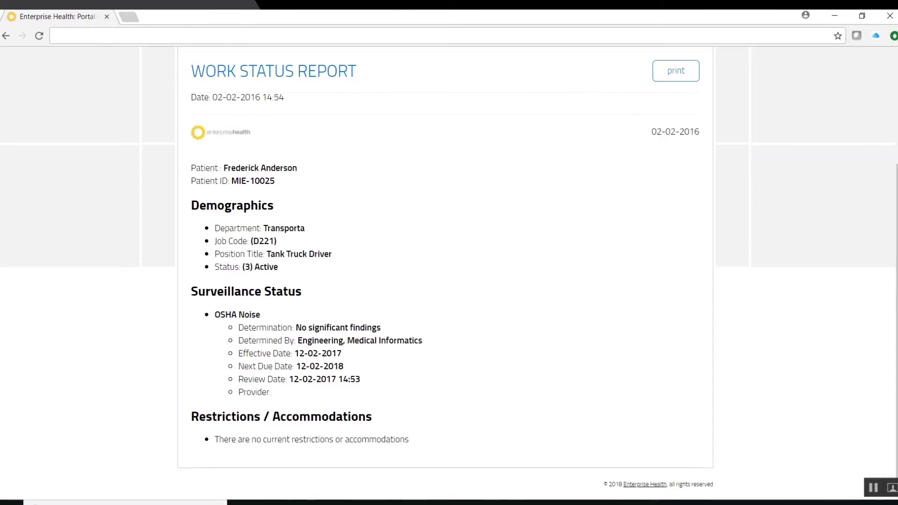
scroll(445, 274, up, 3)
- Browse Other Health Resources, listing Mayo Clinic, CDC and American Heart Association links
click(372, 62)
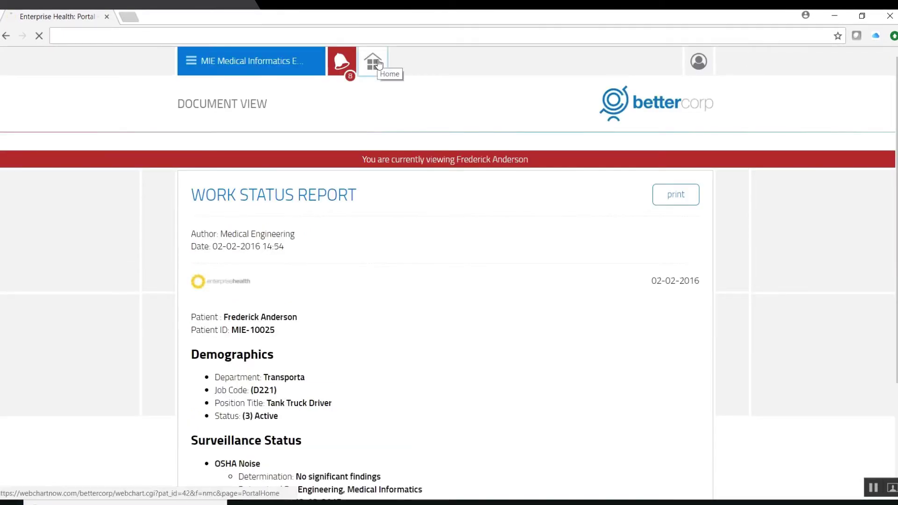
click(225, 344)
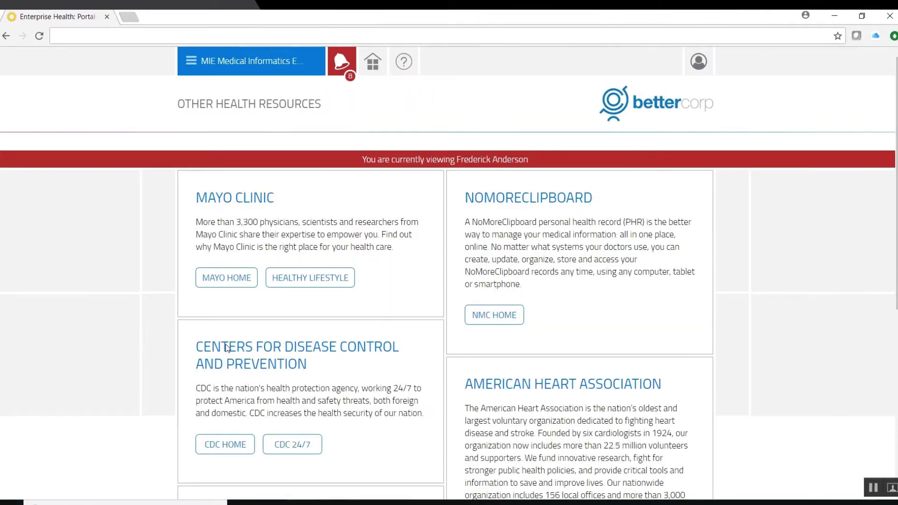
scroll(225, 347, down, 4)
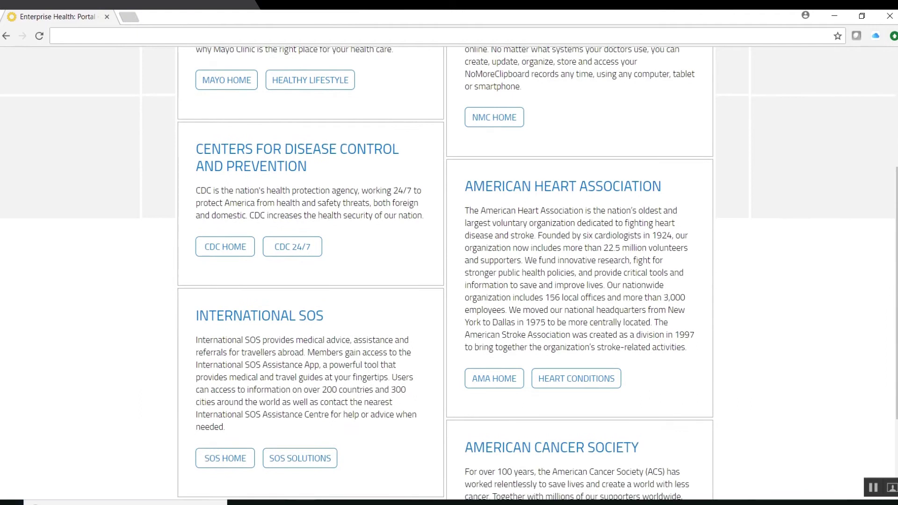
scroll(448, 272, down, 2)
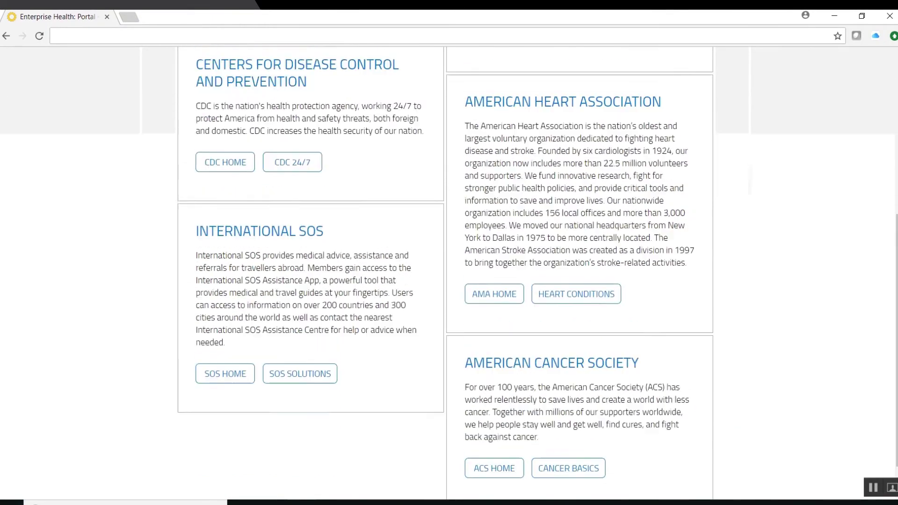
scroll(449, 272, up, 6)
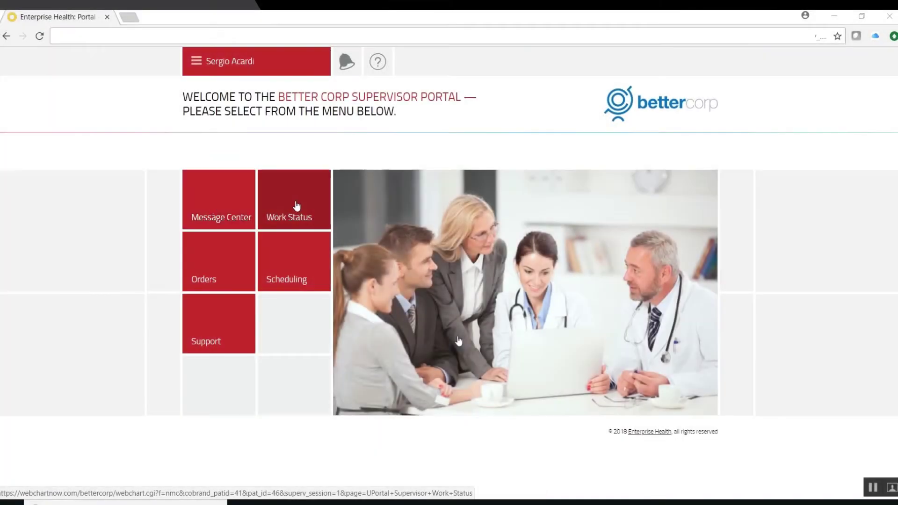
- Review supervised employees' work status, then open the Orders page with employees and 121 orders
click(297, 204)
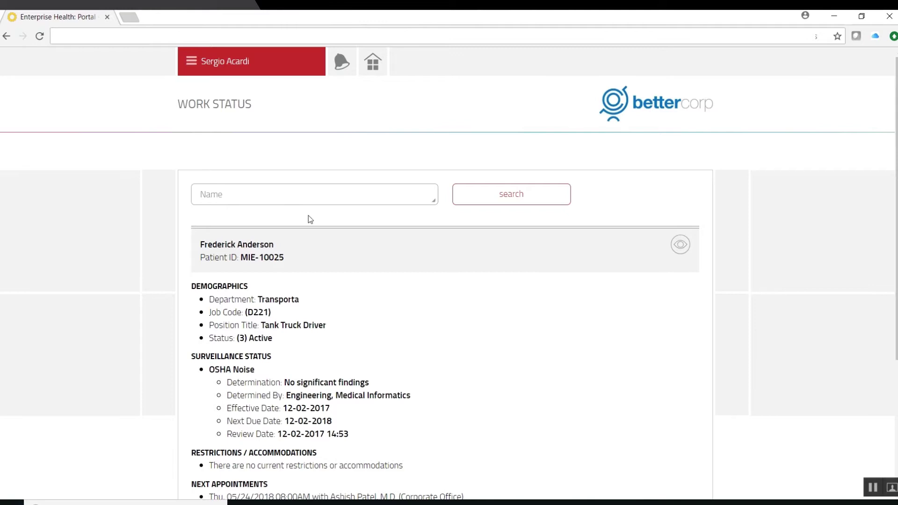
scroll(298, 205, down, 4)
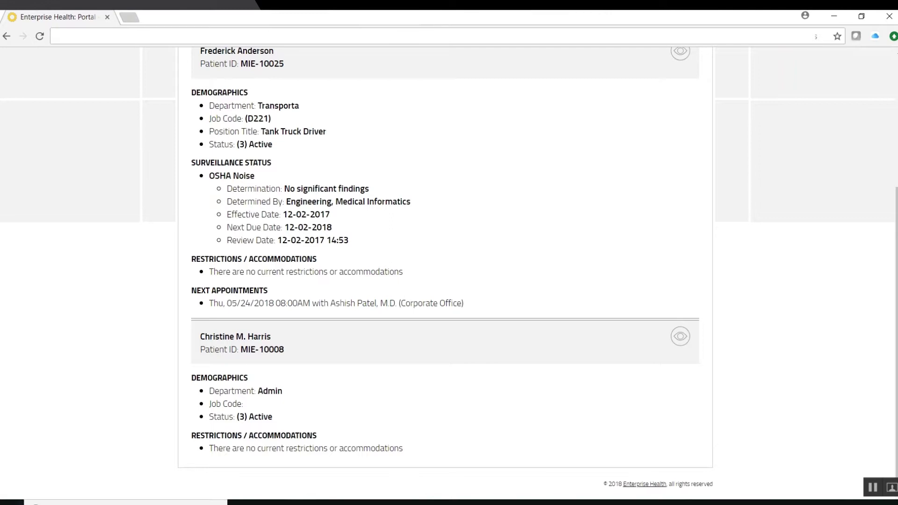
scroll(444, 262, up, 4)
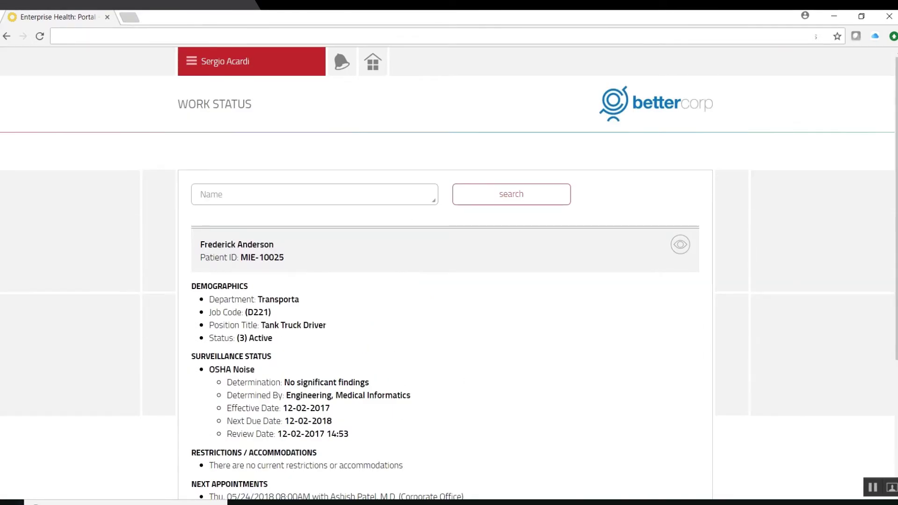
click(228, 196)
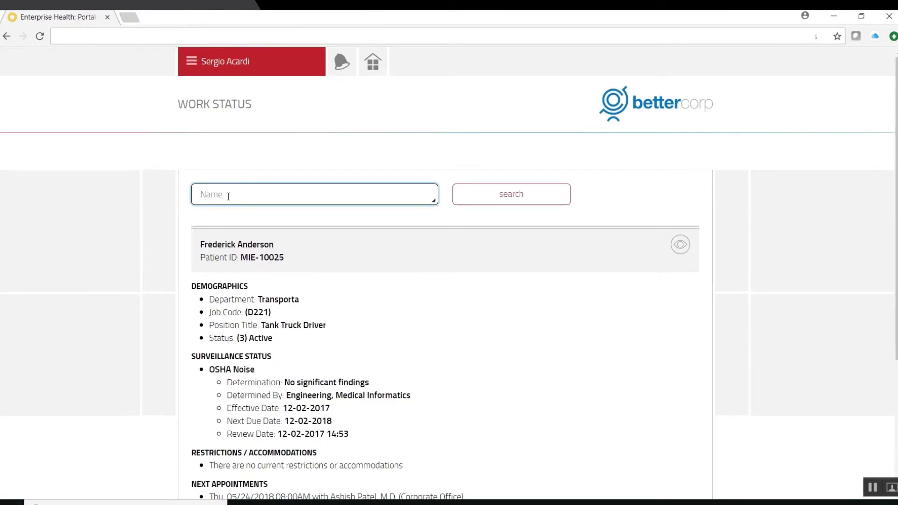
click(373, 62)
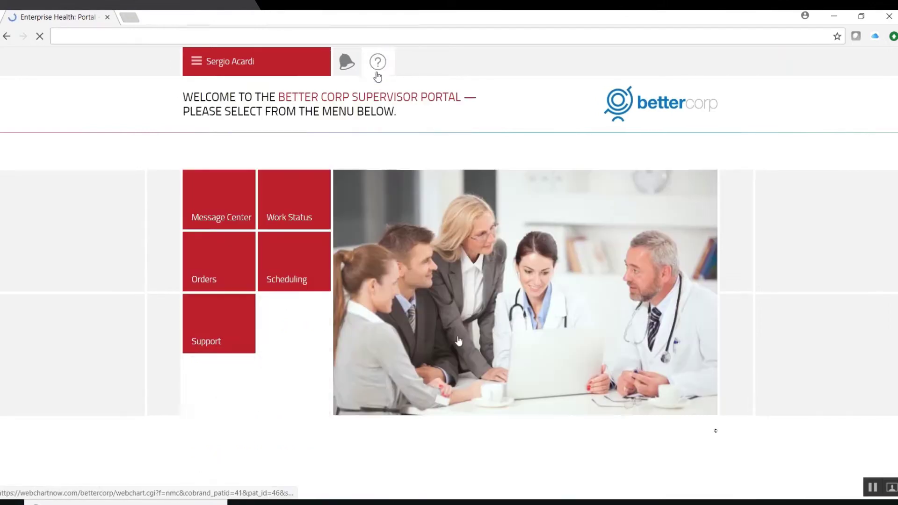
click(211, 268)
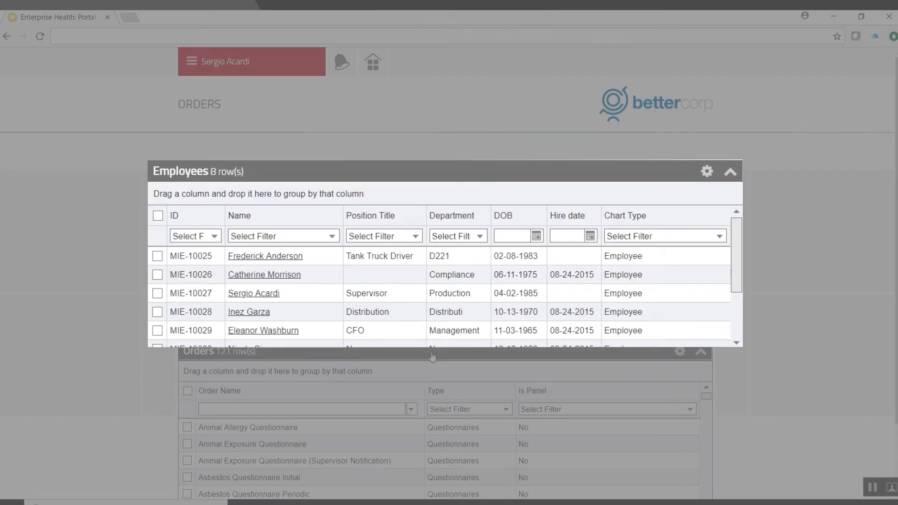
- Select two employees and filter the available orders by 'osha'
click(157, 274)
click(157, 312)
click(244, 410)
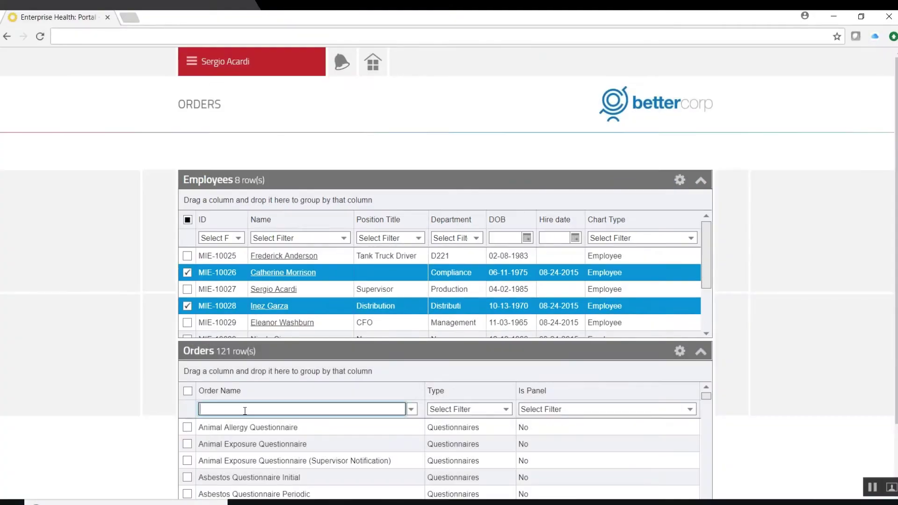
text(osha)
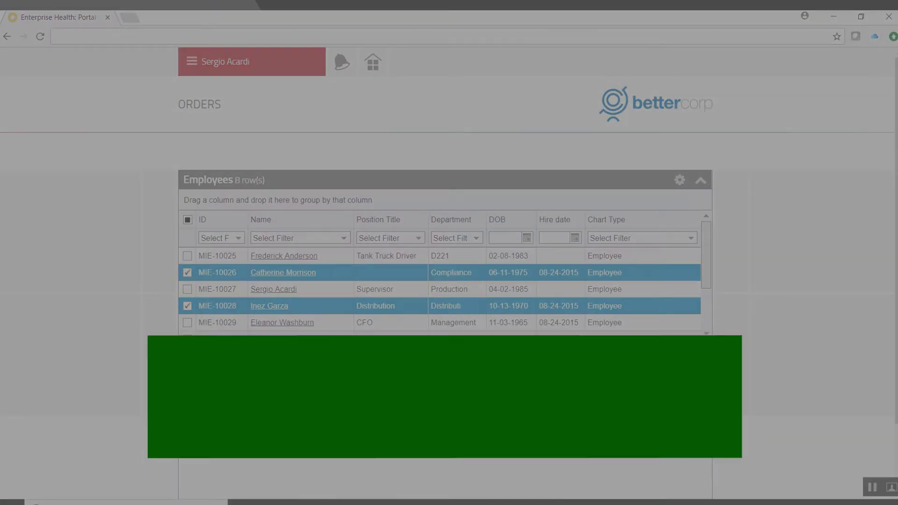
- Request the OSHA Respirator Med Questionnaire, cancel the dialog unsent, and open Scheduling
click(187, 444)
scroll(837, 391, down, 2)
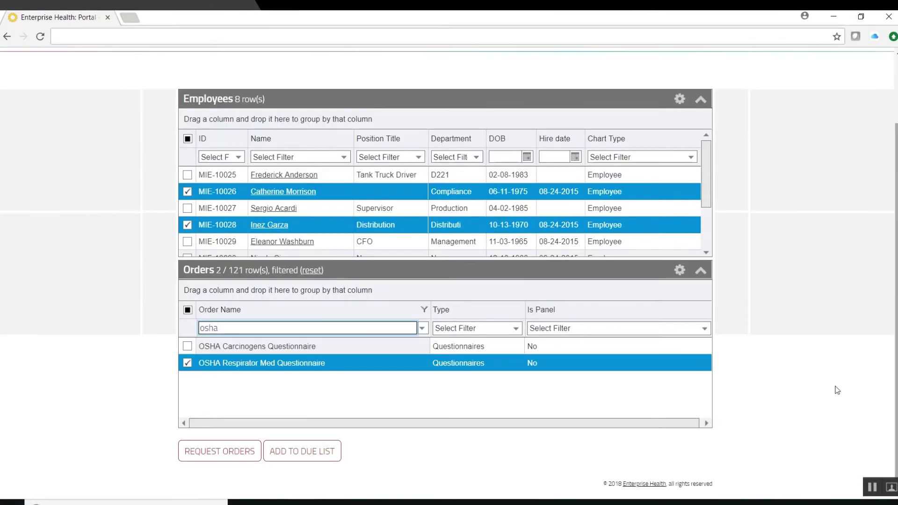
click(220, 454)
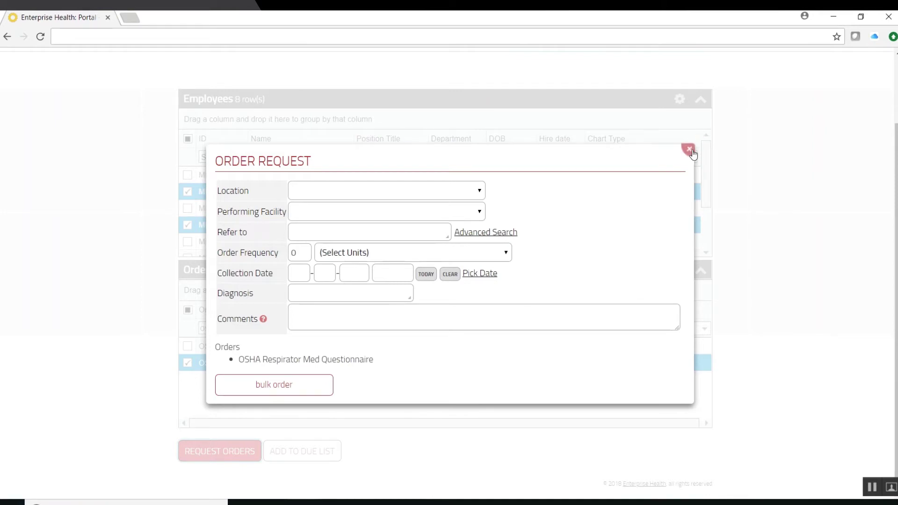
click(689, 149)
click(281, 256)
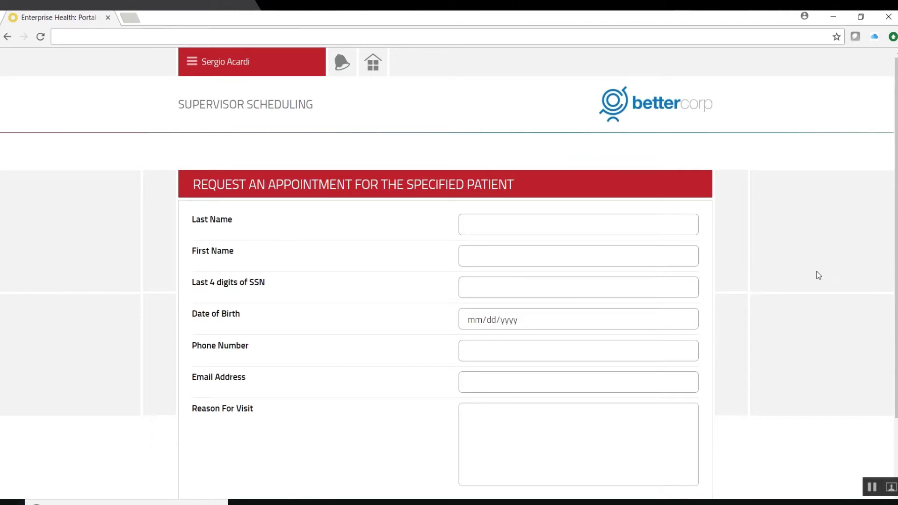
- Check the Support contacts page, then go back from it to the OmniSuite home dashboard
scroll(847, 256, down, 2)
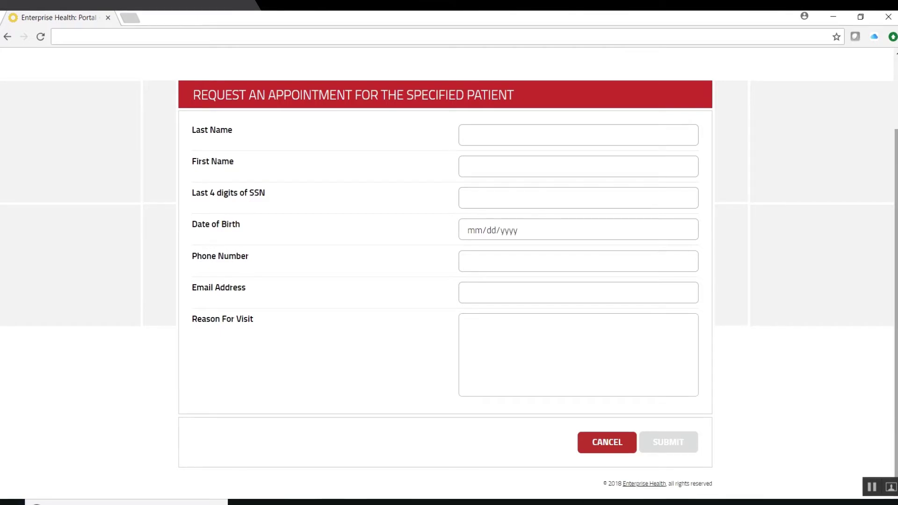
scroll(848, 256, up, 2)
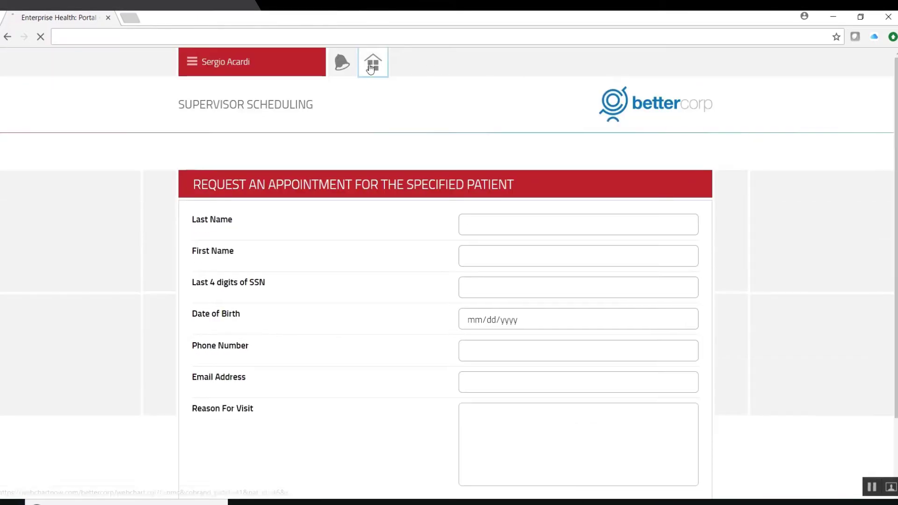
click(373, 62)
click(214, 338)
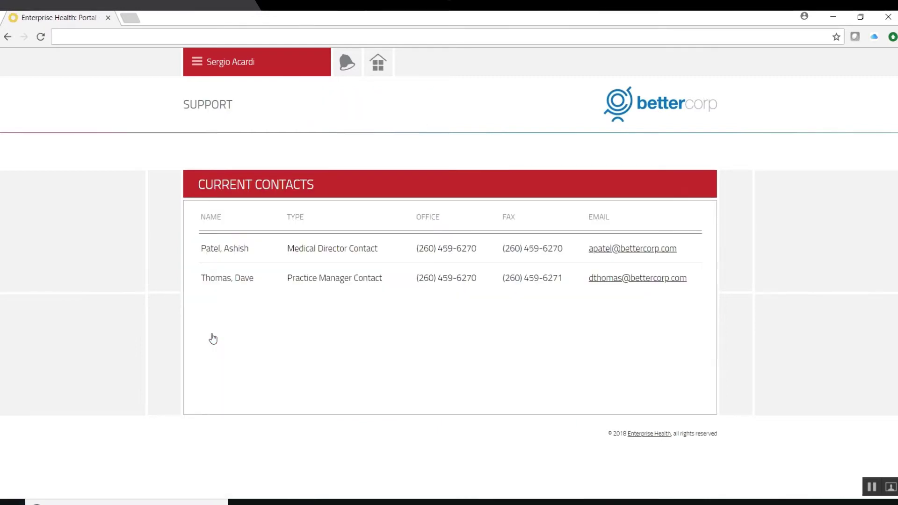
click(377, 63)
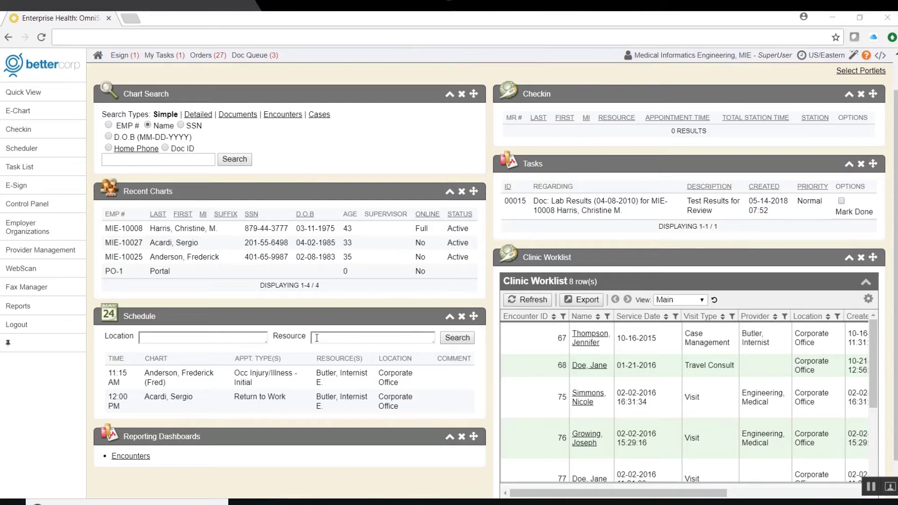
- Move the Checkin panel above Chart Search and open the first Recent Charts patient's summary
click(860, 70)
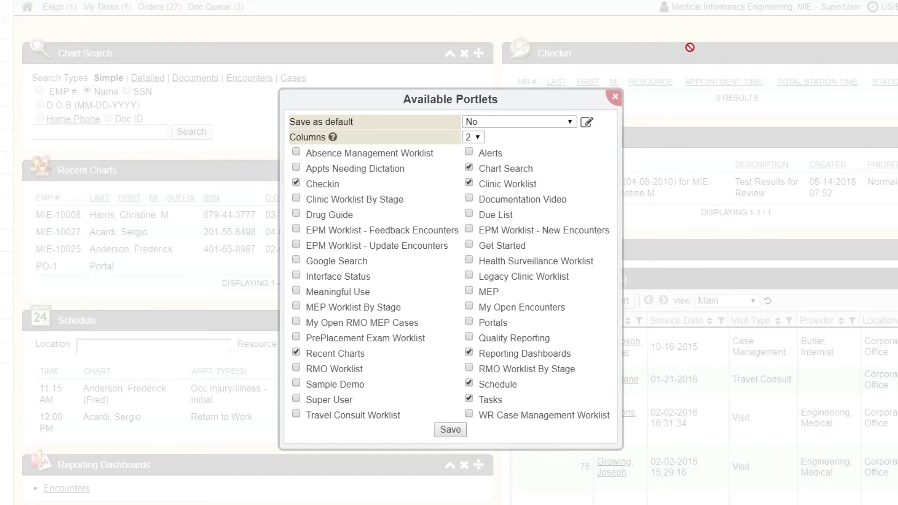
click(551, 123)
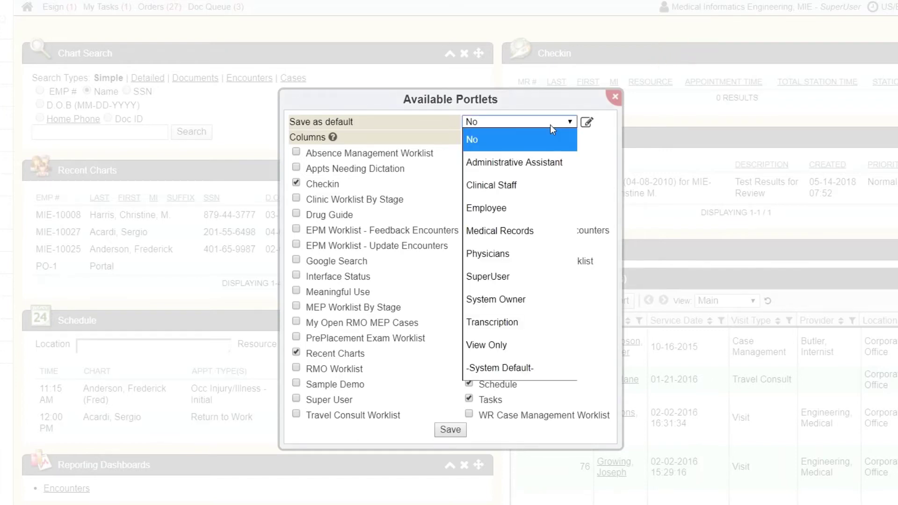
click(615, 97)
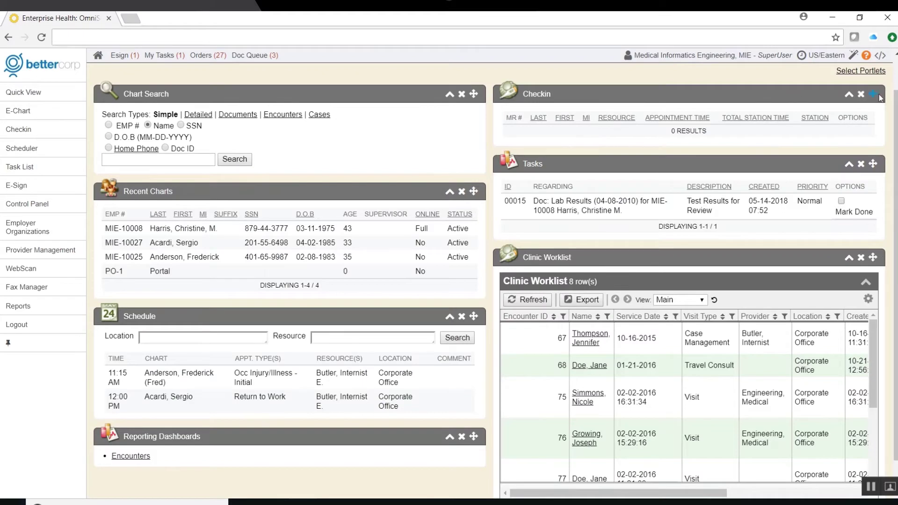
drag(872, 94, 523, 102)
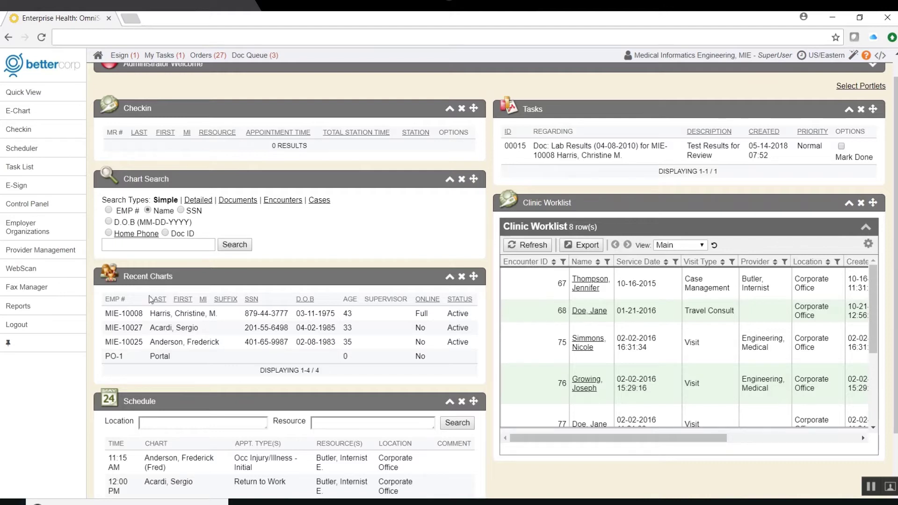
click(123, 313)
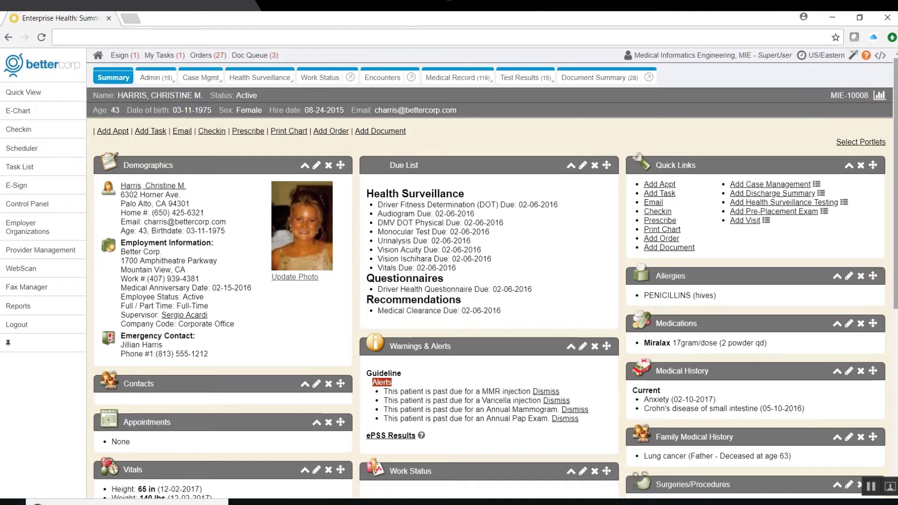
click(860, 142)
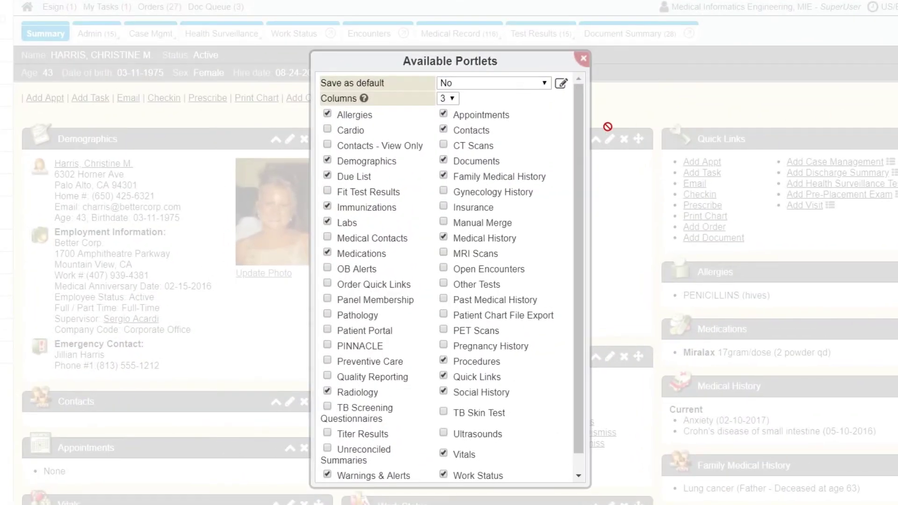
click(509, 83)
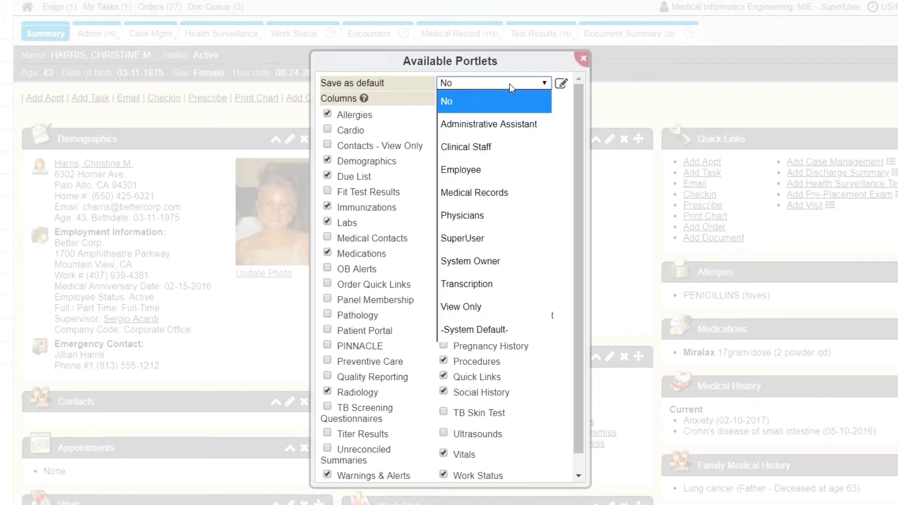
click(509, 83)
click(581, 65)
mouse_move(872, 275)
mouse_down()
mouse_move(633, 159)
mouse_move(823, 142)
mouse_move(873, 198)
mouse_move(873, 276)
mouse_up()
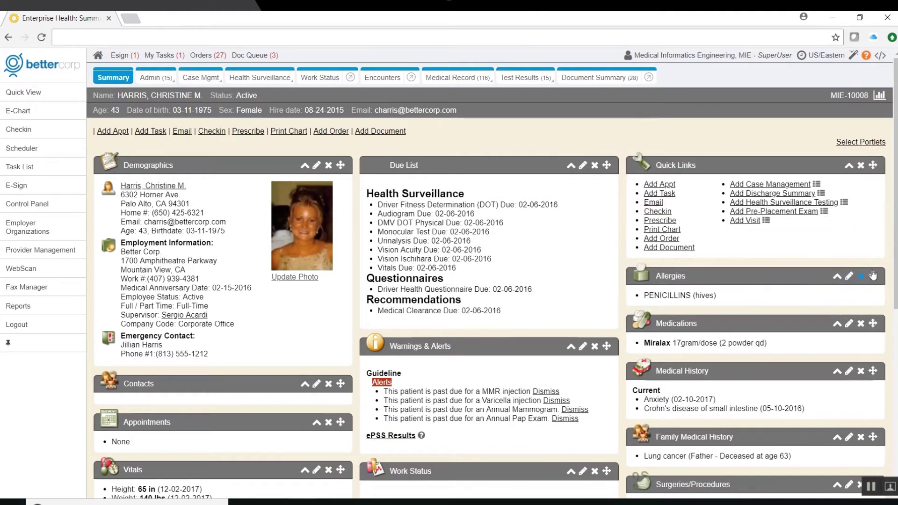
mouse_move(895, 210)
mouse_down()
mouse_move(890, 378)
mouse_move(889, 208)
mouse_up()
mouse_move(144, 79)
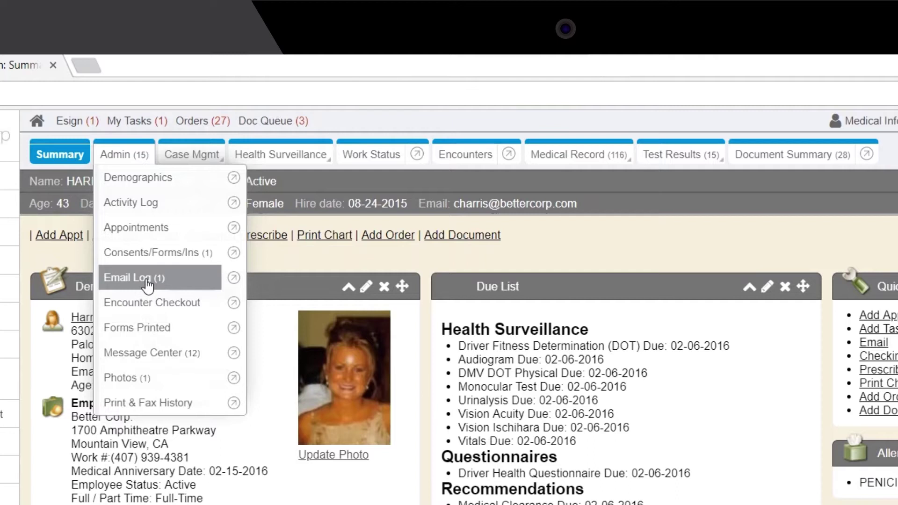
- Show the chart's Email Log with the Corporate Office appointment confirmation from 05-14-2018
click(148, 280)
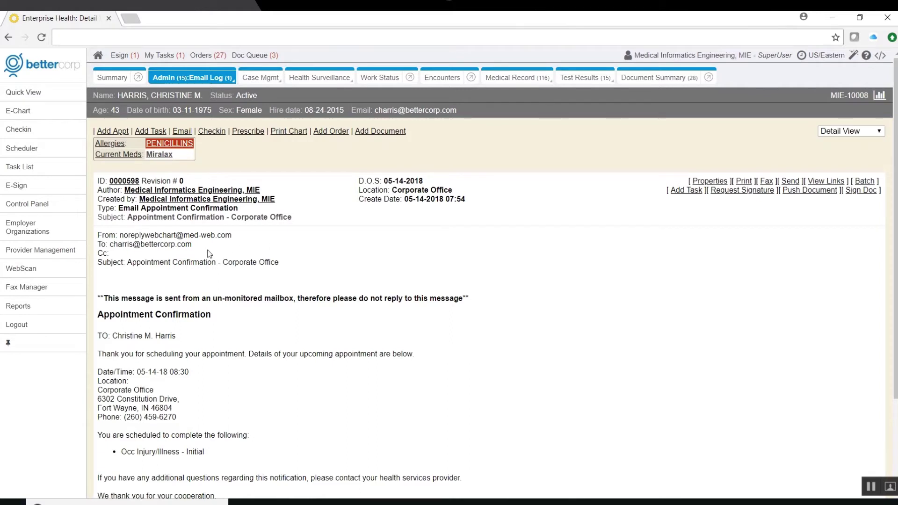
mouse_move(177, 77)
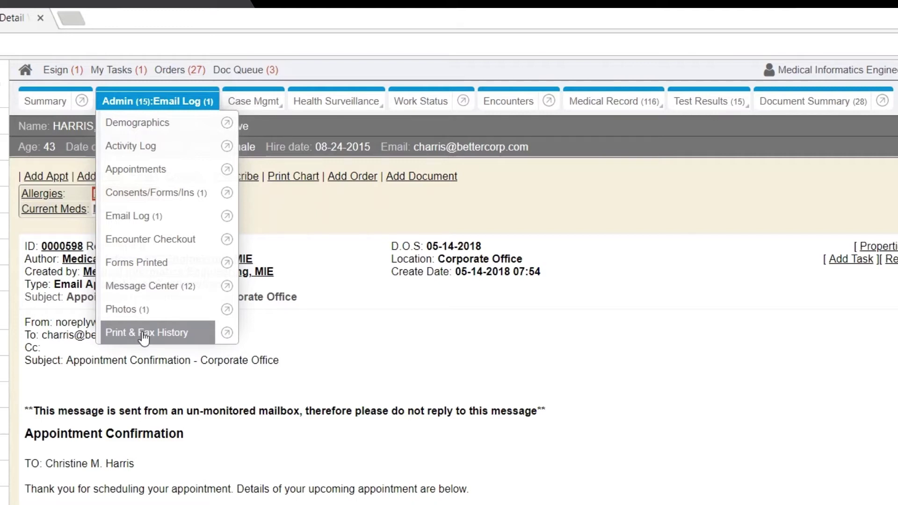
mouse_move(254, 101)
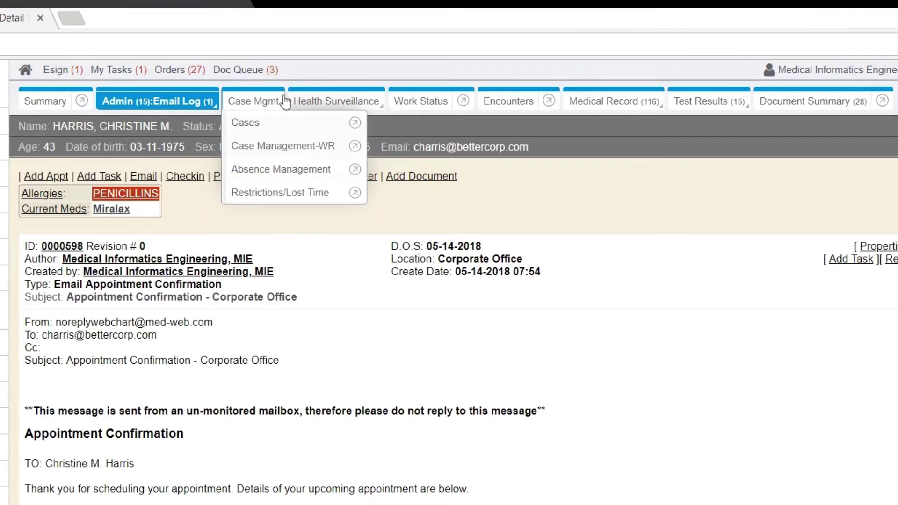
mouse_move(329, 104)
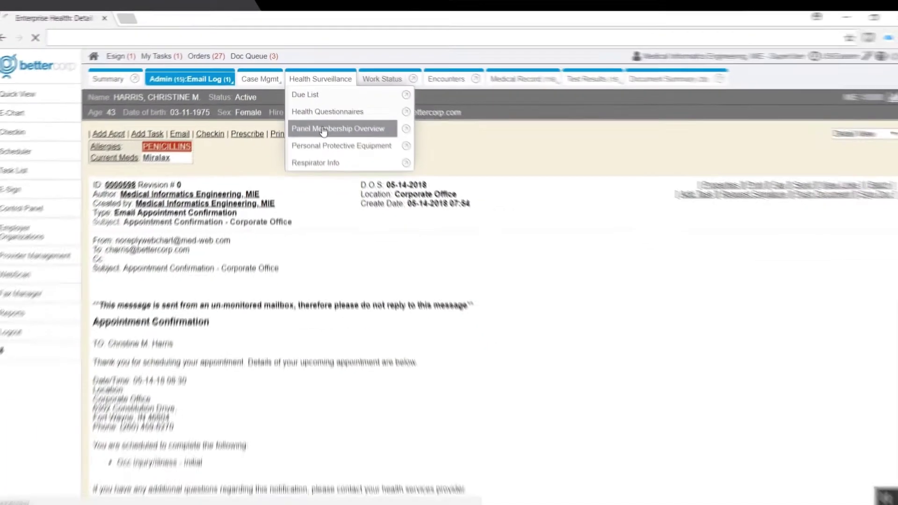
- View the patient's Panel Membership Overview, then the Health Surveillance Respirator Info page
click(323, 130)
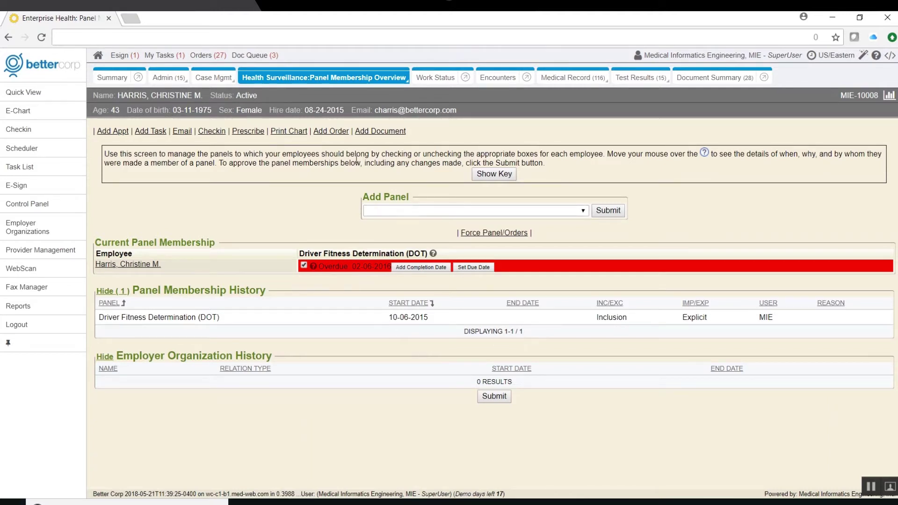
mouse_move(305, 86)
click(276, 159)
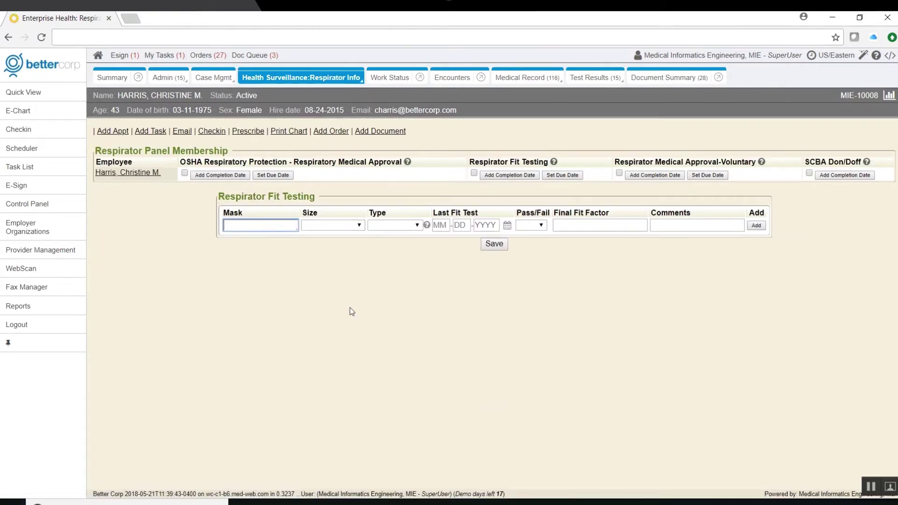
mouse_move(528, 84)
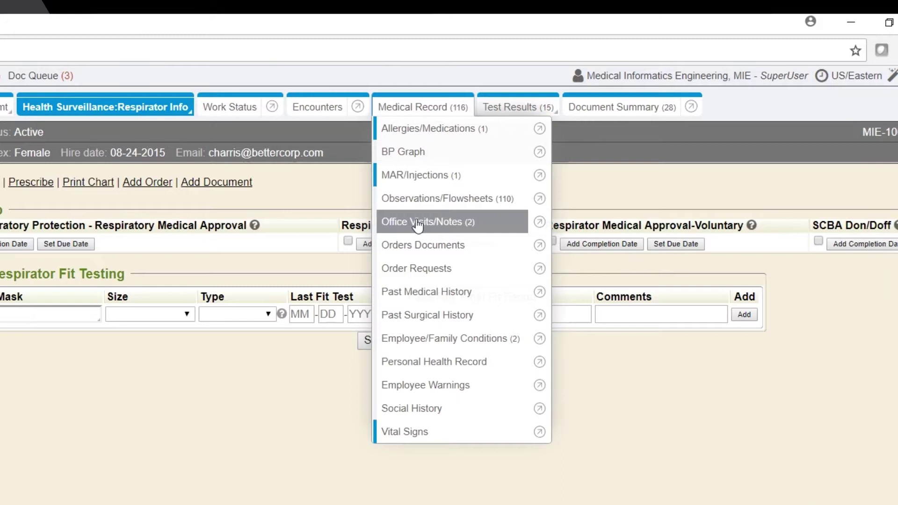
mouse_move(503, 112)
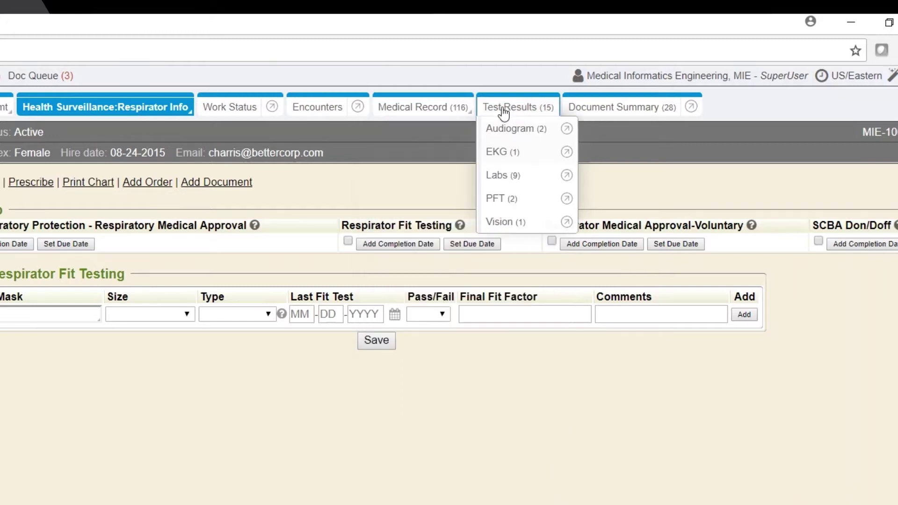
- Open the 01-12-2011 audiogram and compare it with the earlier test, then view the EKG results
click(507, 131)
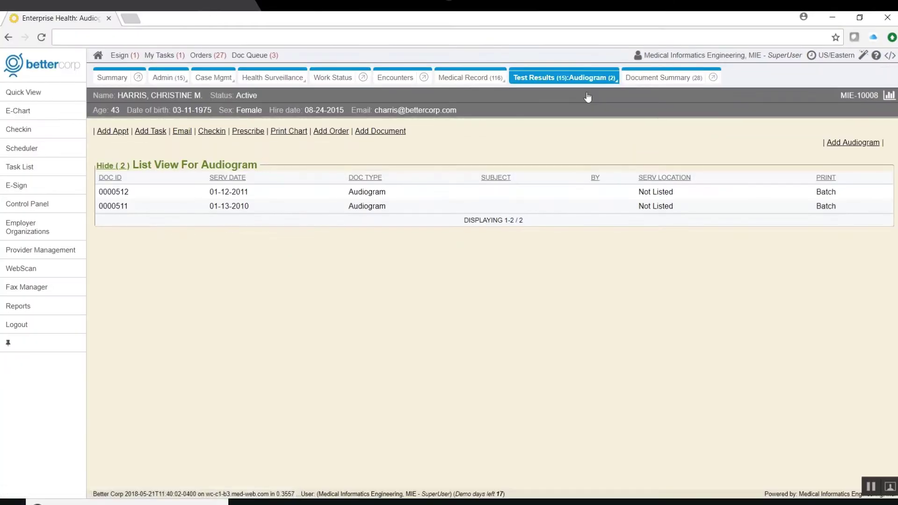
click(374, 195)
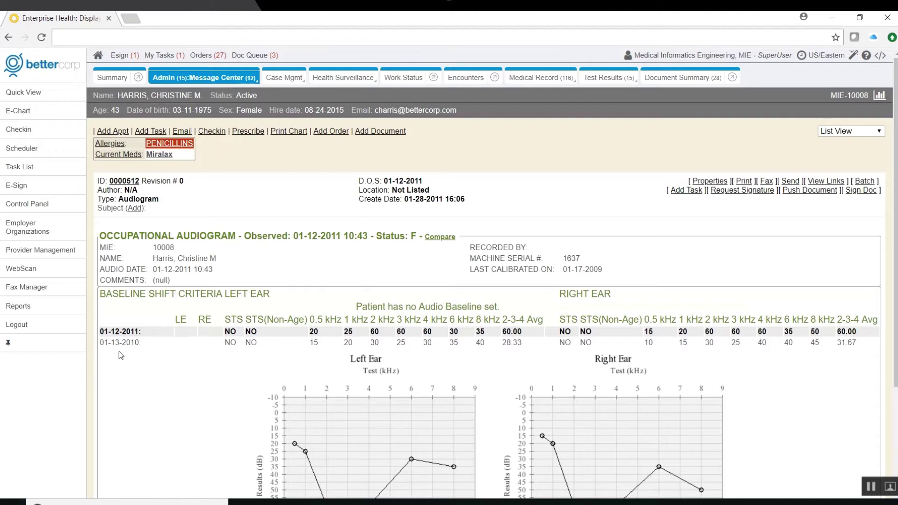
click(438, 238)
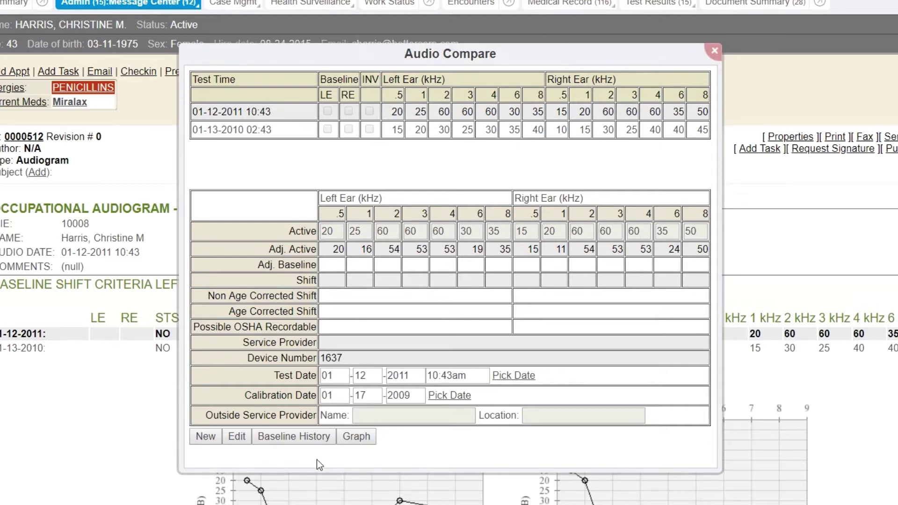
click(714, 50)
mouse_move(638, 10)
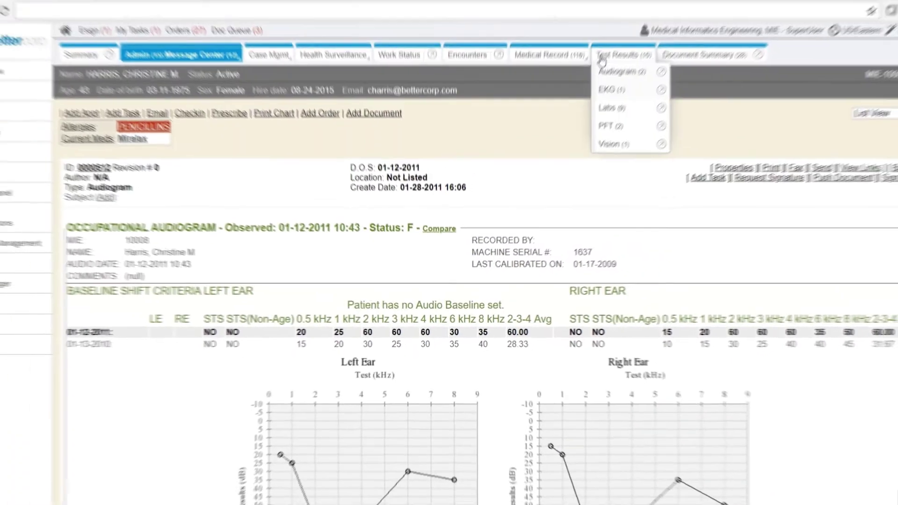
click(606, 89)
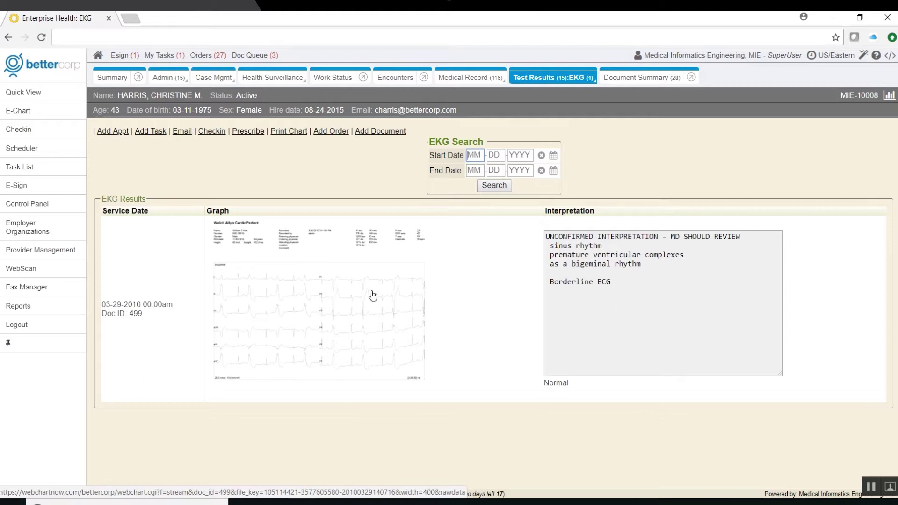
- In Labs, review previous observations for the 04-08-2010 PROTIME and show its review tasks
mouse_move(551, 77)
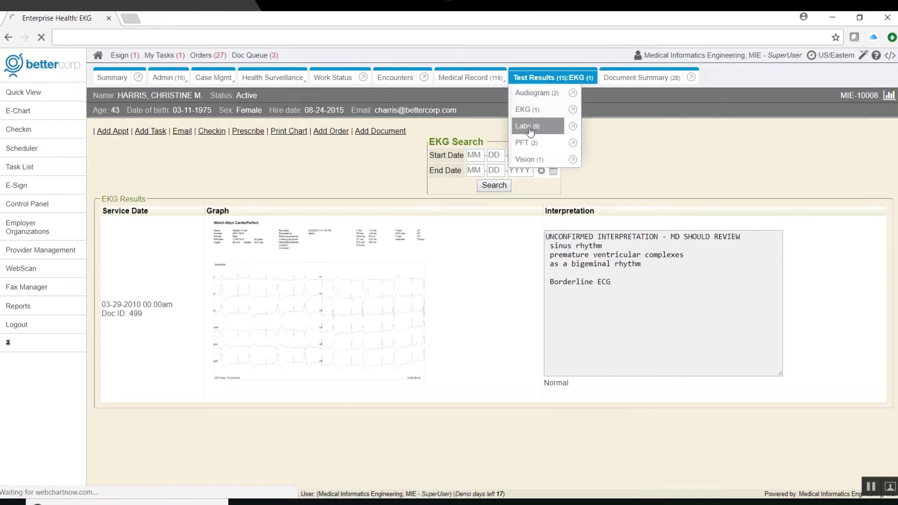
click(526, 123)
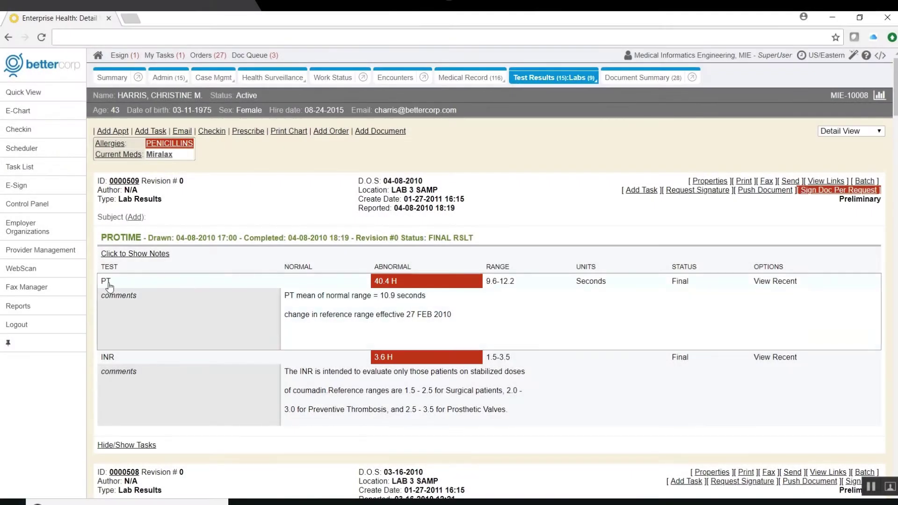
click(107, 281)
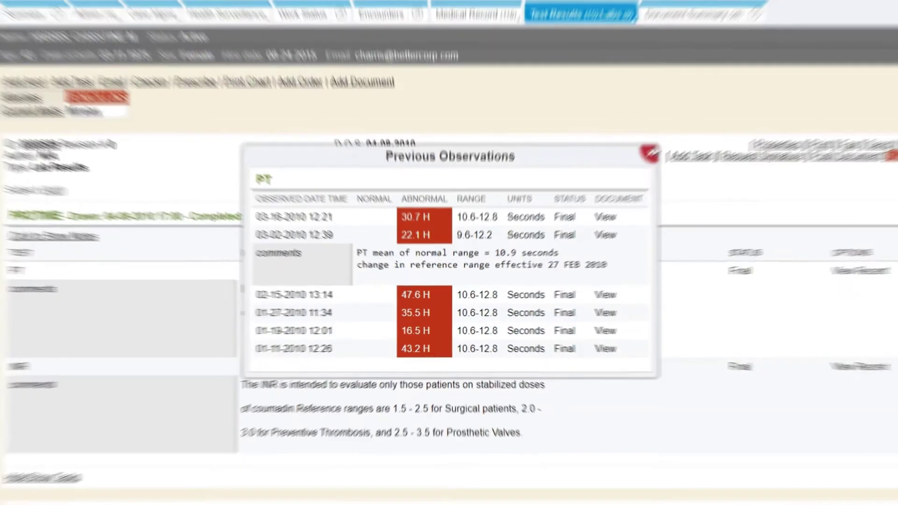
click(159, 401)
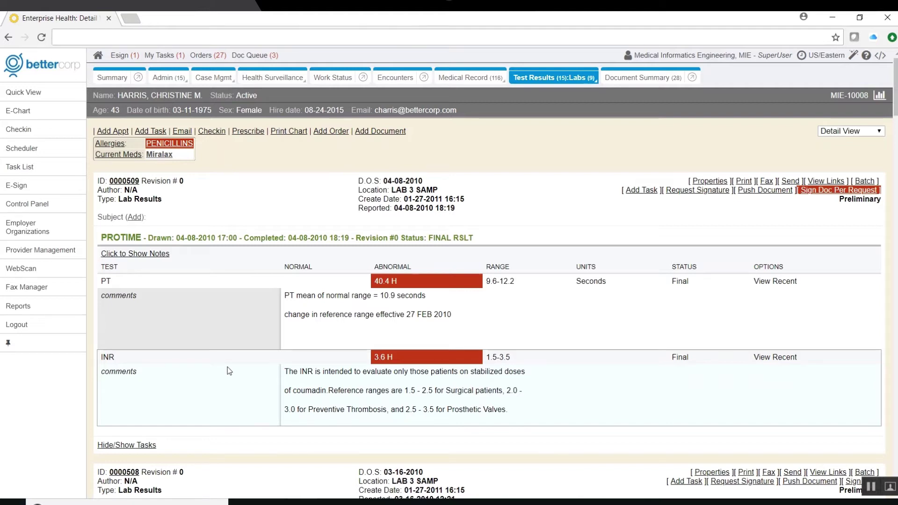
click(117, 450)
scroll(488, 290, down, 3)
scroll(488, 290, down, 1)
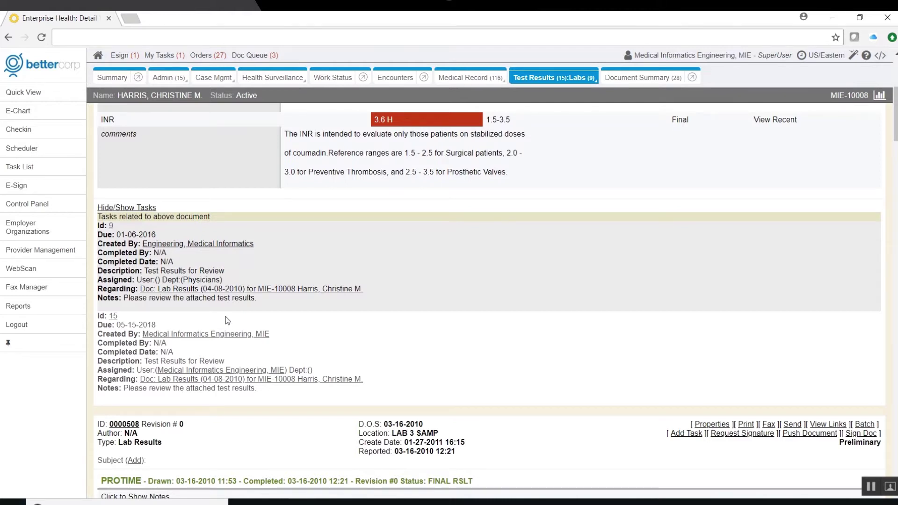
scroll(225, 316, up, 5)
mouse_move(527, 87)
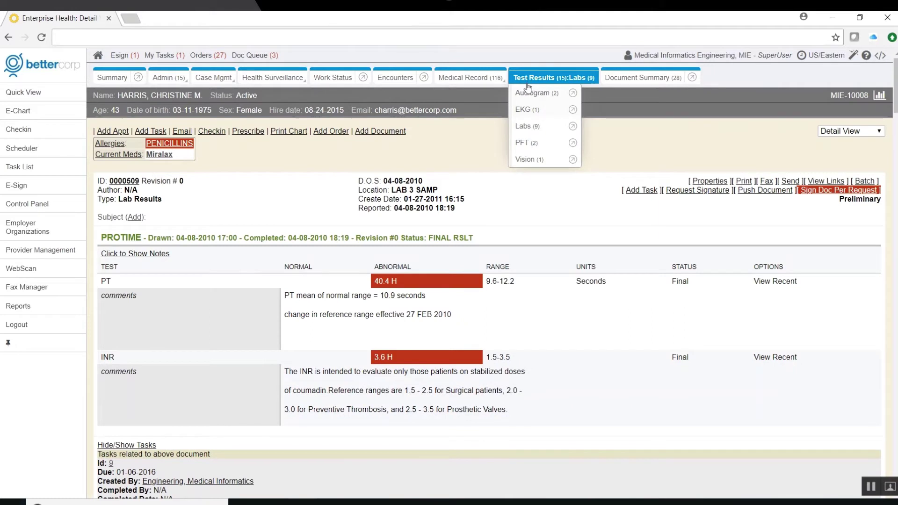
- View the patient's PFT flow-volume and volume-time graphs, then close them
click(528, 144)
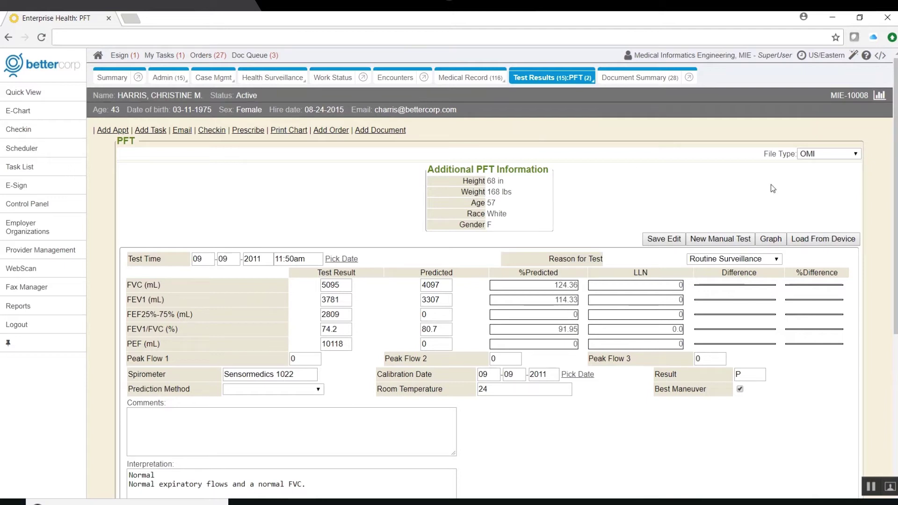
click(835, 155)
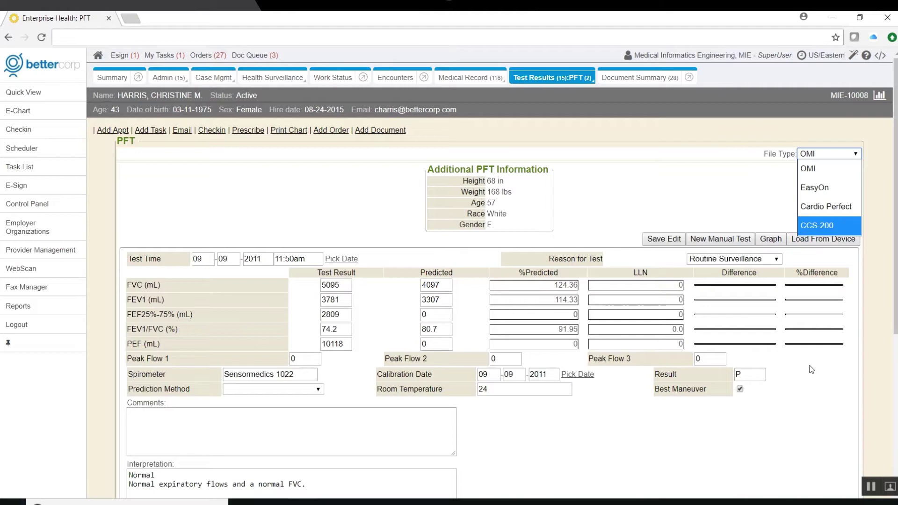
scroll(812, 374, down, 4)
scroll(825, 310, down, 2)
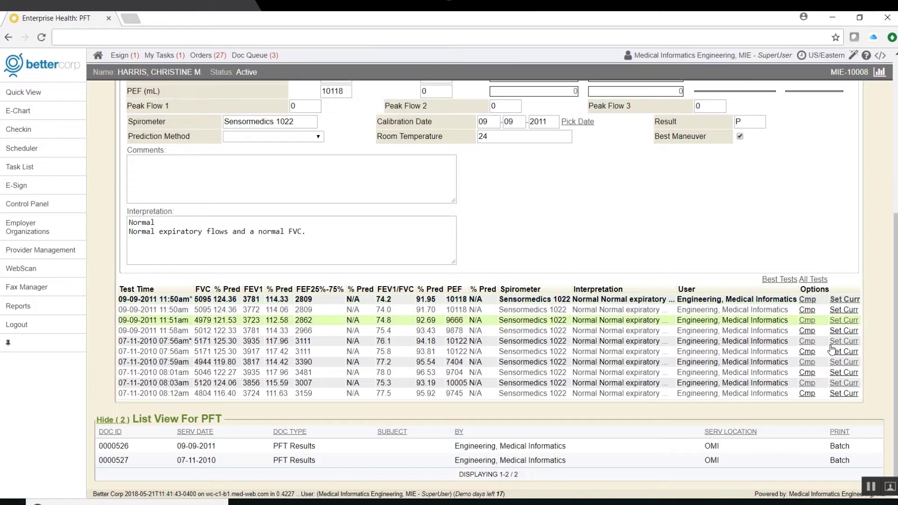
scroll(806, 395, up, 6)
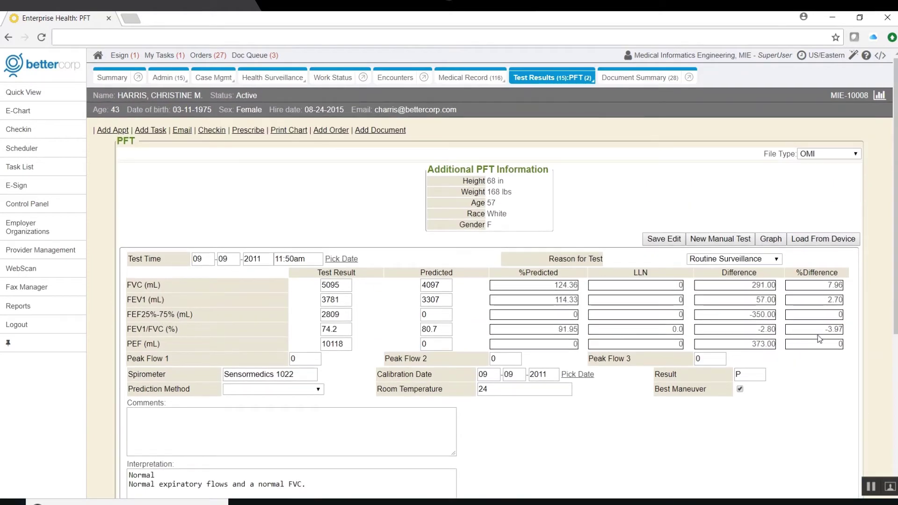
click(771, 239)
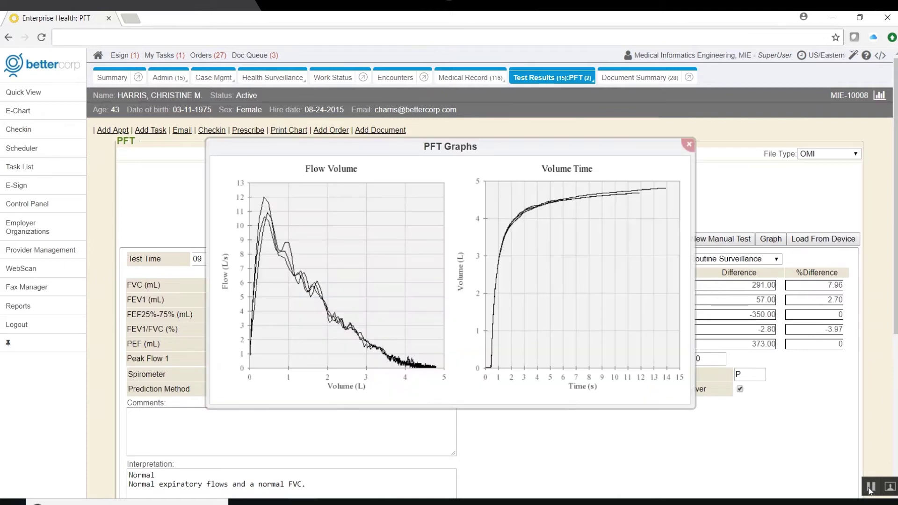
click(688, 144)
- Open the 04-22-2014 Vision Screening document with its Titmus results for each eye
mouse_move(537, 86)
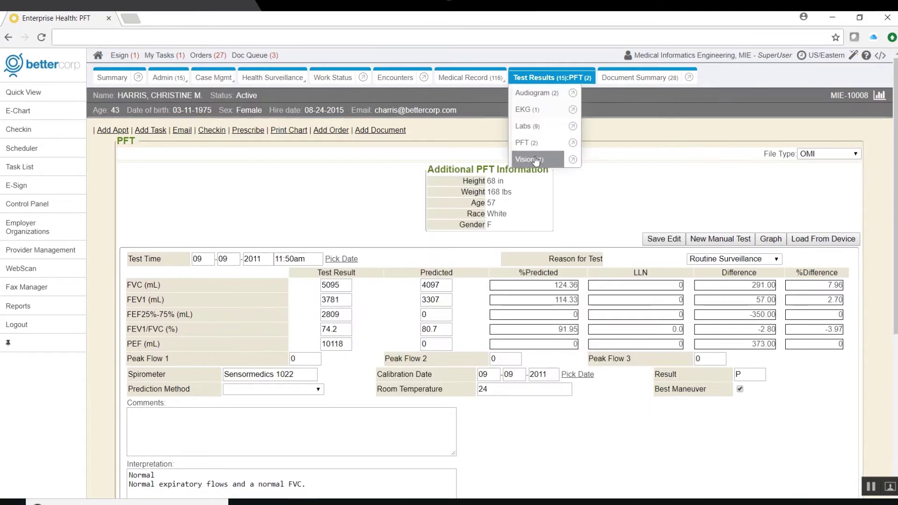
click(535, 157)
click(352, 194)
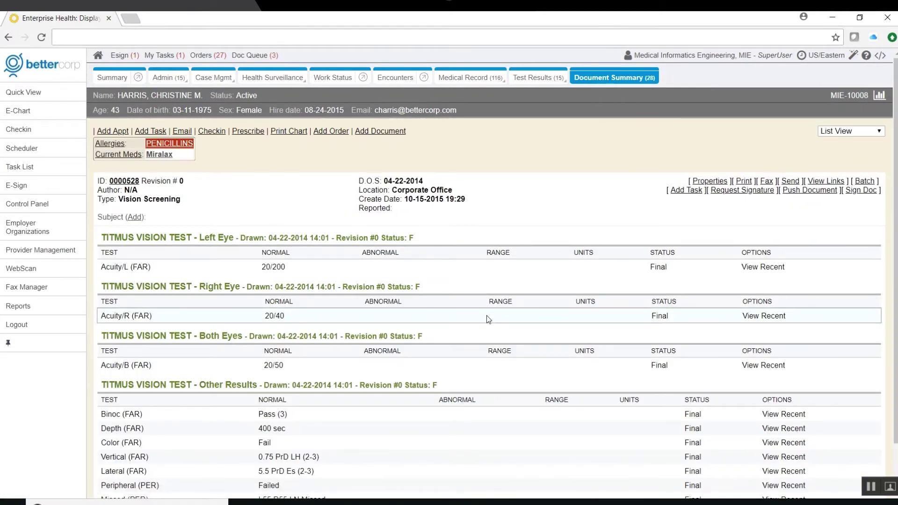
- Sign the Consent to Treat form's signature line with the pen and upload it
click(400, 132)
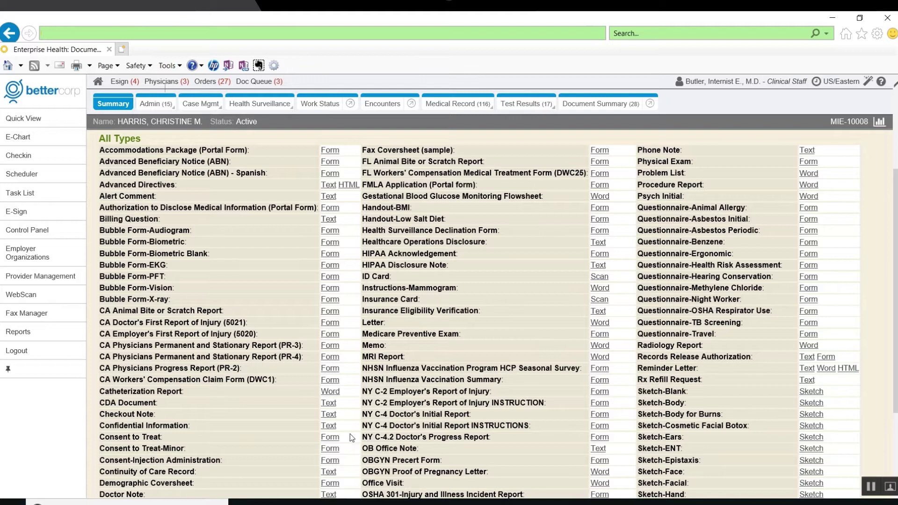
click(328, 440)
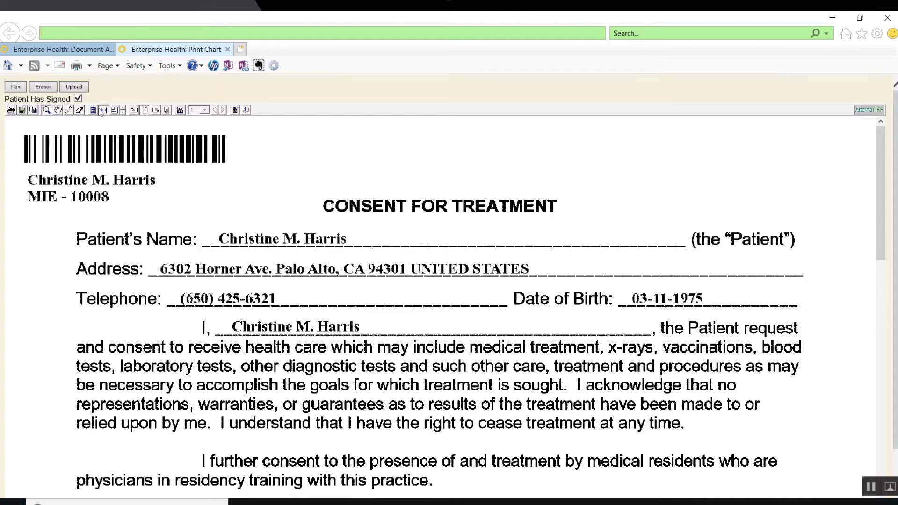
click(16, 86)
drag(879, 183, 878, 430)
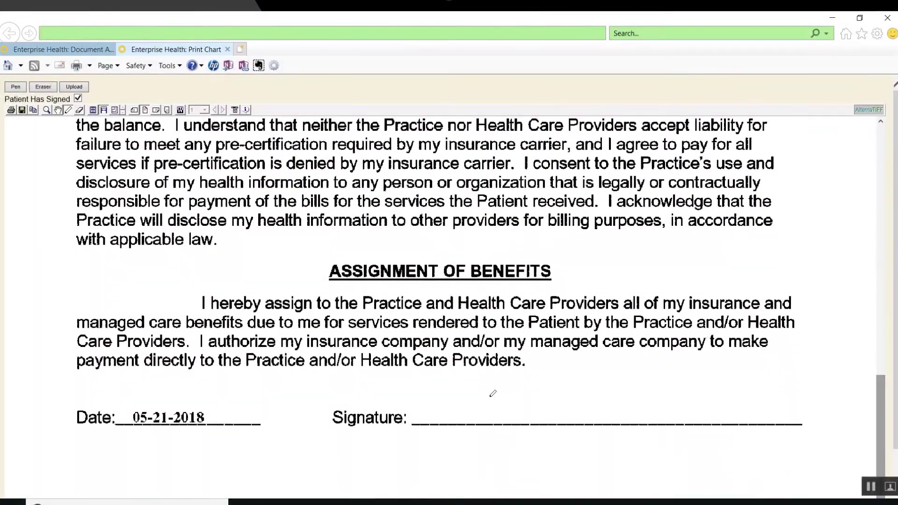
mouse_move(434, 402)
mouse_down()
mouse_move(505, 392)
mouse_move(714, 414)
mouse_up()
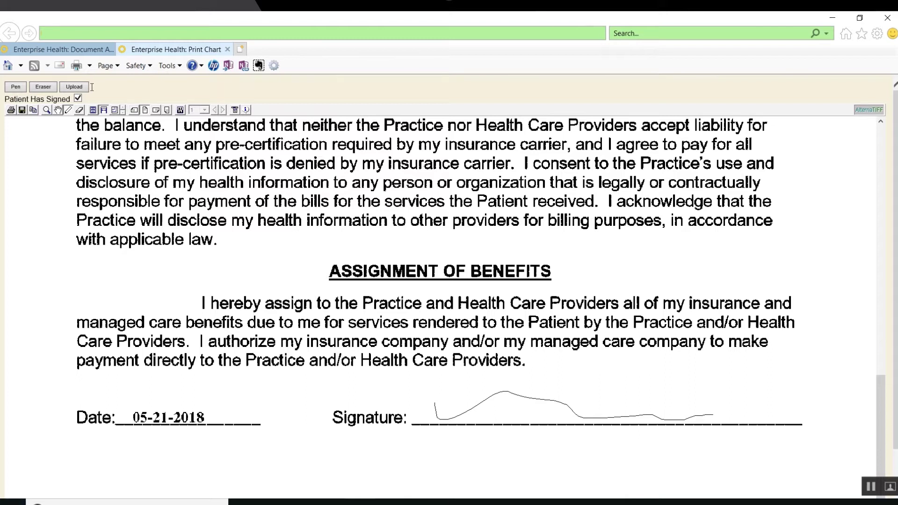
click(75, 87)
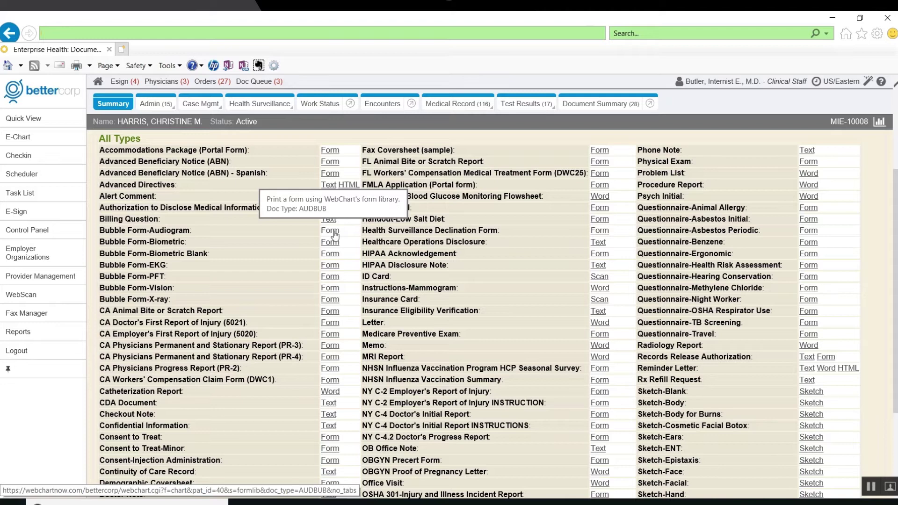
- Preview the Bubble Form-Audiogram hearing form and close it without saving
click(334, 235)
drag(879, 237, 883, 189)
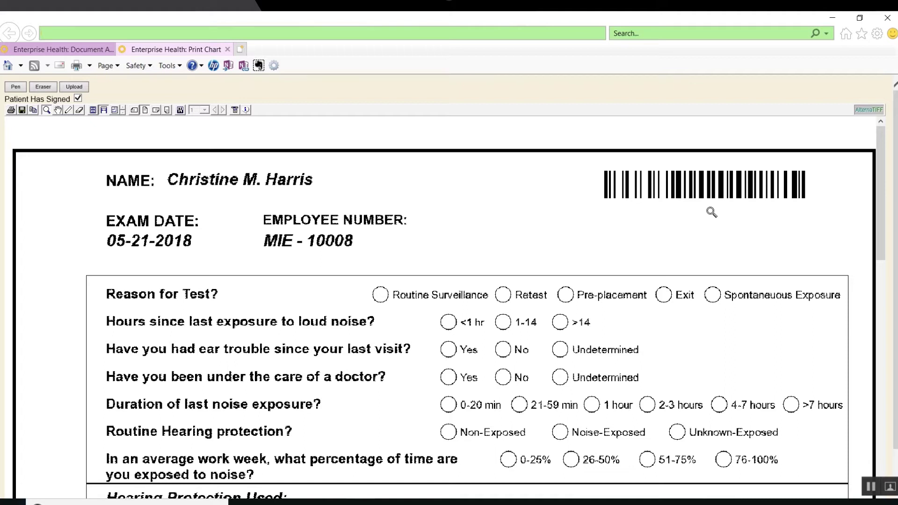
click(228, 49)
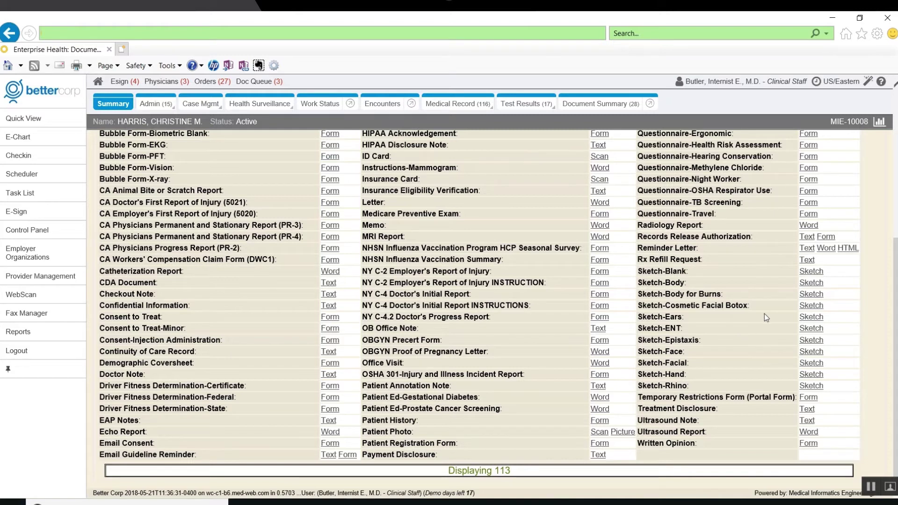
- Mark the front figure's arm on a Sketch-Body diagram, then start an Office Visit Word document
click(812, 283)
click(678, 286)
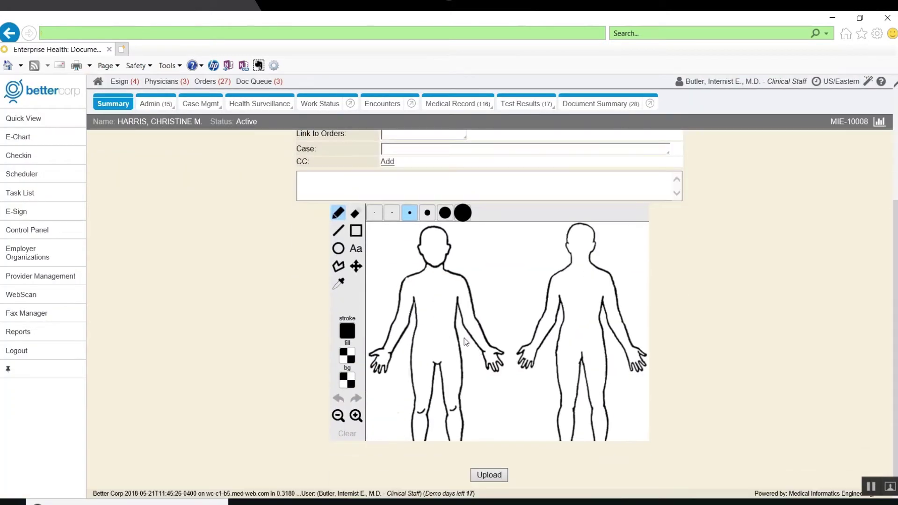
drag(452, 335, 452, 333)
click(343, 181)
scroll(411, 156, up, 3)
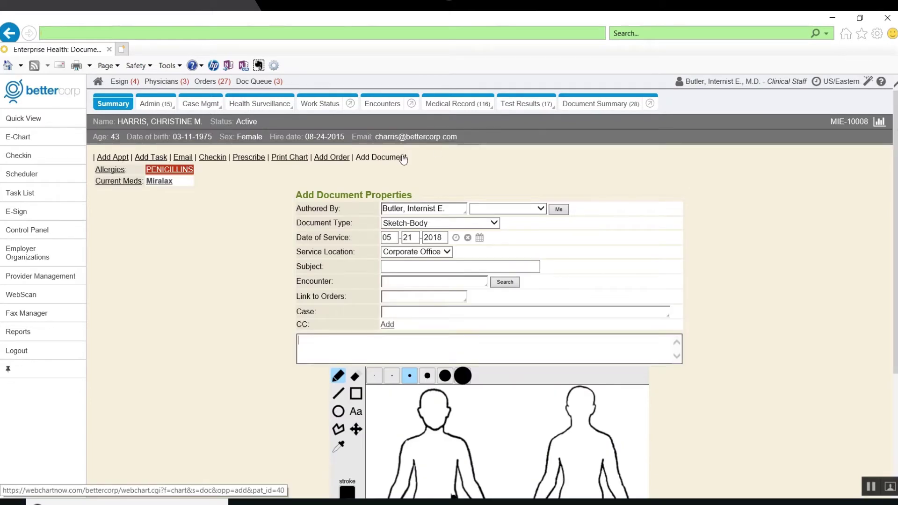
click(397, 156)
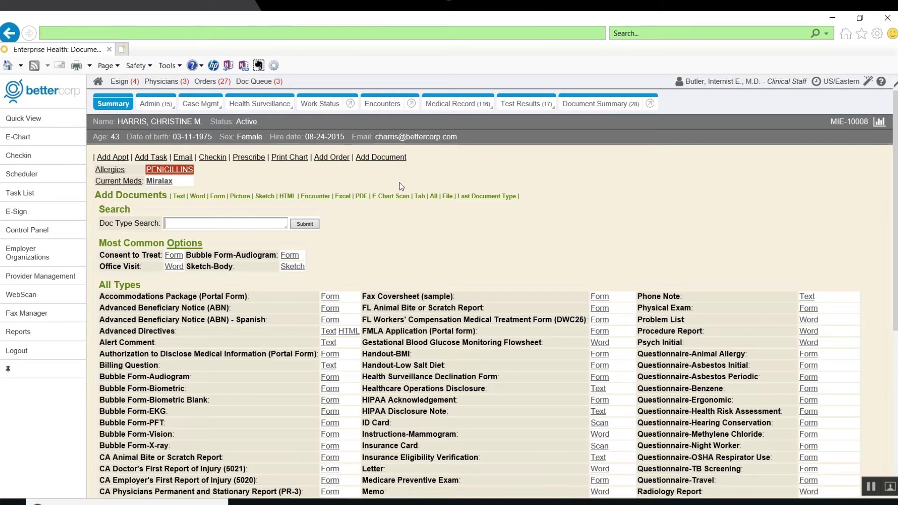
click(196, 198)
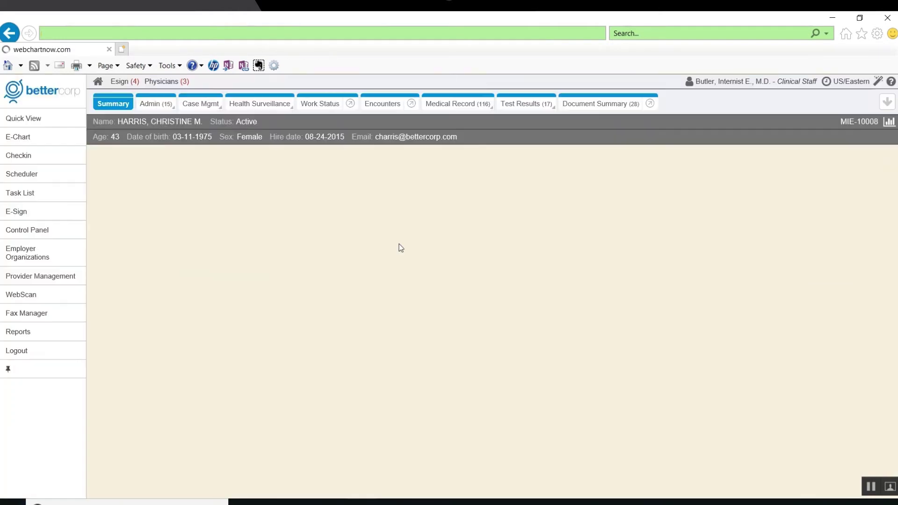
- Spell-check the Office Visit letter in Word, cancel, and close it via the upload prompt
click(456, 309)
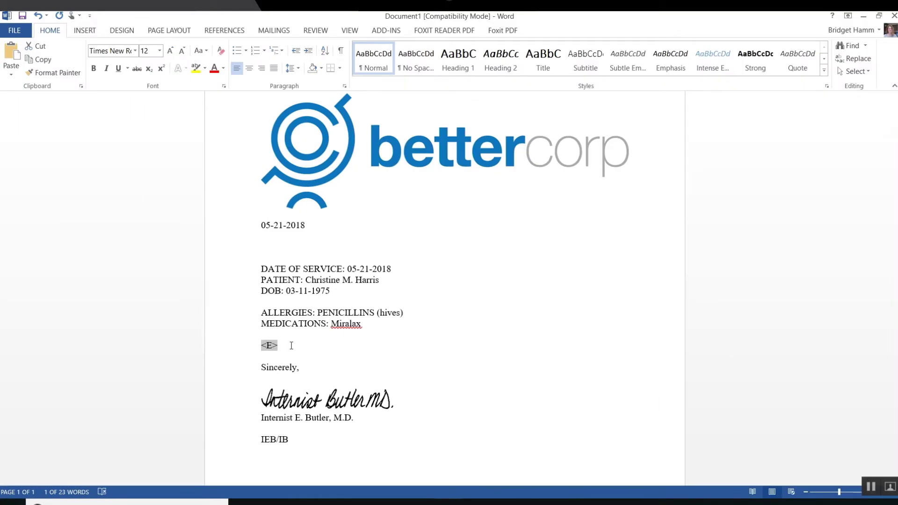
key(F7)
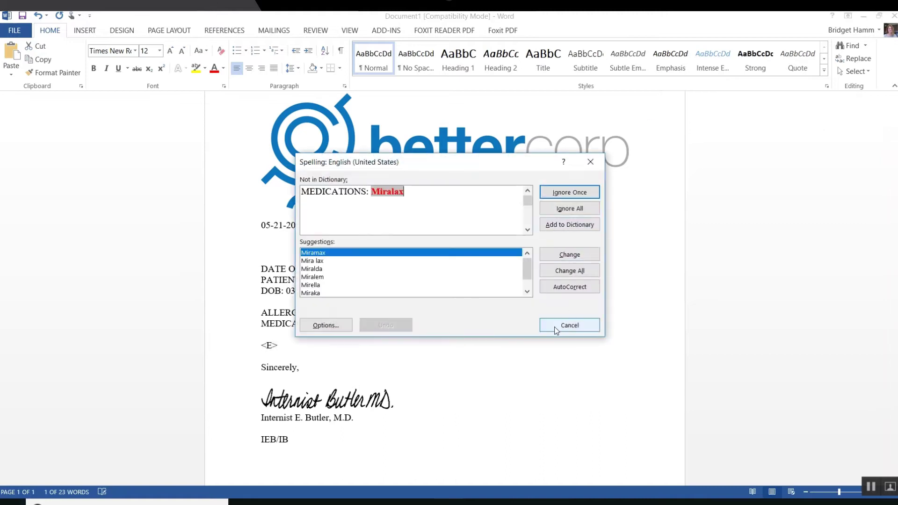
click(554, 326)
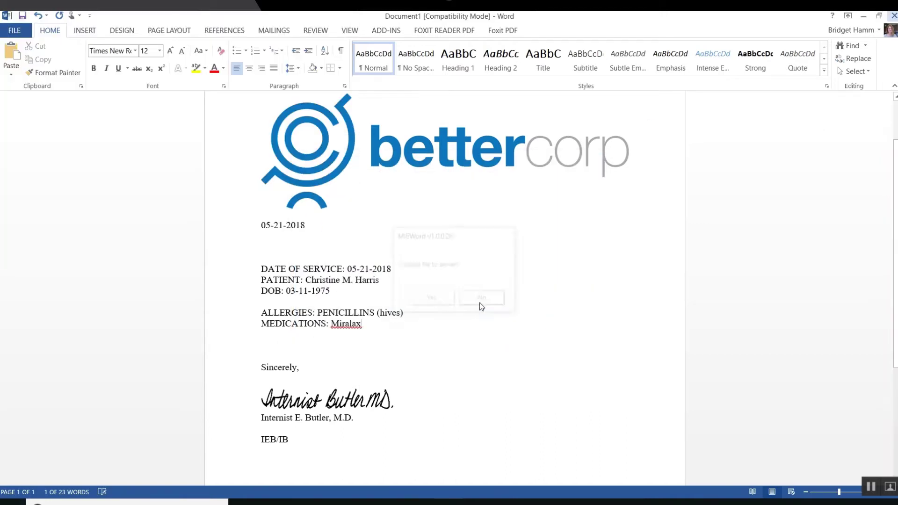
click(540, 300)
click(129, 340)
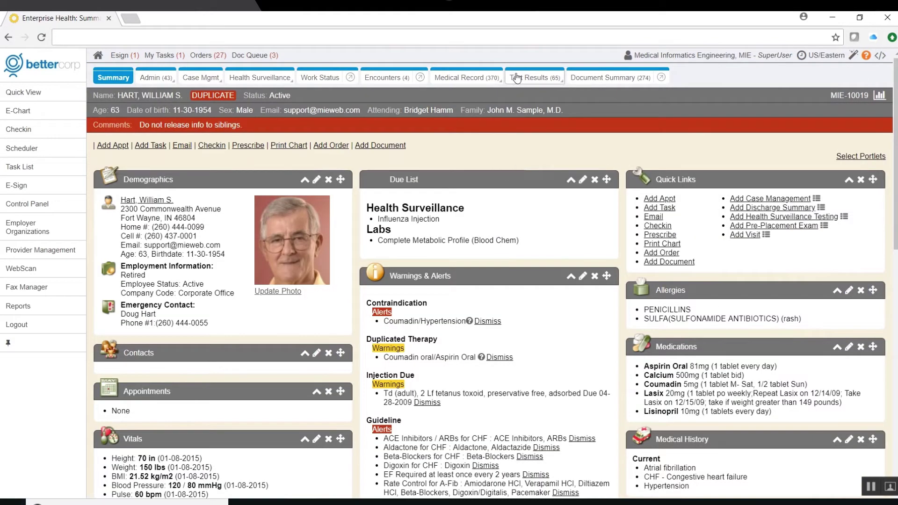
- Review another patient's CHEST - AP X-ray under Radiology results, then bring up the Scheduler
mouse_move(532, 78)
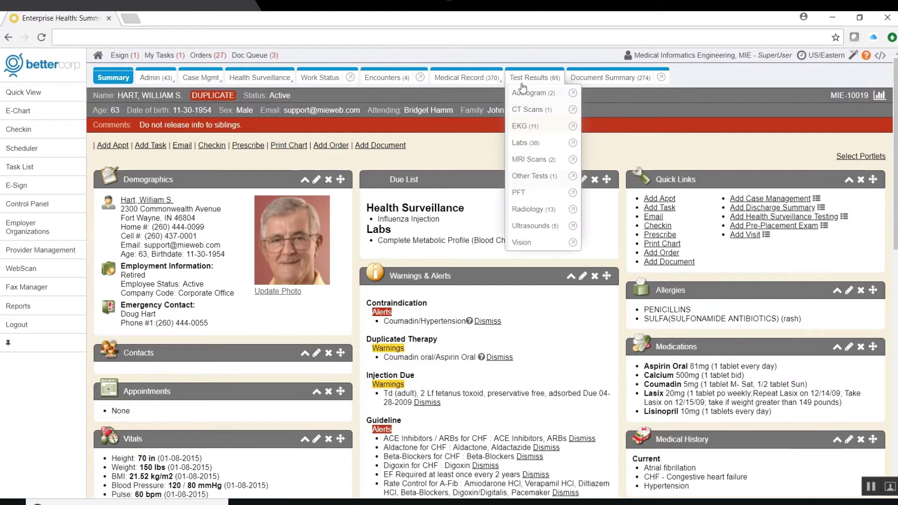
click(529, 210)
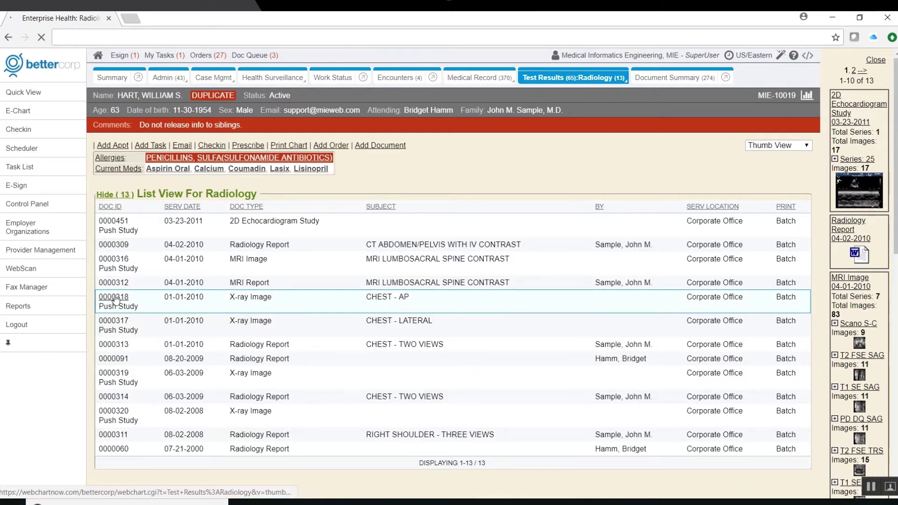
click(406, 306)
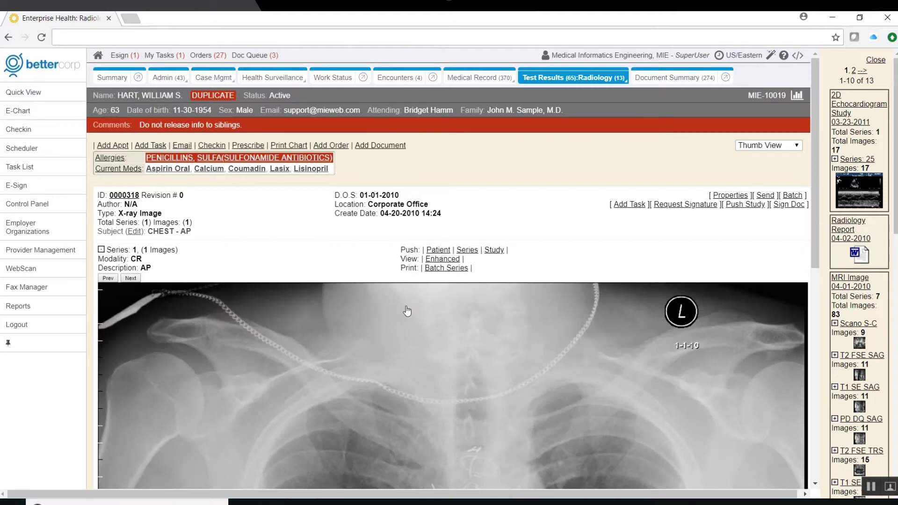
scroll(406, 311, down, 5)
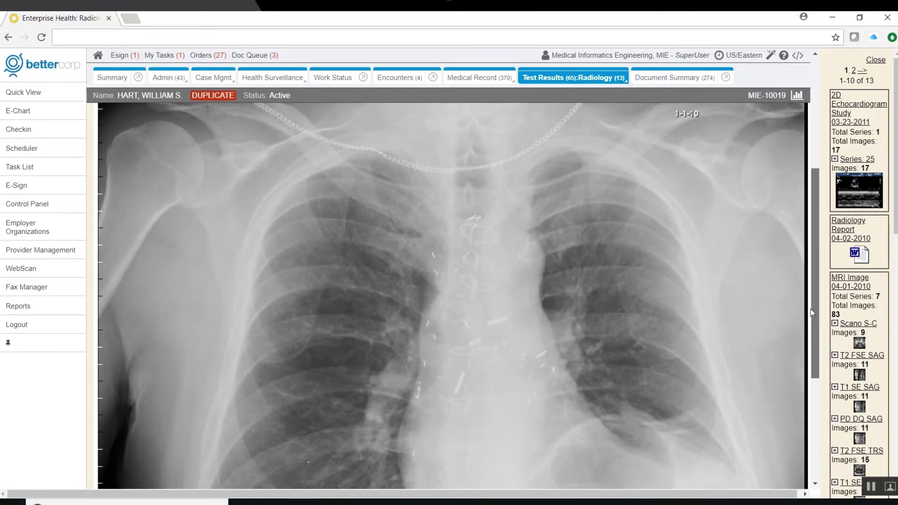
scroll(811, 314, up, 5)
click(23, 93)
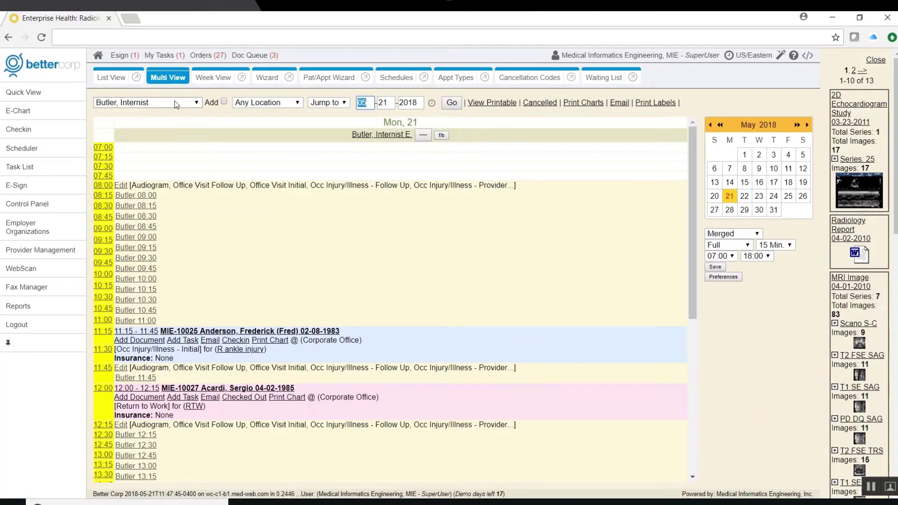
- Add the Simmons nurse and Lab Testing columns to the multi-provider day schedule
click(224, 101)
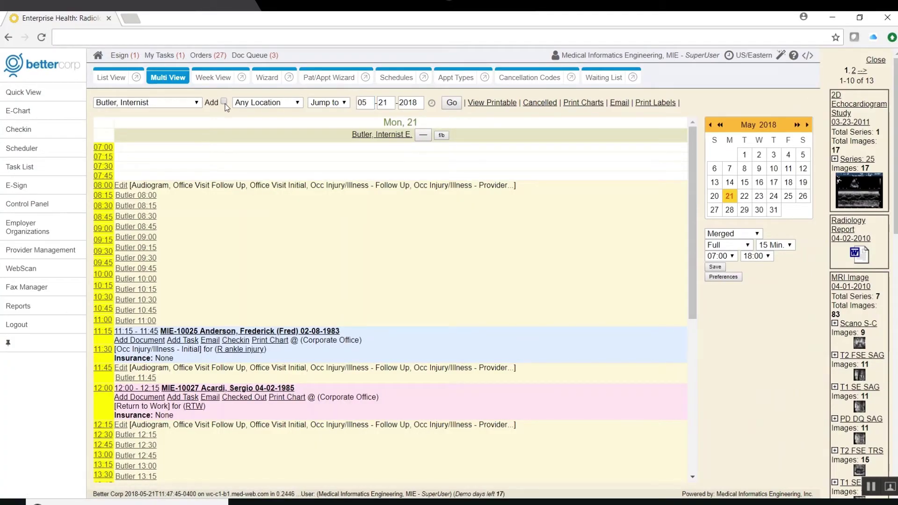
click(195, 103)
click(183, 307)
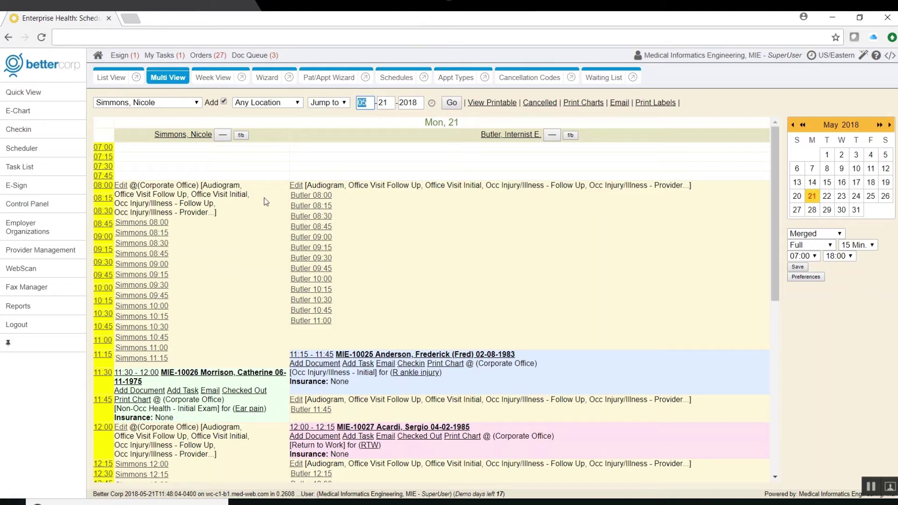
click(191, 103)
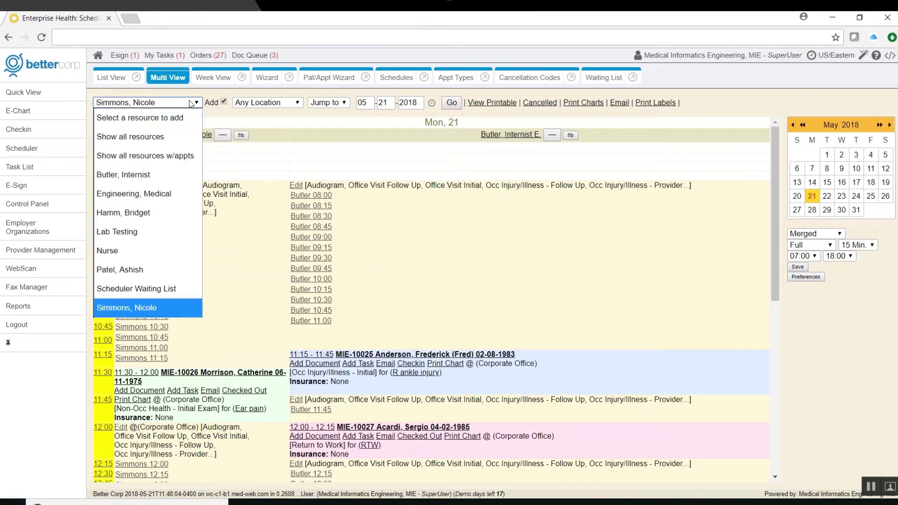
click(133, 228)
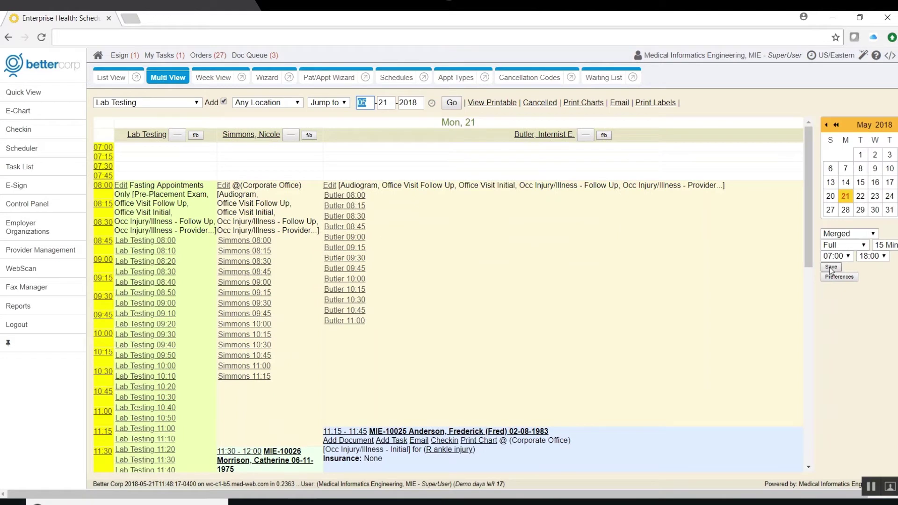
- Remove both added columns and check the 11:15 ankle-injury patient into the Waiting Room
click(177, 136)
click(222, 135)
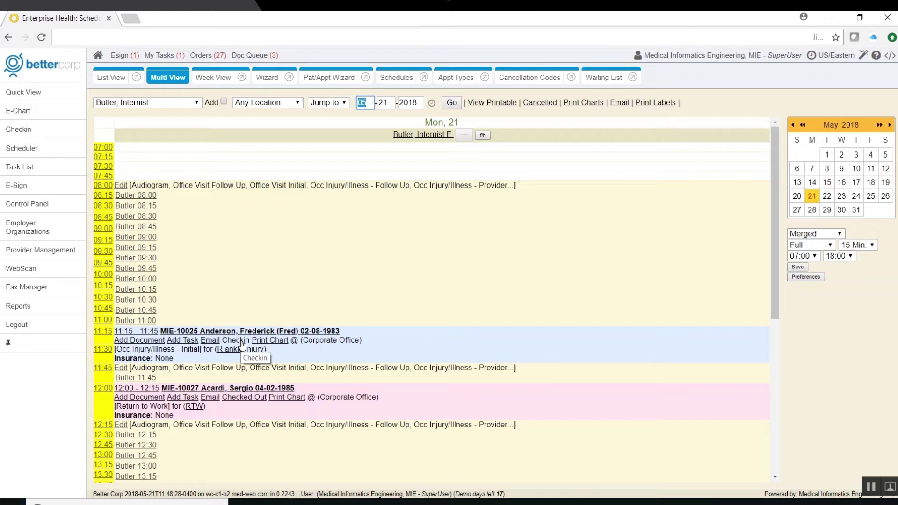
click(240, 345)
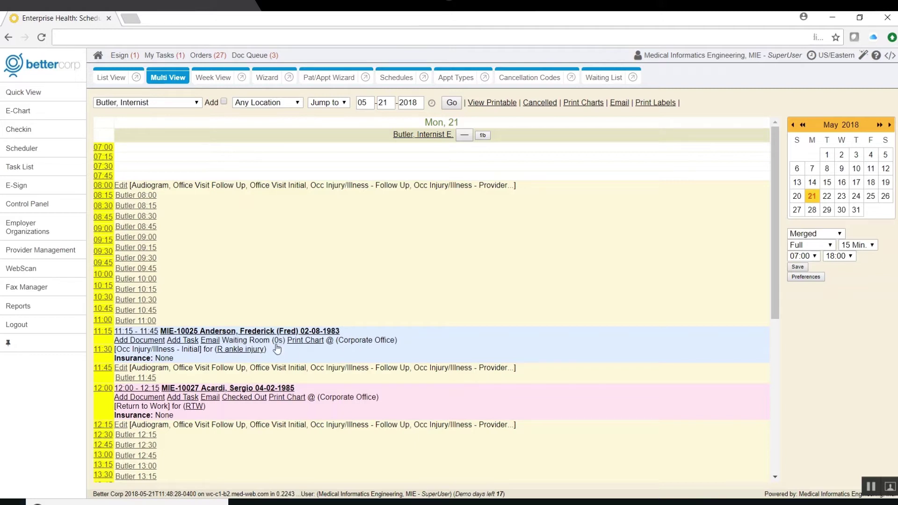
click(28, 92)
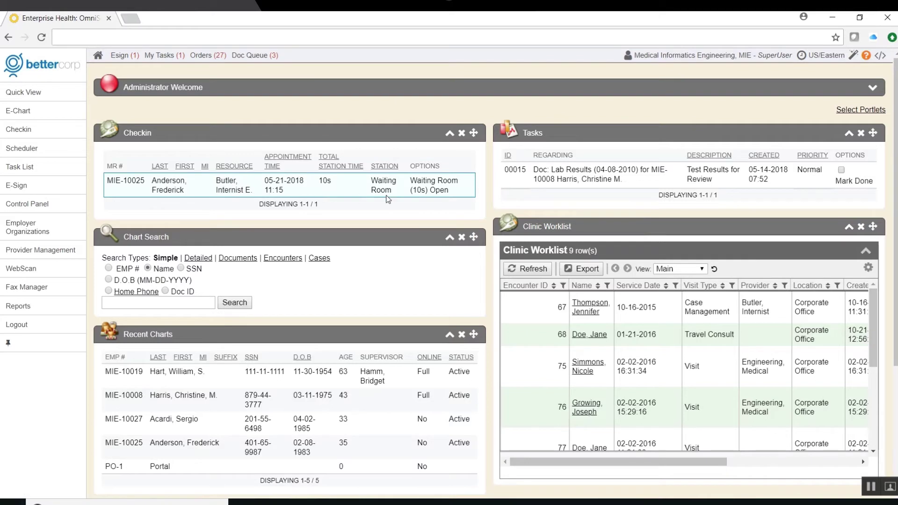
- Move the waiting 11:15 ankle-injury patient into Exam Room 1 and open their chart
click(25, 132)
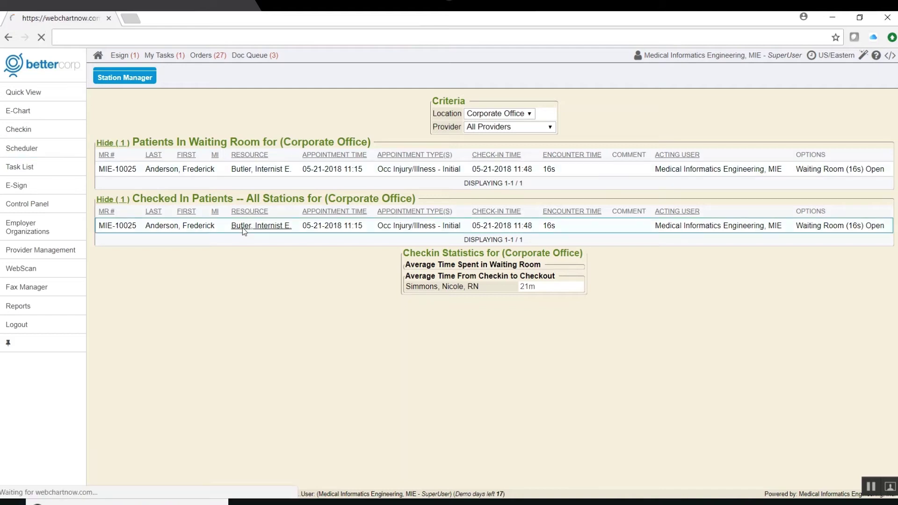
click(260, 226)
click(249, 343)
click(338, 365)
click(318, 418)
click(414, 395)
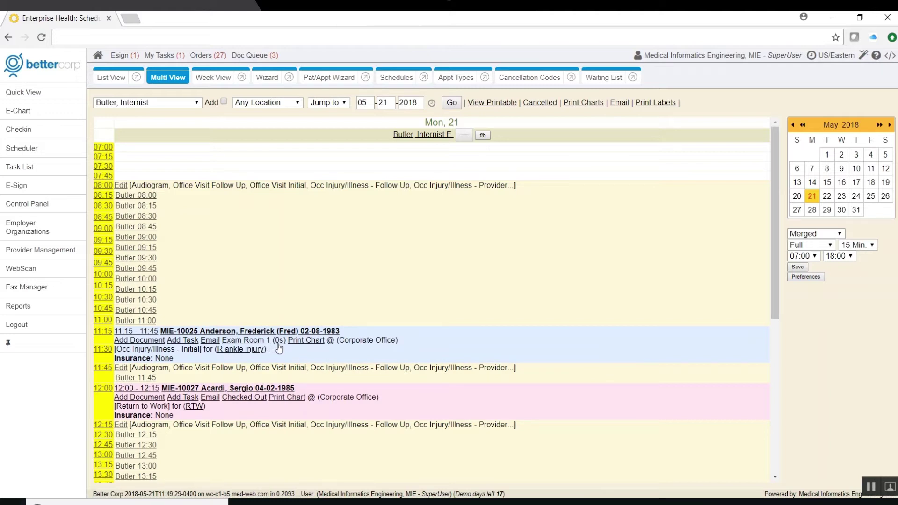
click(224, 332)
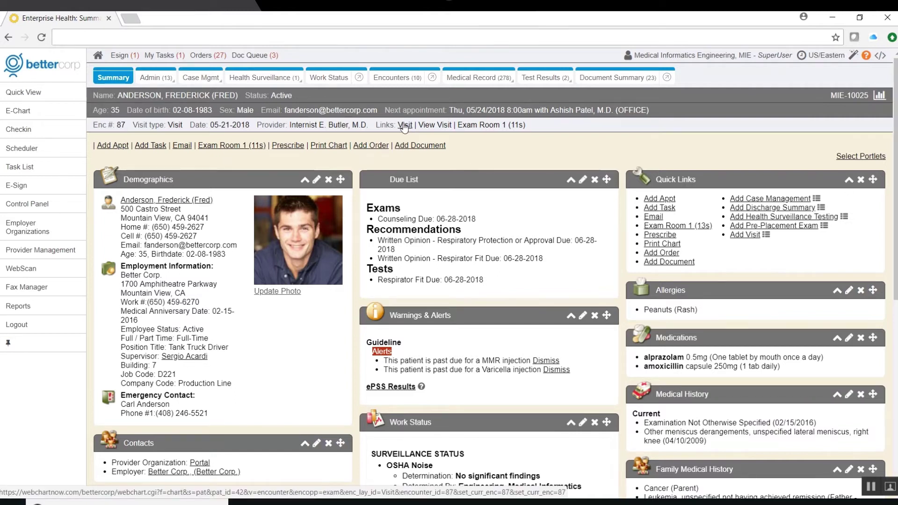
- Open encounter 87's Subjective notes and start editing the 'R ankle injury' chief complaint
click(404, 125)
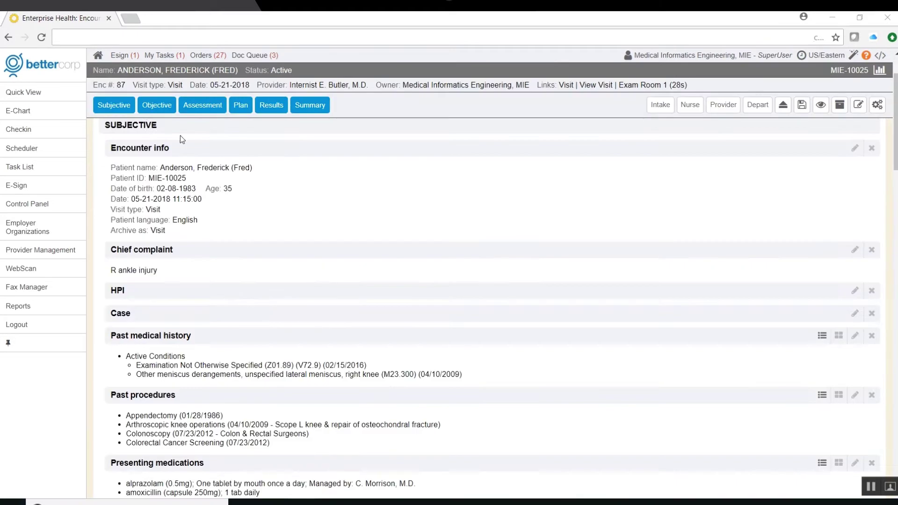
mouse_move(115, 107)
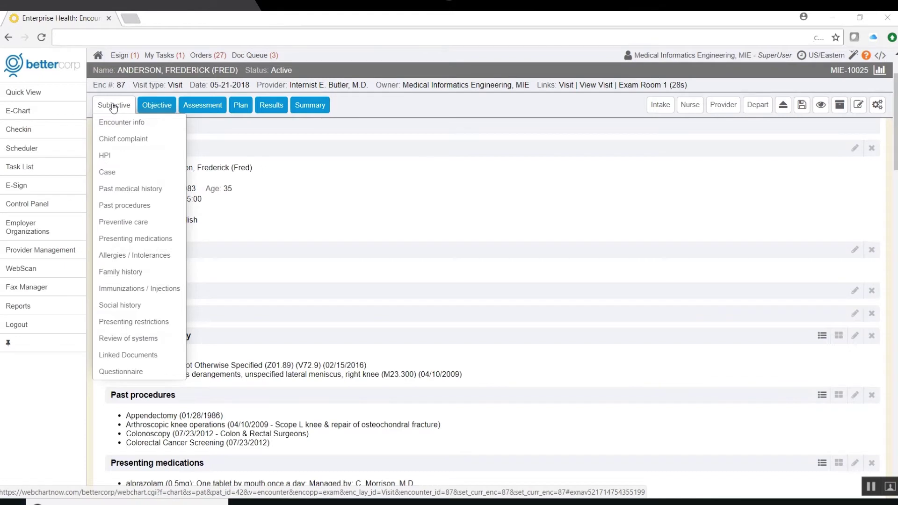
click(136, 254)
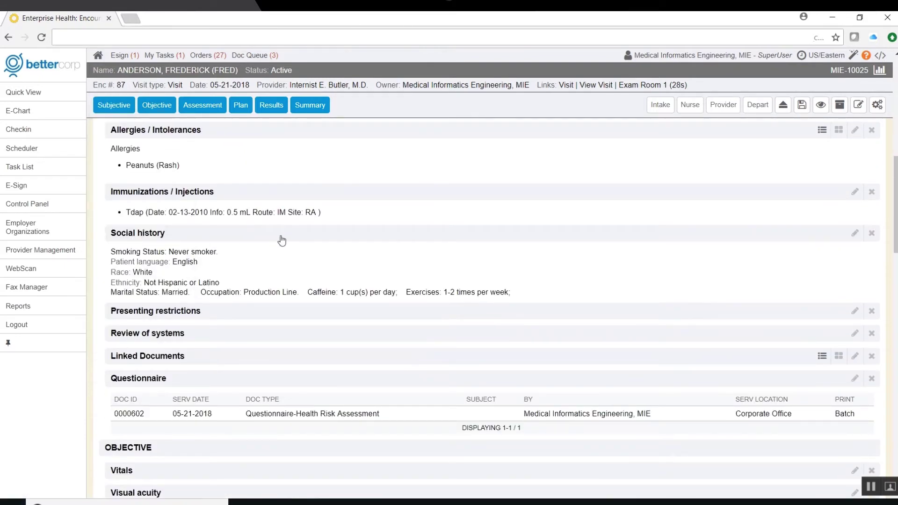
mouse_move(113, 106)
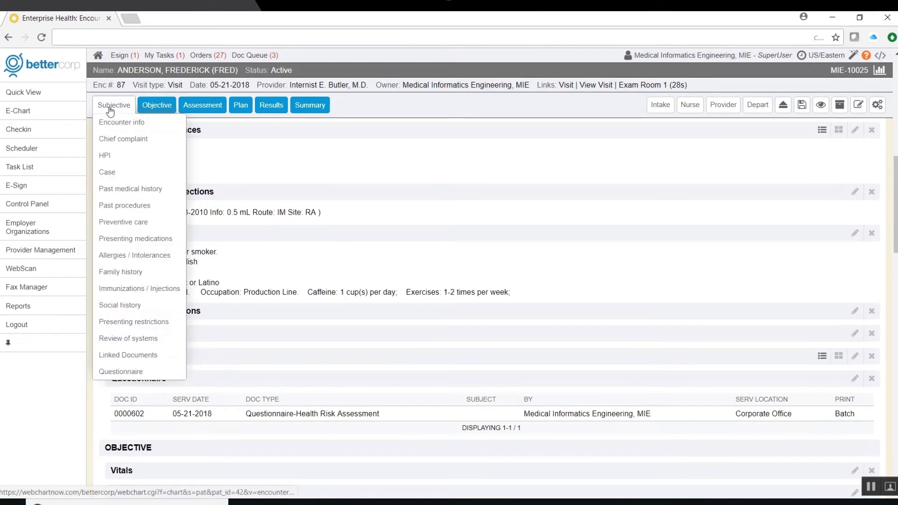
click(111, 124)
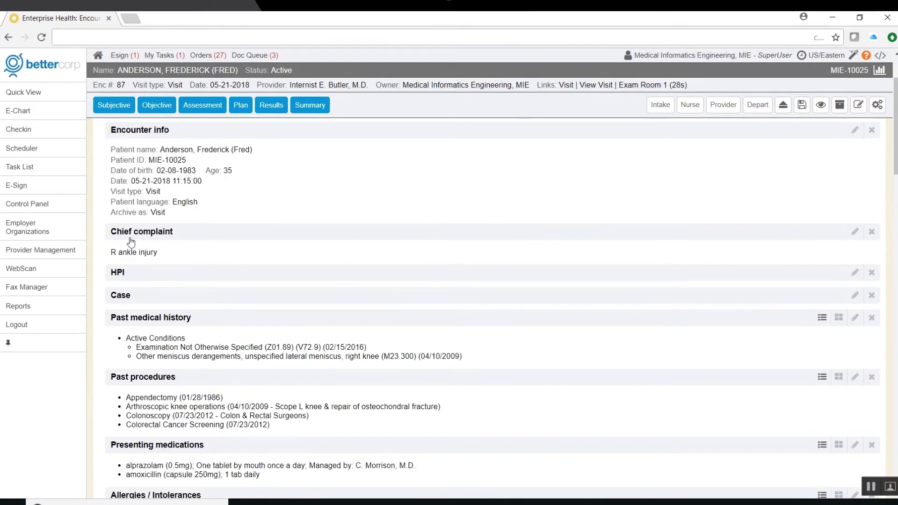
click(225, 237)
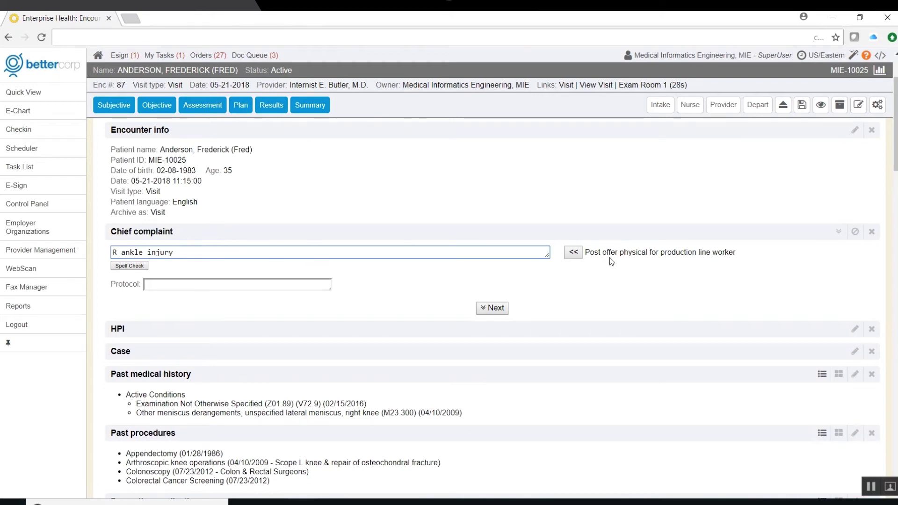
- Set the chief complaint's protocol to EENTD-Ear Complaints and save it
click(236, 284)
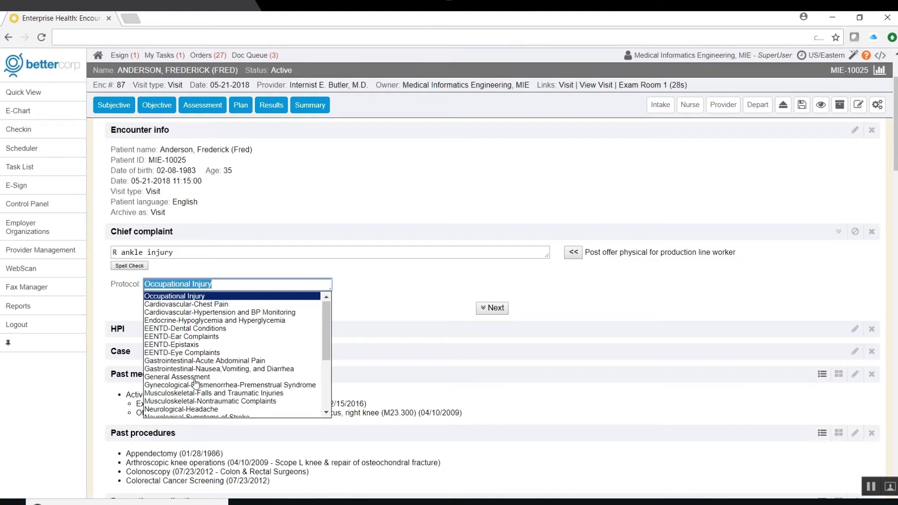
key(Down)
key(Down)
key(Down)
key(Down)
key(Down)
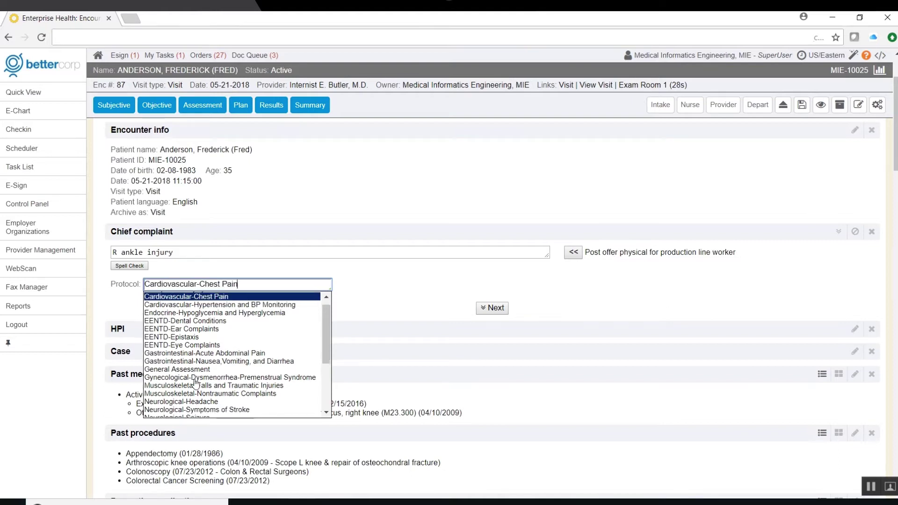
key(Return)
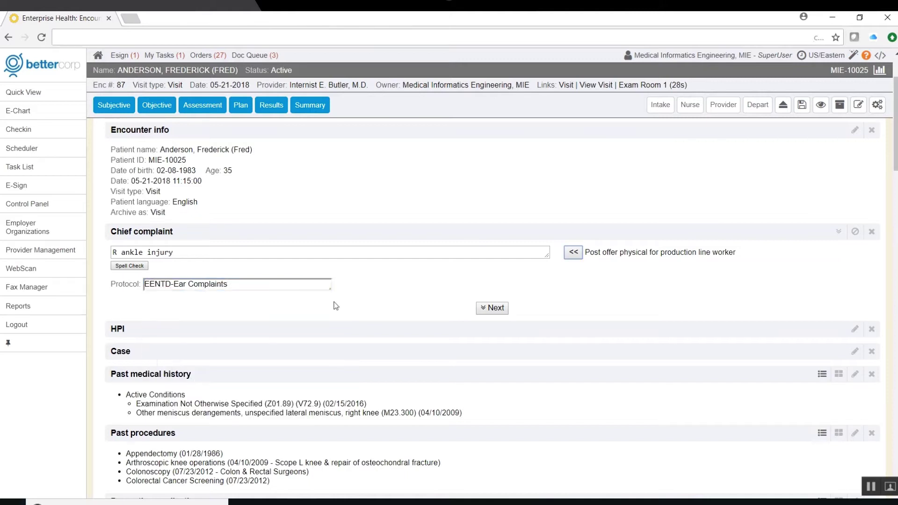
click(492, 308)
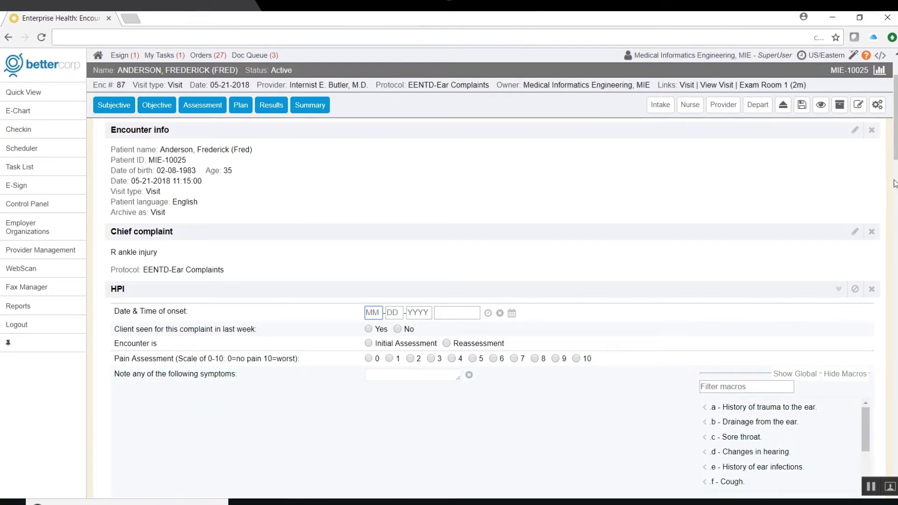
- Fill HPI symptoms with Sore throat, History of ear infections and Cough macros
drag(895, 145, 896, 182)
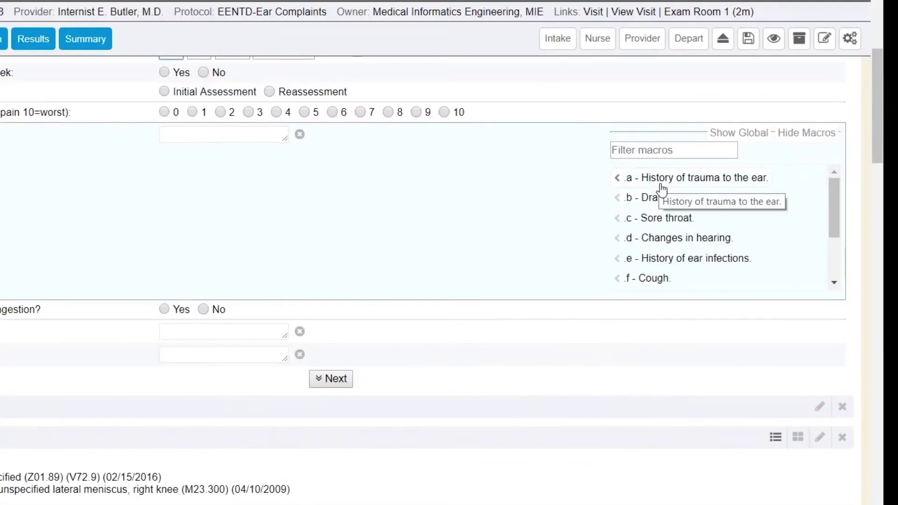
click(663, 219)
click(665, 260)
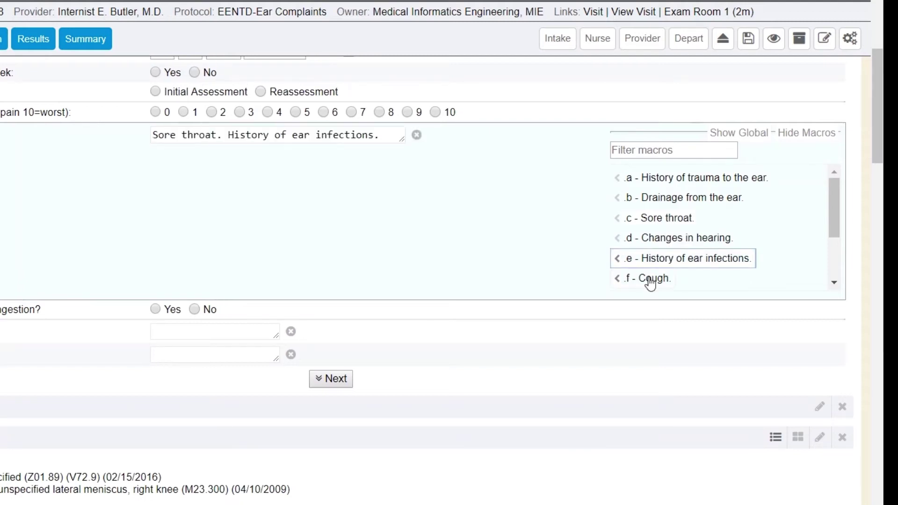
click(646, 279)
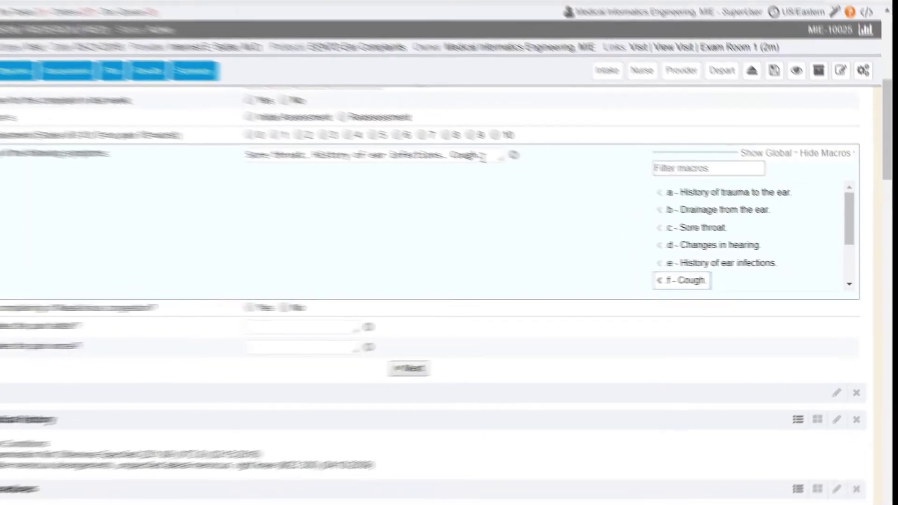
click(416, 136)
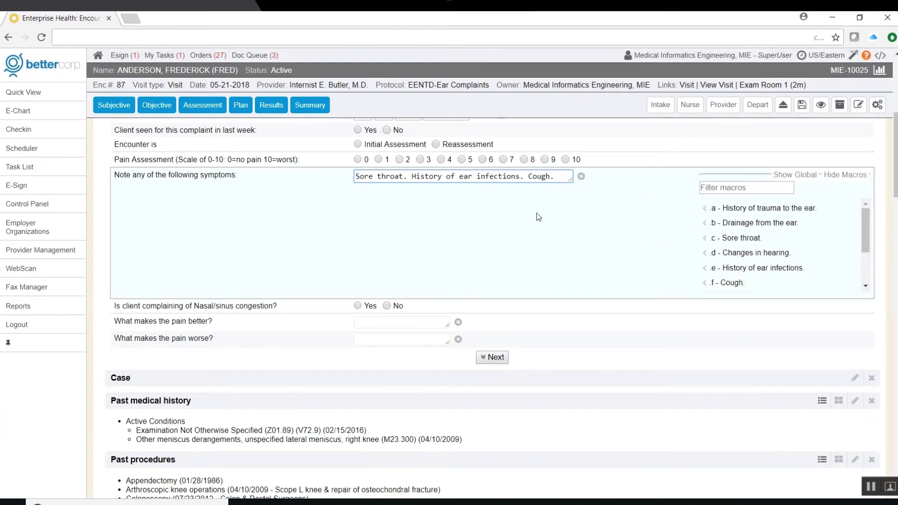
scroll(537, 212, up, 3)
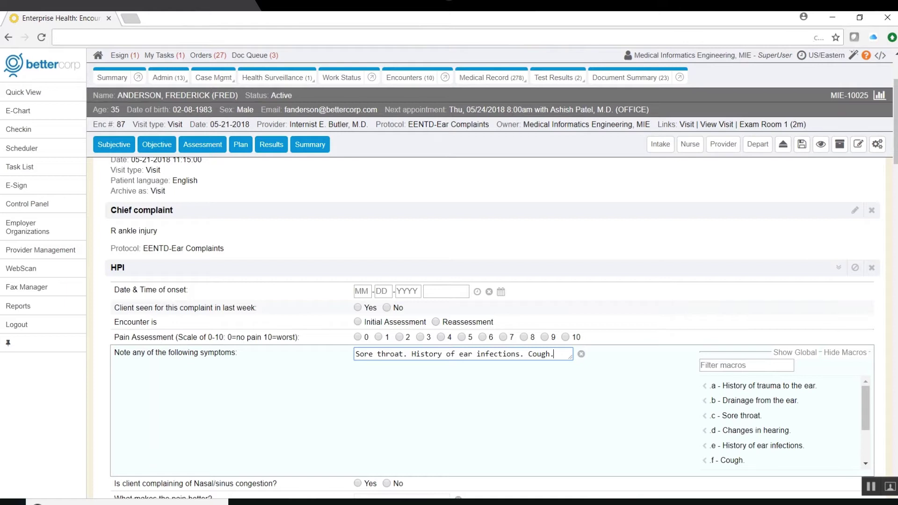
- Change the chief complaint's protocol to Occupational Injury and save it
click(235, 211)
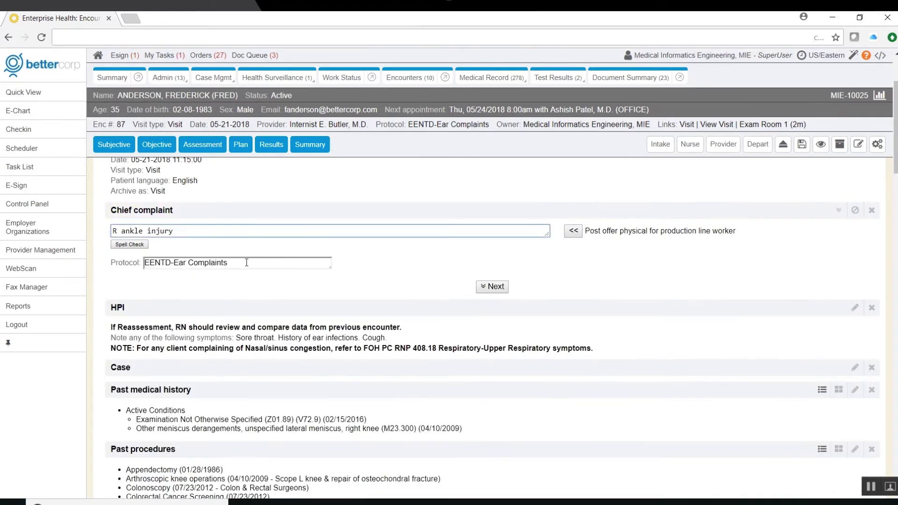
click(246, 262)
text(occ)
key(Tab)
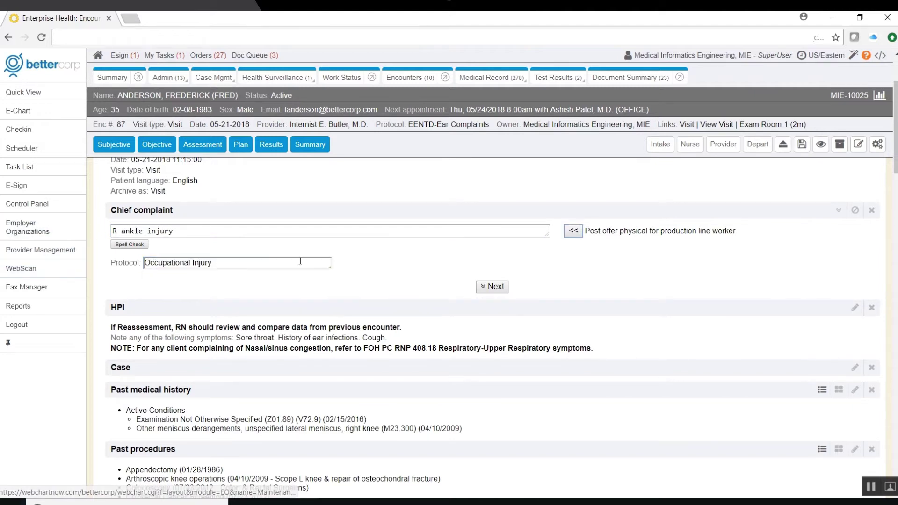
click(493, 287)
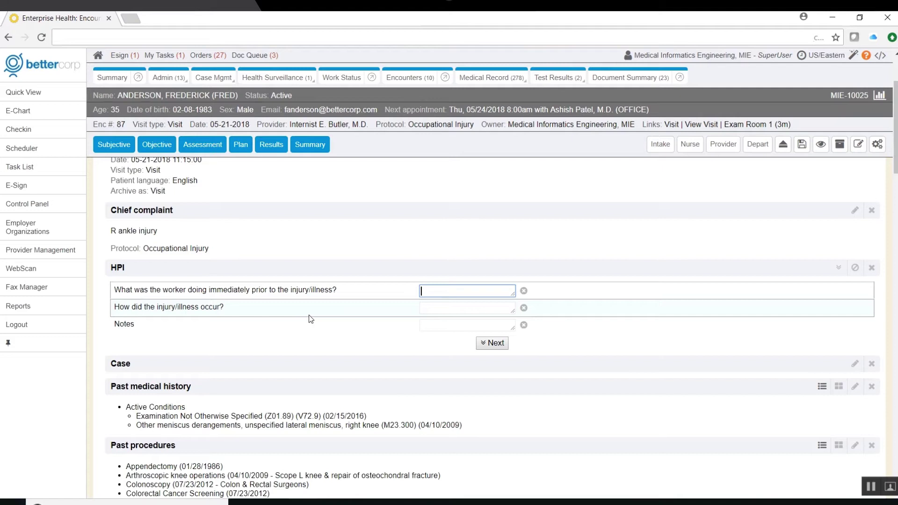
- Answer the HPI: 'Walking to work', 'Tripped in the parking lot and twisted R ankle'
text(Walking to work)
key(Tab)
text(Tripped in the parking lot and twisted R ankle)
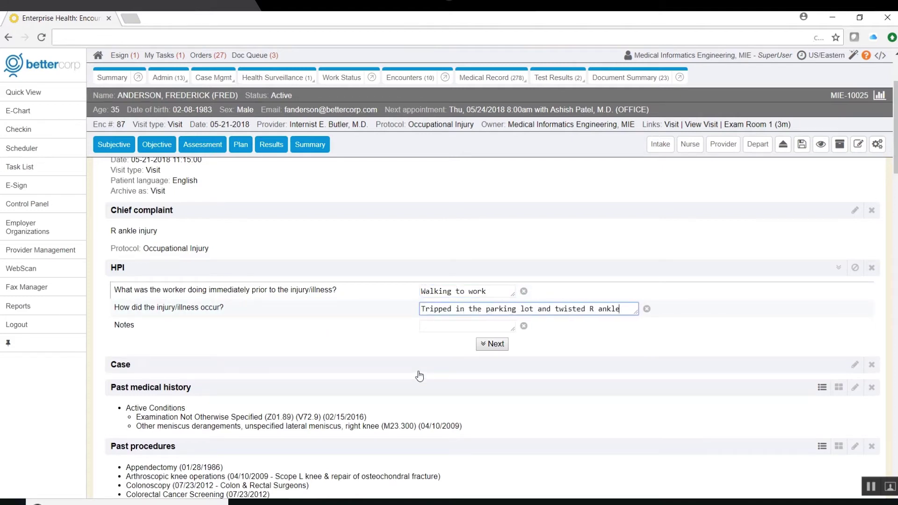
click(490, 344)
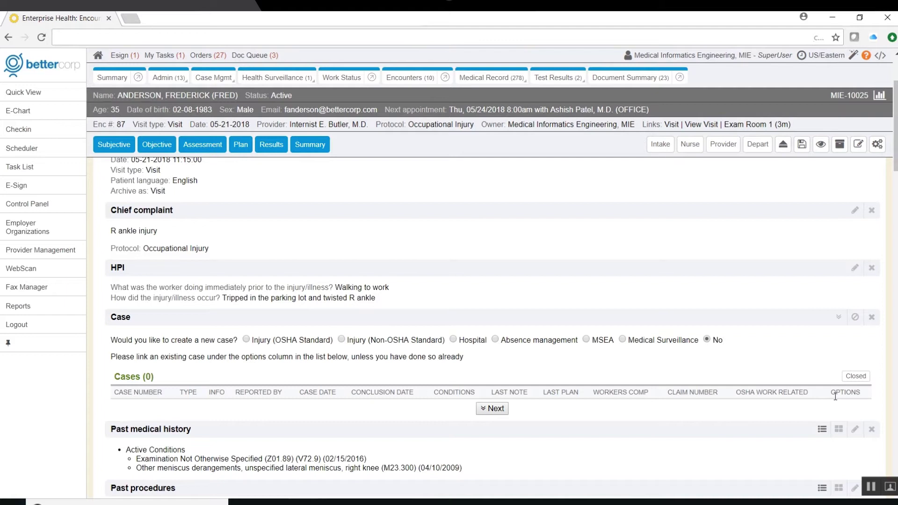
- Create a single-event OSHA injury case dated today at 10:48, work begun 0800, last worked today
click(246, 340)
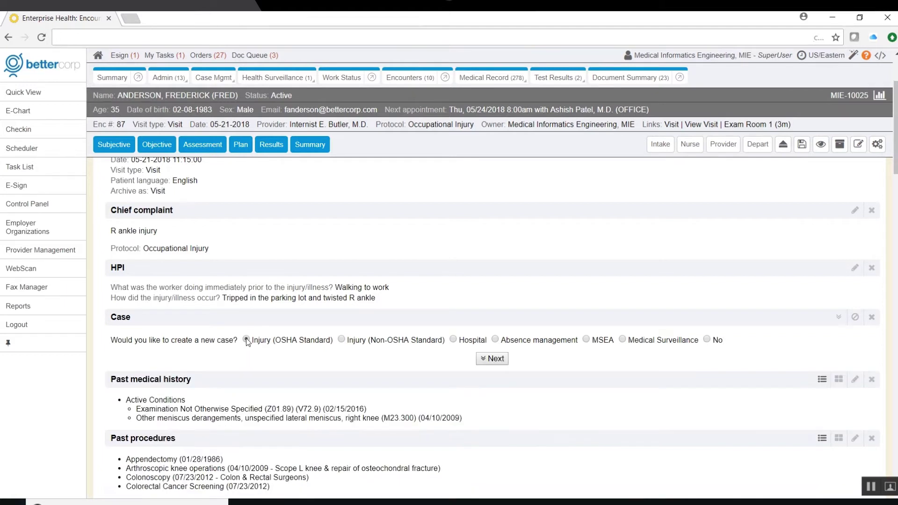
click(198, 360)
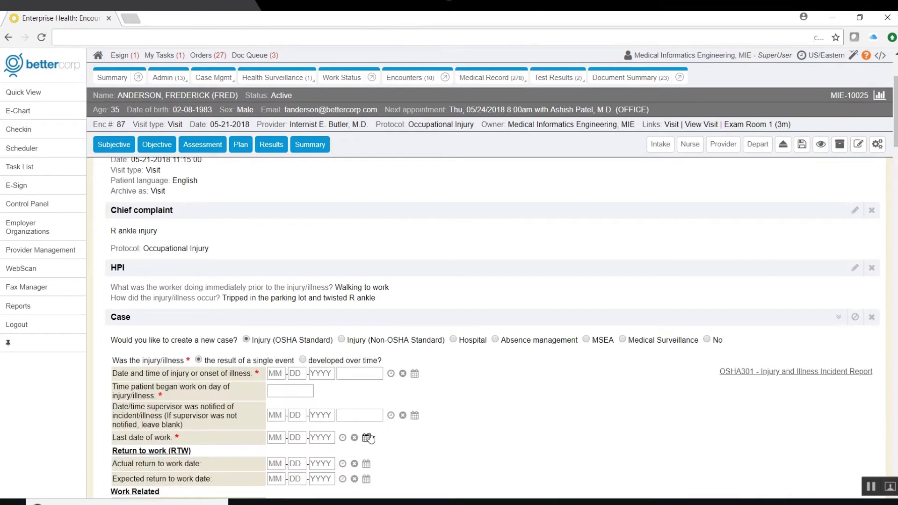
scroll(366, 437, down, 4)
click(390, 186)
text(10:48)
click(290, 203)
text(0800)
click(343, 250)
- Mark it an Undetermined-relatedness Injury, onsite at Parking Lot outside bldg 3, object Concrete block
click(274, 317)
click(273, 329)
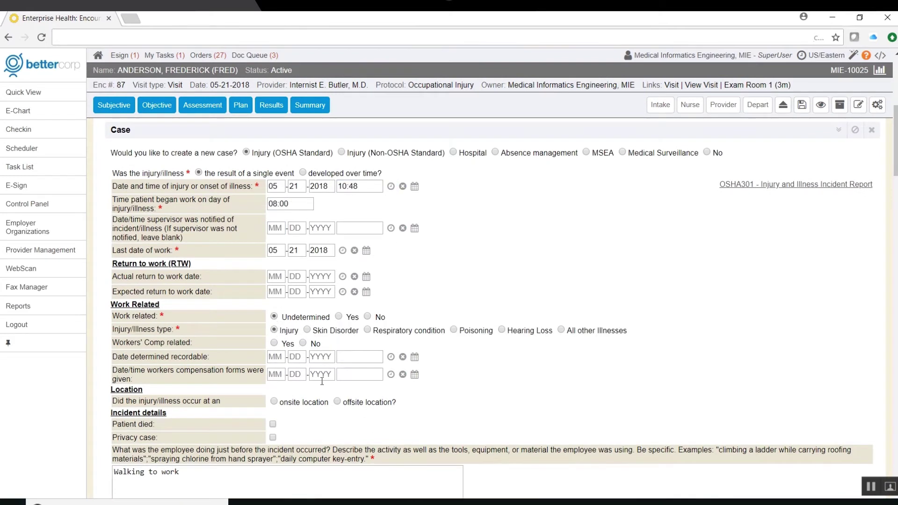
click(274, 401)
click(284, 414)
text(Parking Lot)
key(Tab)
text(out)
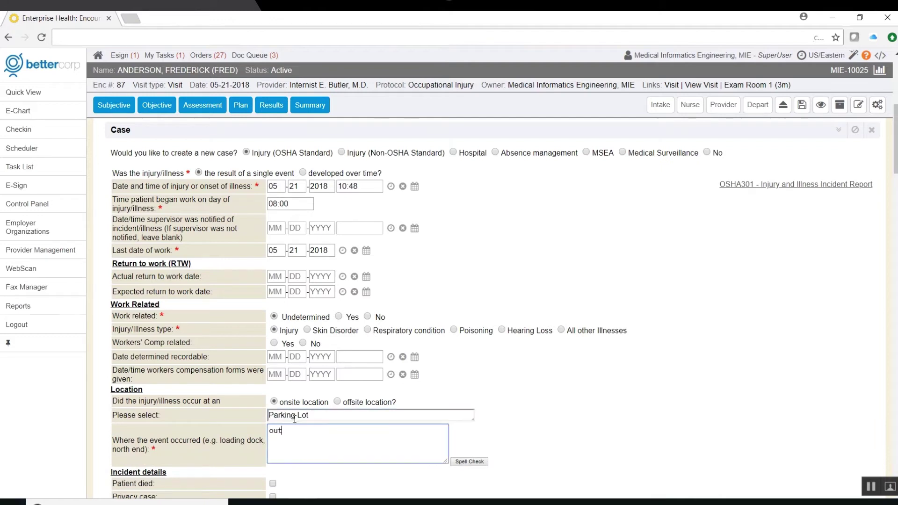
text(side bldg 3)
scroll(187, 374, down, 4)
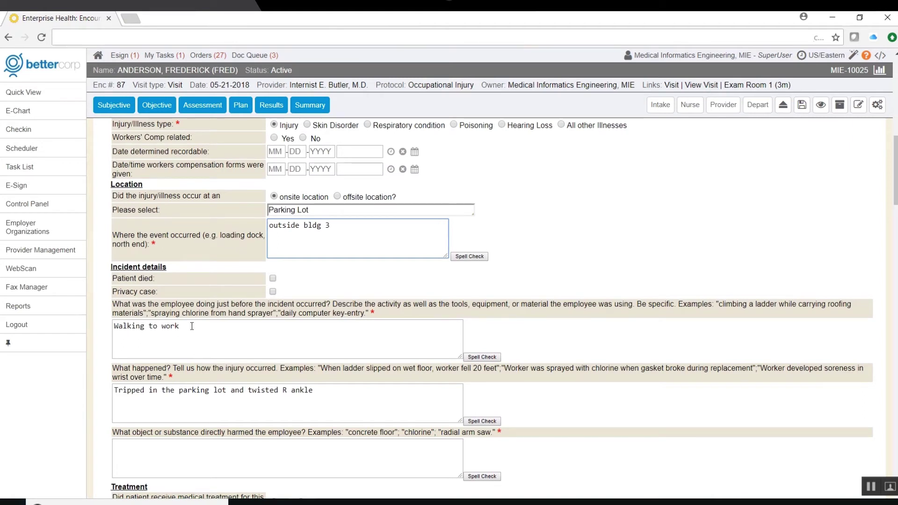
click(187, 465)
text(Concrete block)
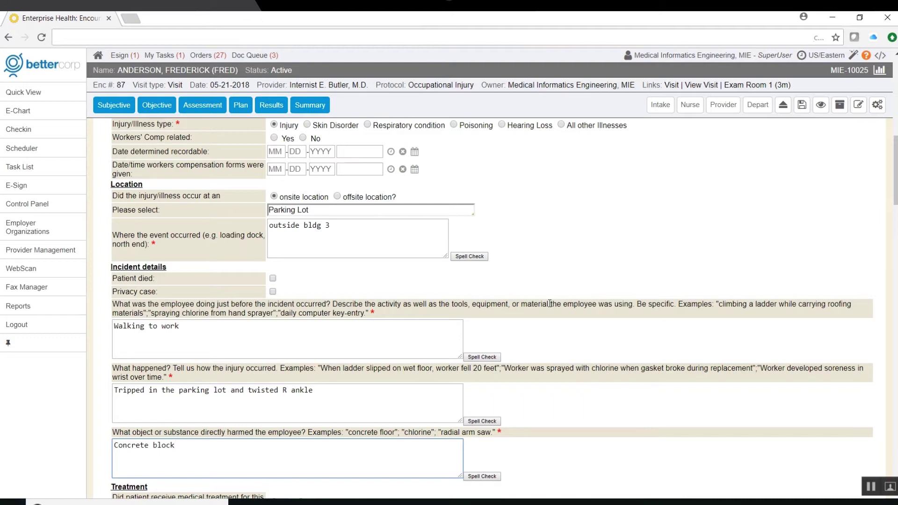
- Mark the case workers' comp related, no prior treatment, treated by Onsite Health Services
click(275, 139)
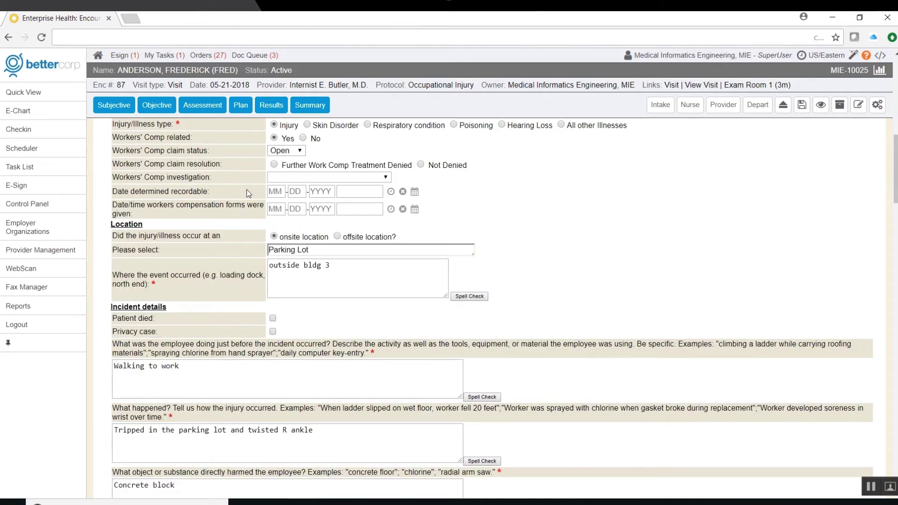
scroll(334, 220, down, 8)
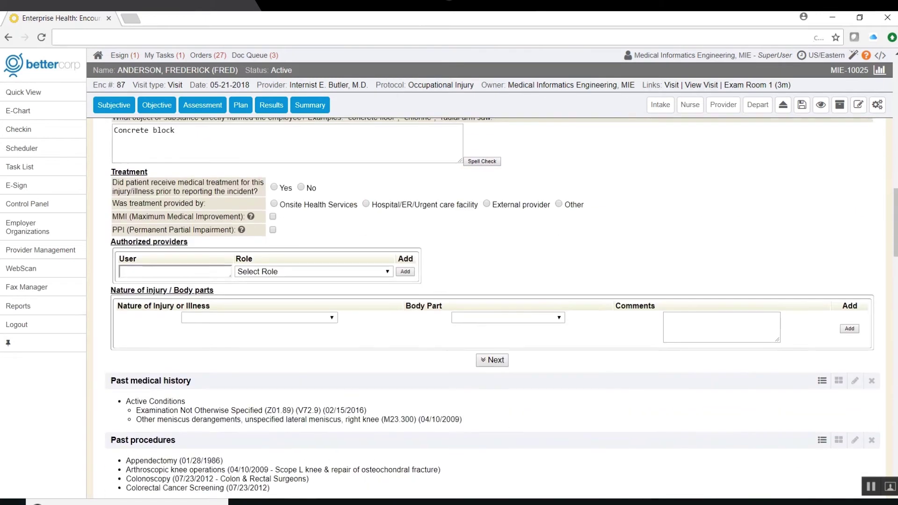
click(300, 183)
click(274, 200)
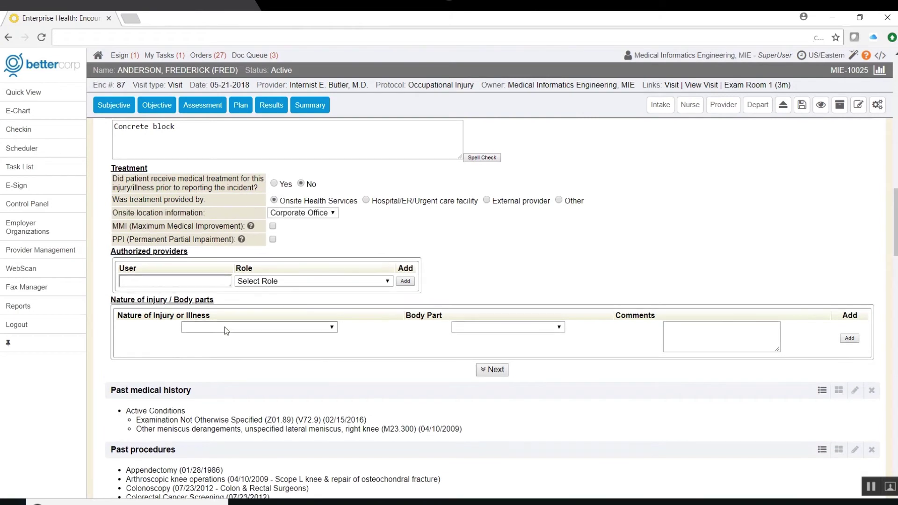
- Add Sprain/Strain of the Ankle - Right as nature of injury and save the case
click(224, 327)
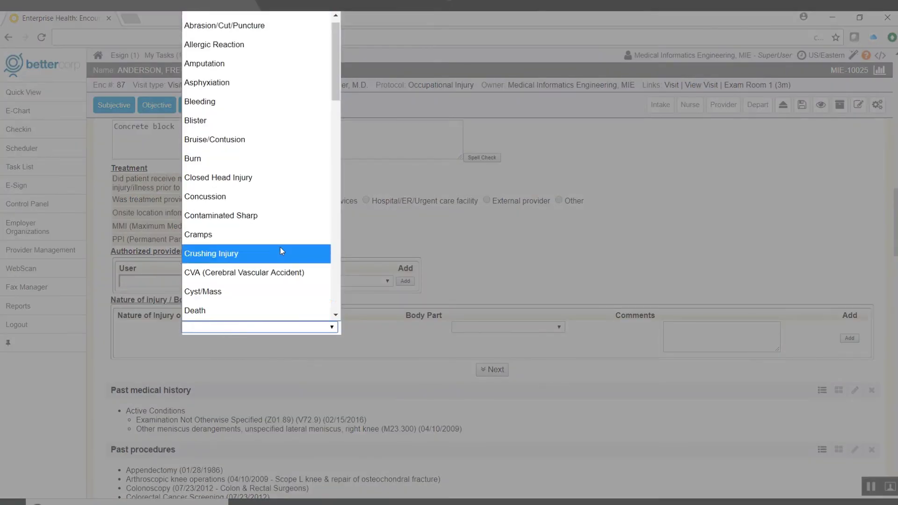
drag(335, 64, 324, 277)
click(249, 217)
click(510, 327)
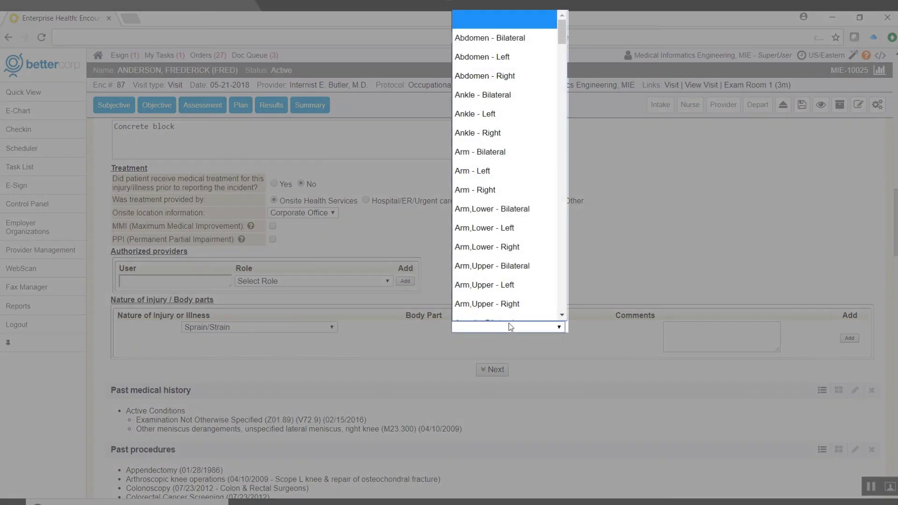
click(477, 132)
click(849, 337)
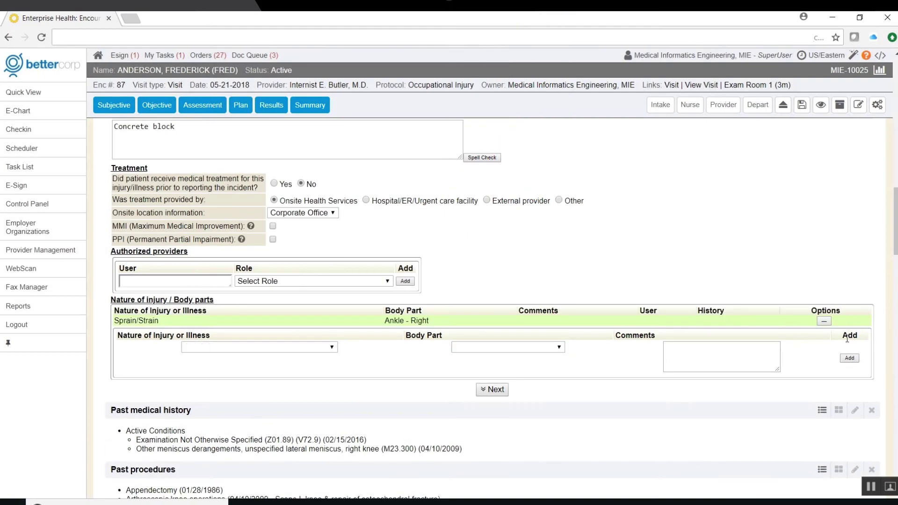
scroll(491, 327, down, 2)
click(491, 318)
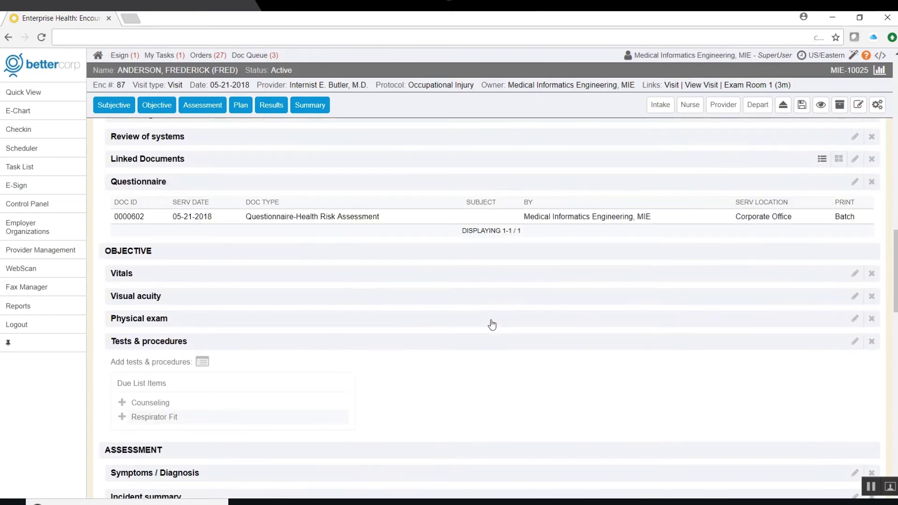
scroll(503, 369, up, 10)
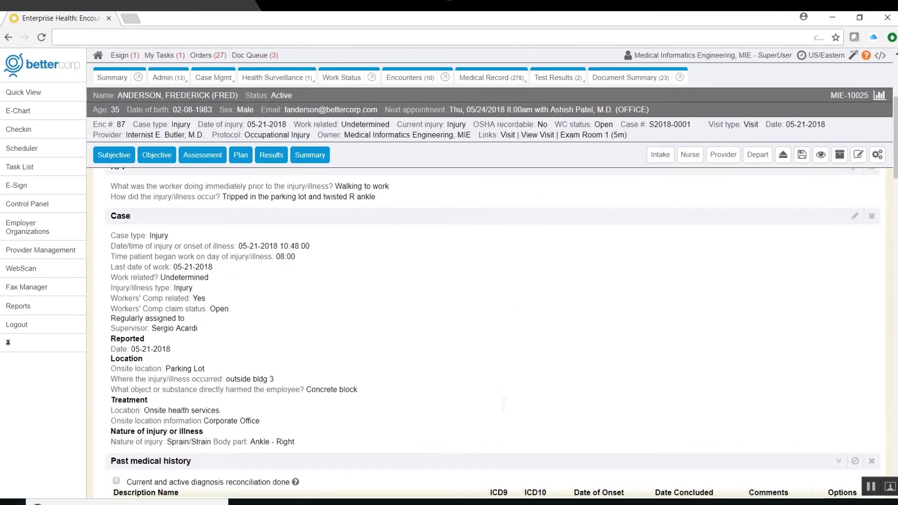
- Generate the prefilled OSHA301 incident report from the case and rotate it to review
scroll(503, 369, down, 1)
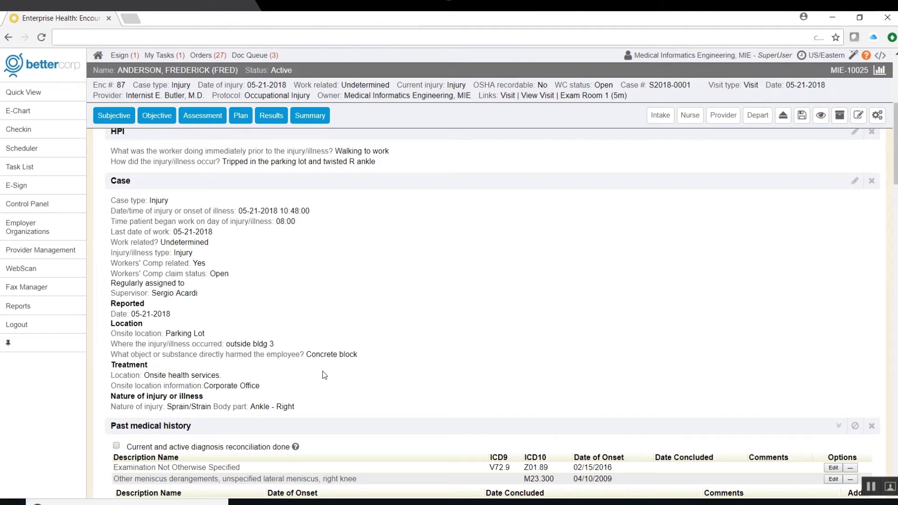
click(387, 181)
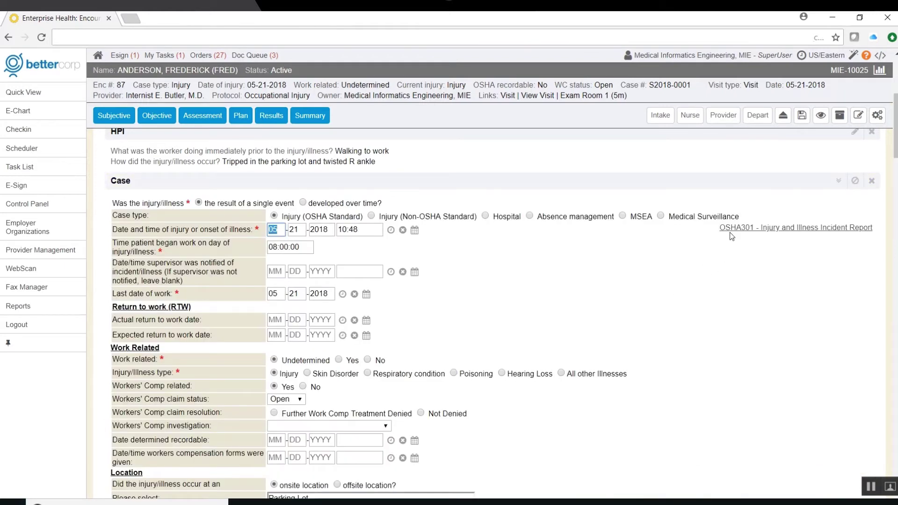
click(742, 228)
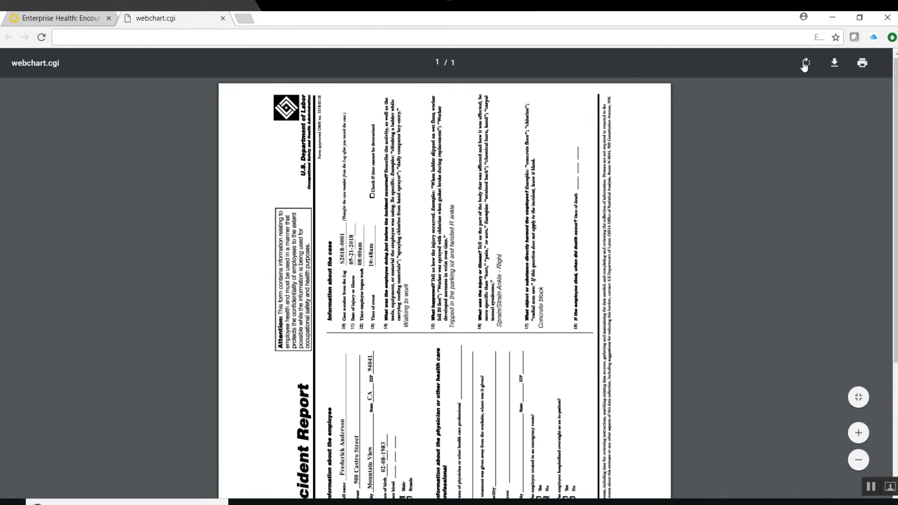
click(805, 64)
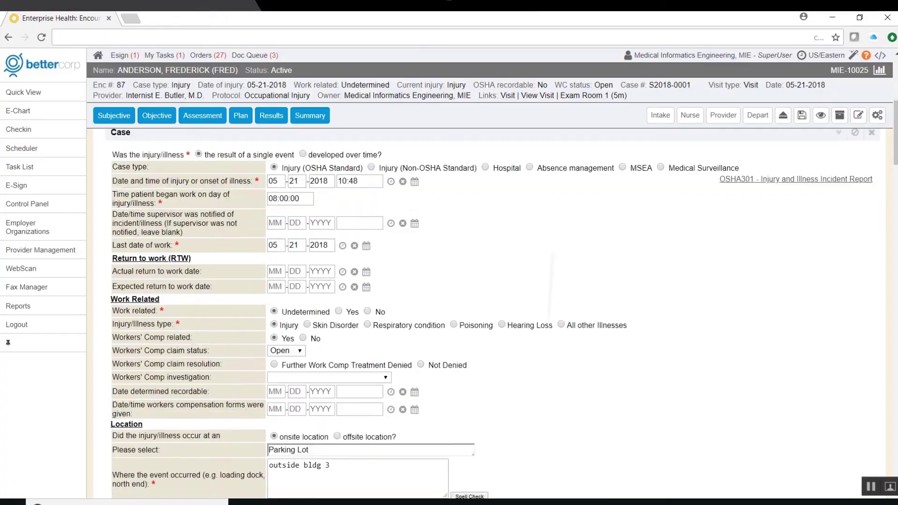
scroll(491, 314, down, 15)
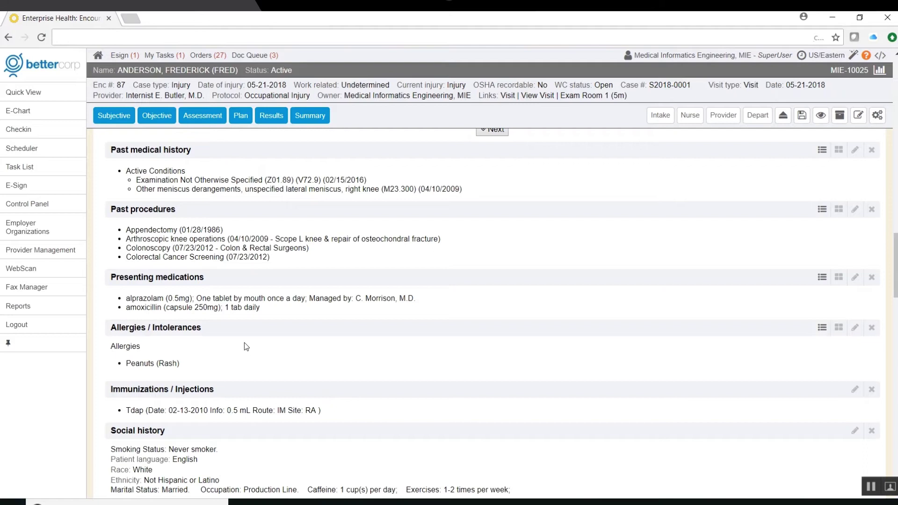
- Add Tylenol Extra Strength tablet 500mg, 1 tab daily, starting today, to presenting medications
click(228, 280)
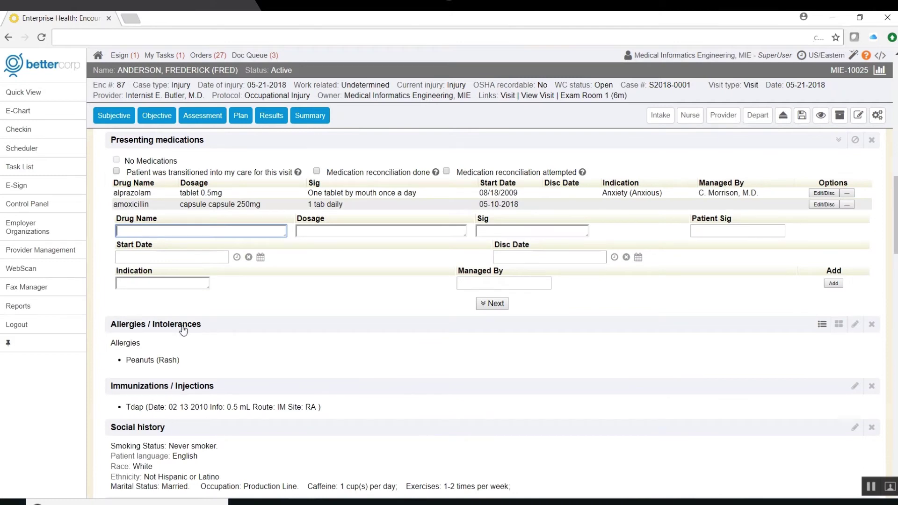
text(tyl)
key(Down)
key(Tab)
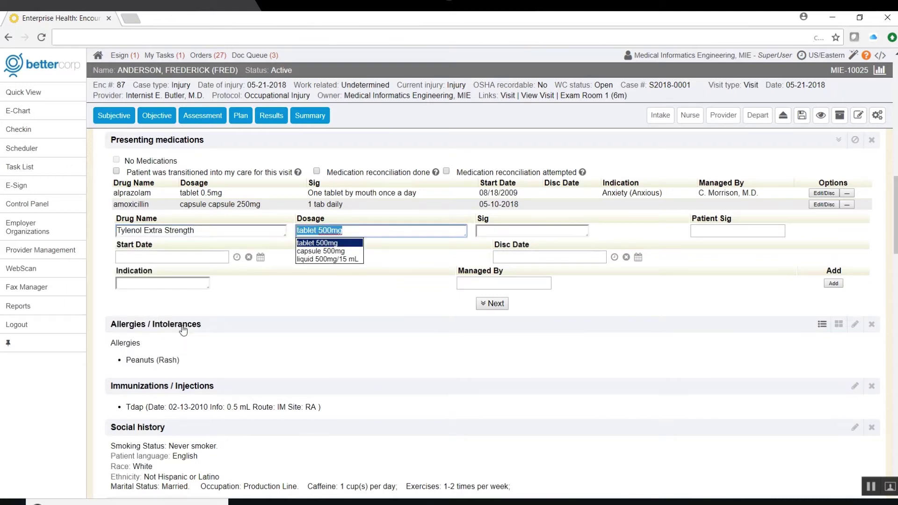
key(Tab)
text(1 tab daily)
key(Tab)
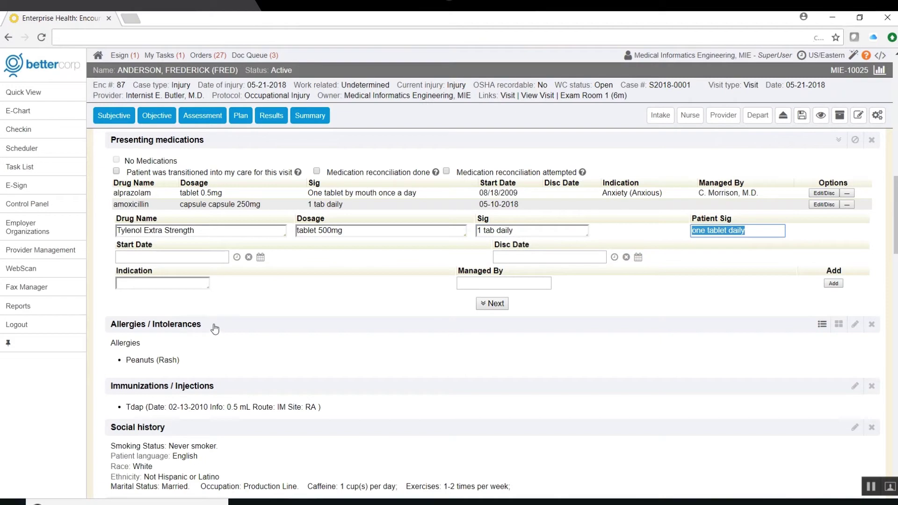
click(237, 257)
click(400, 351)
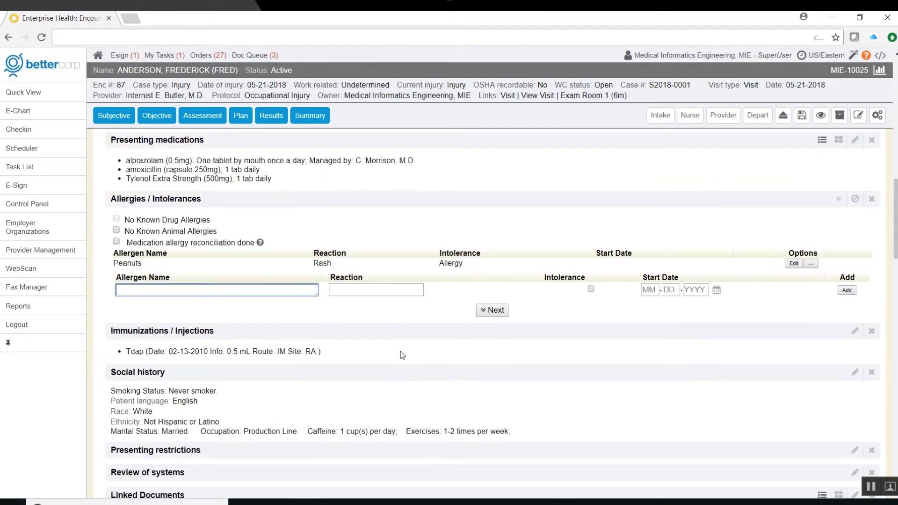
scroll(400, 351, down, 6)
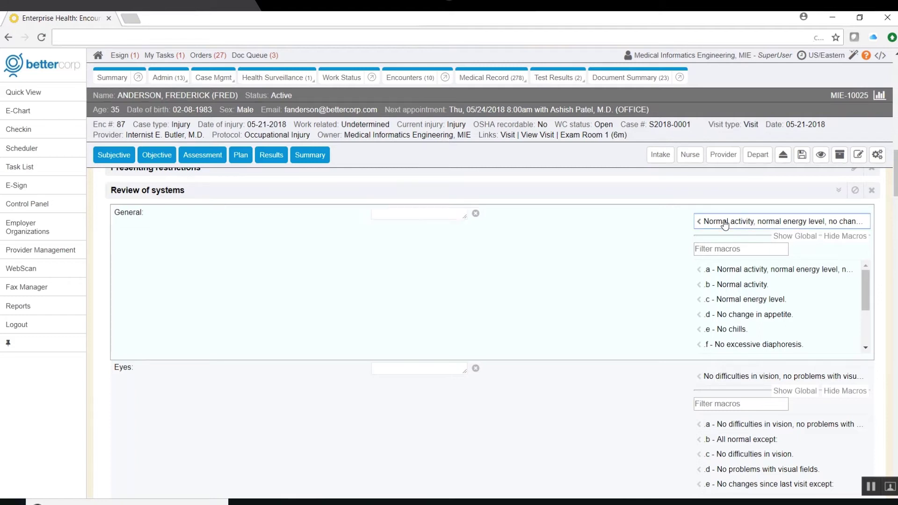
- Insert the normal General findings macro in Review of systems and scroll further down
click(724, 224)
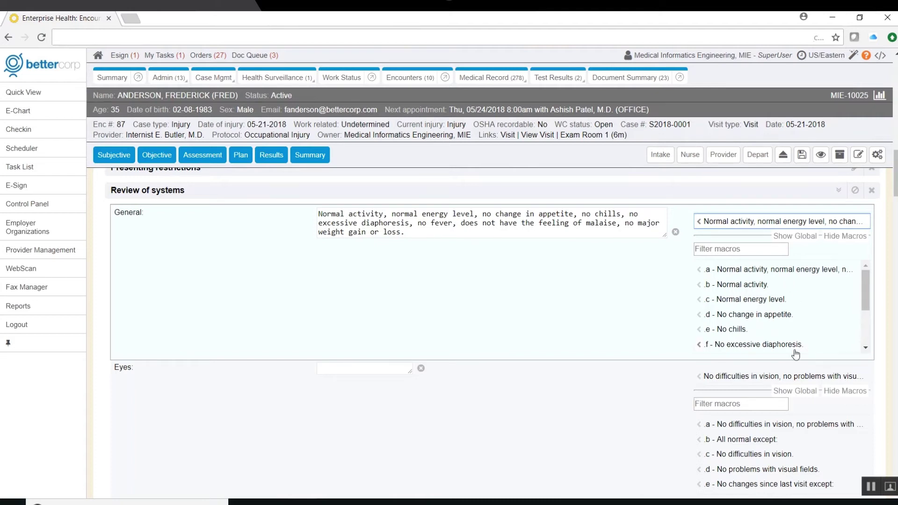
scroll(796, 353, down, 3)
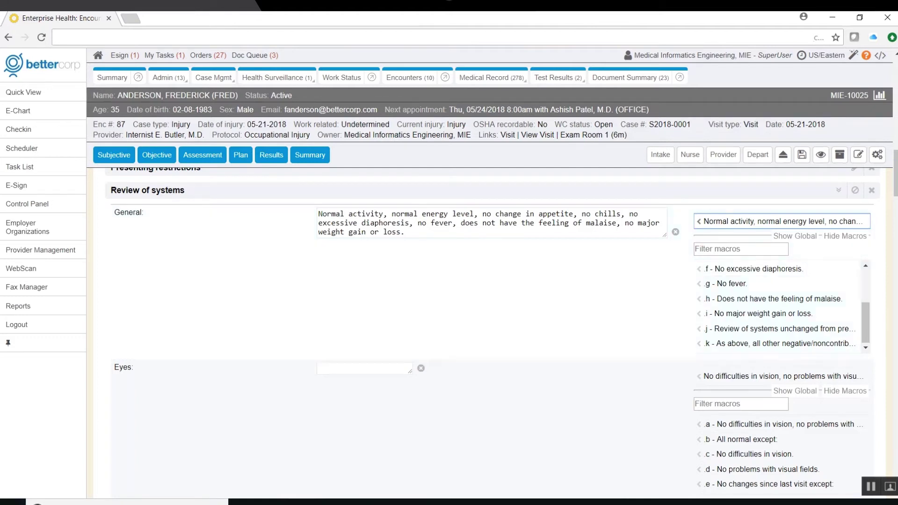
scroll(491, 304, down, 20)
scroll(491, 304, down, 6)
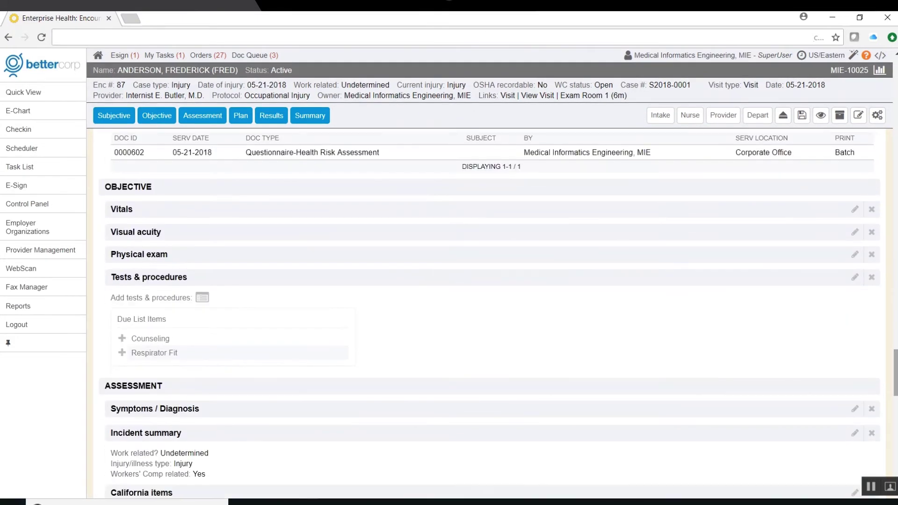
- Enter height 5'10" (70 in) and weight 160 lbs, dismissing the low-BMI alert along the way
click(226, 211)
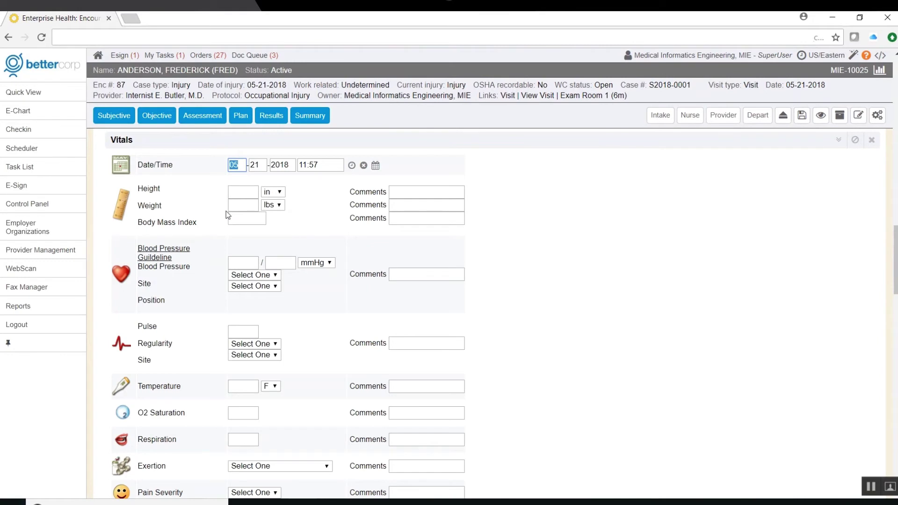
click(246, 192)
text(5'10)
key(Tab)
text(160)
key(Tab)
key(shift+Tab)
text(120)
key(Tab)
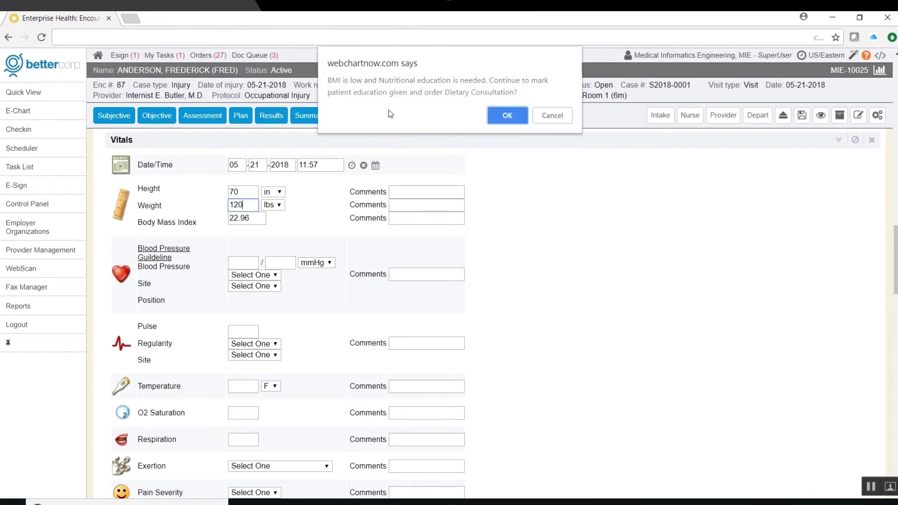
click(507, 115)
text(160)
- Enter the blood pressure with systolic 120, and a pulse of 65
click(239, 263)
text(120)
key(Tab)
text(7)
scroll(239, 261, down, 1)
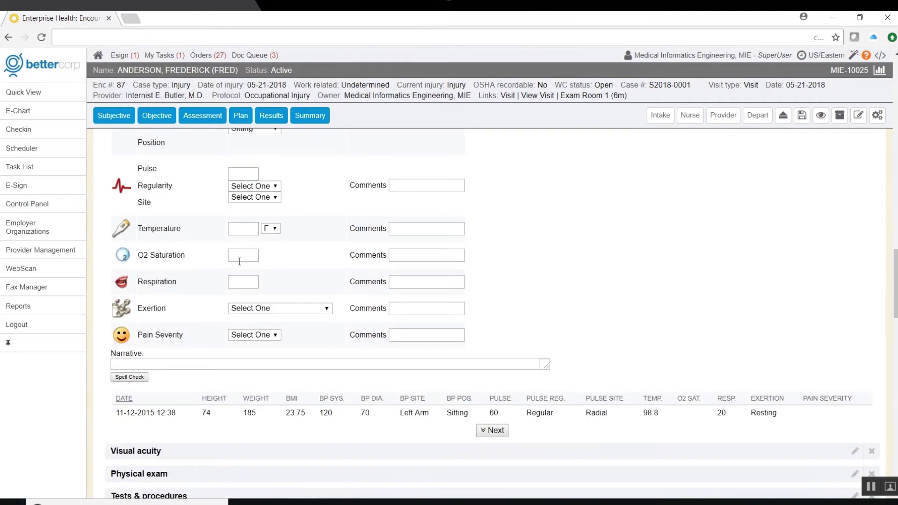
click(243, 174)
text(65)
key(Tab)
- Record temperature 98.6 F and respiration 20, then bring up Visual acuity
click(245, 229)
text(98.6)
key(Tab)
click(247, 282)
text(20)
key(Tab)
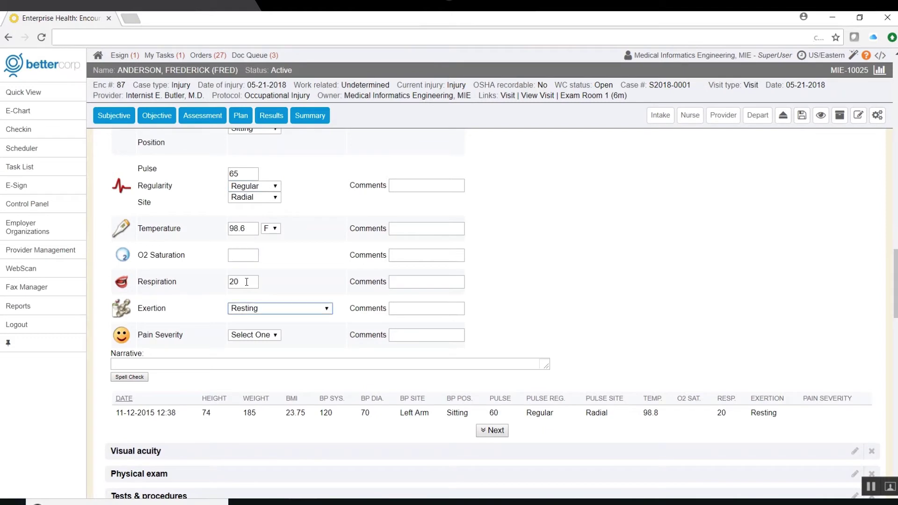
scroll(178, 226, down, 5)
click(178, 227)
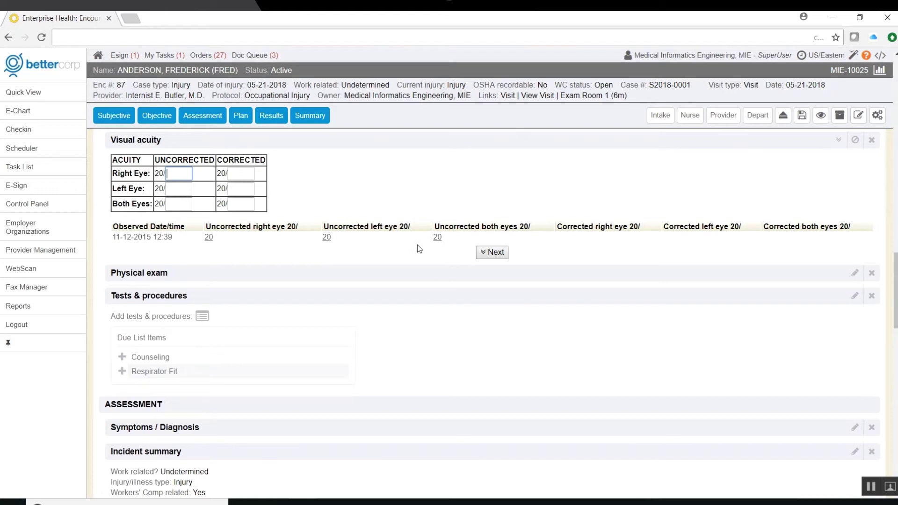
- Fill Physical exam General Appearance with 'Well developed, well nourished, in no acute distress.'
click(204, 274)
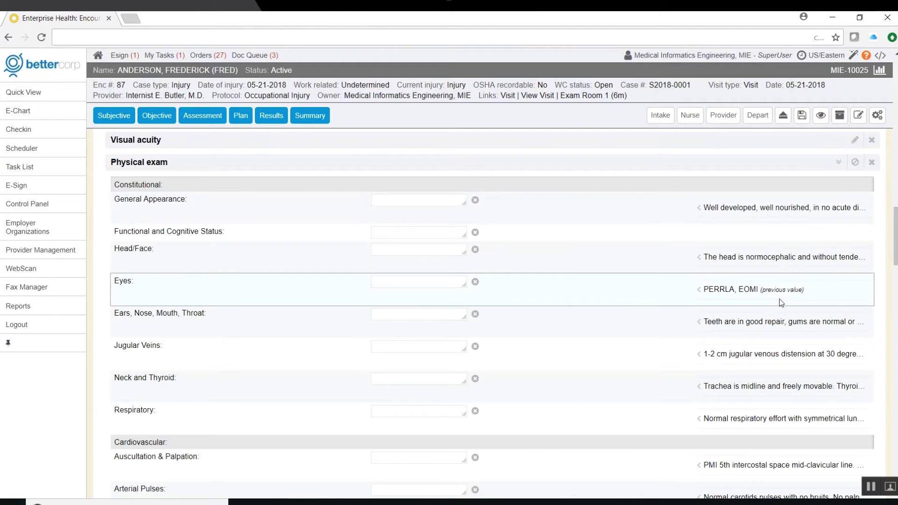
click(739, 207)
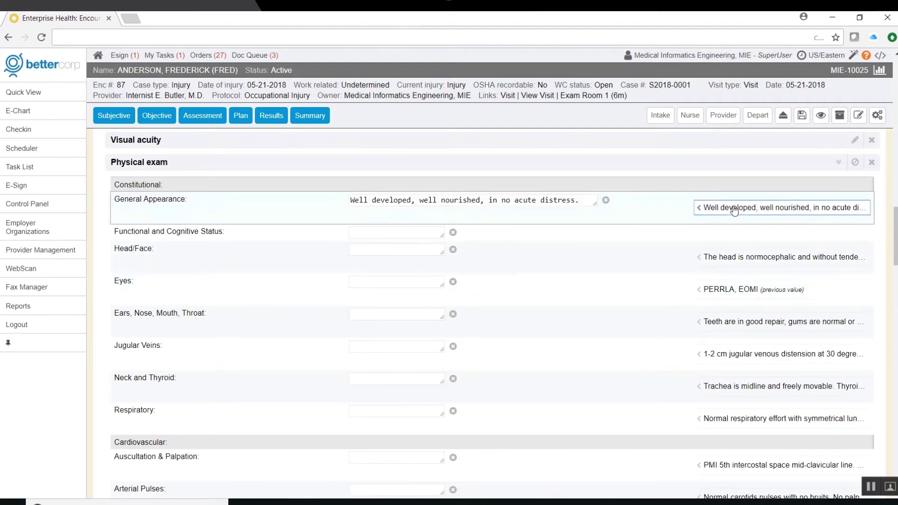
scroll(738, 208, down, 6)
scroll(492, 314, down, 10)
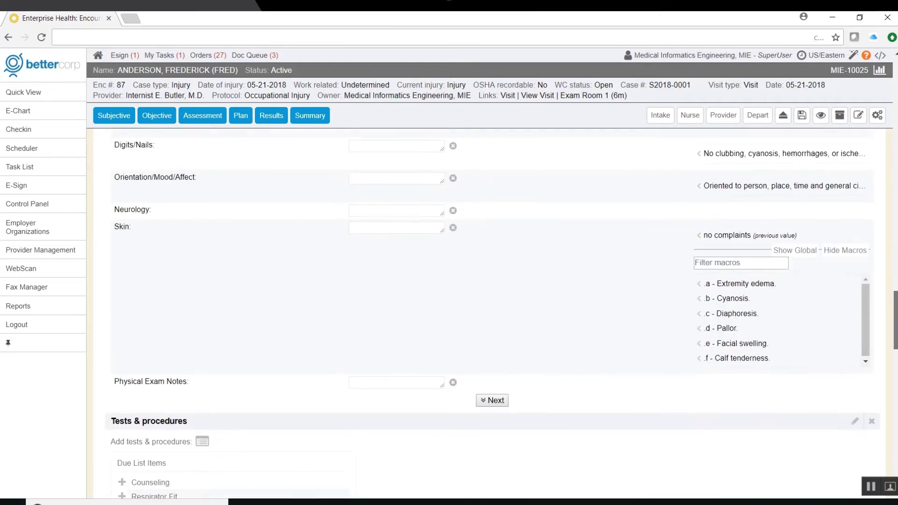
scroll(492, 317, down, 3)
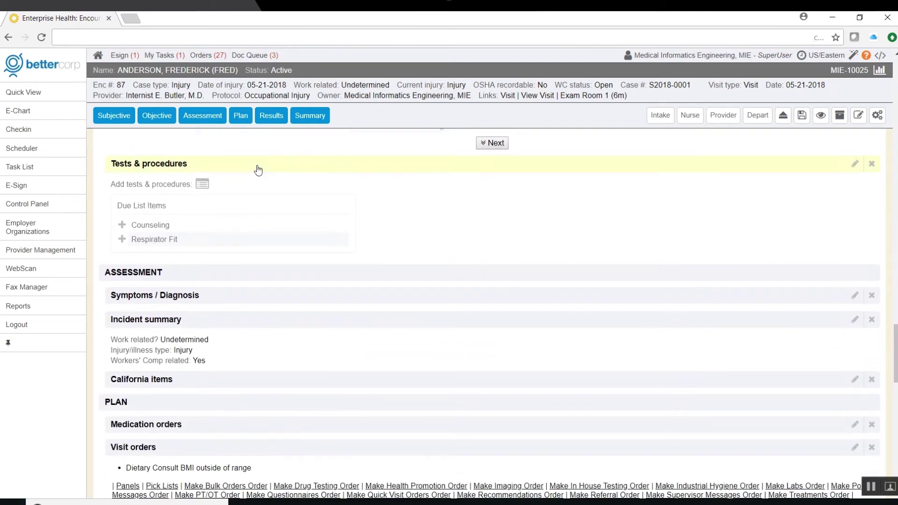
- Add Influenza Injection from the In House Testing list to Tests & procedures and view its details
click(257, 166)
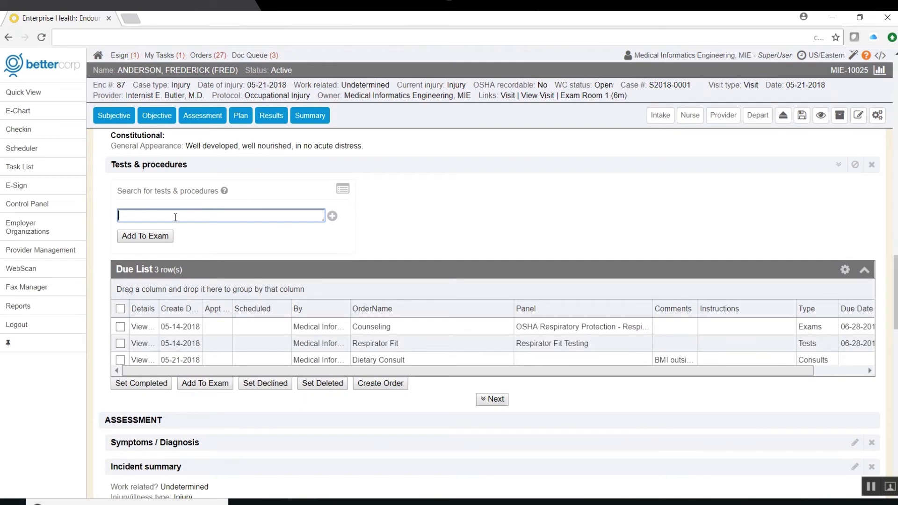
text(Urina)
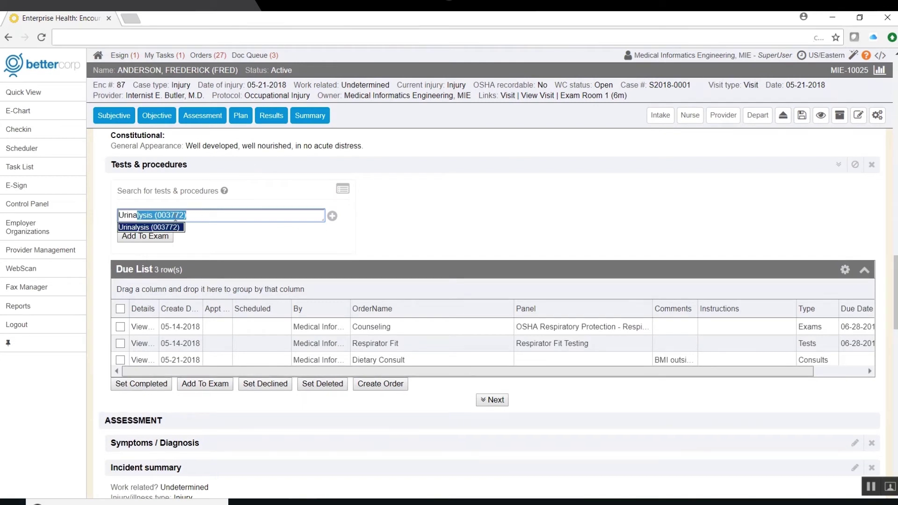
key(BackSpace)
key(BackSpace)
key(BackSpace)
key(BackSpace)
key(BackSpace)
key(BackSpace)
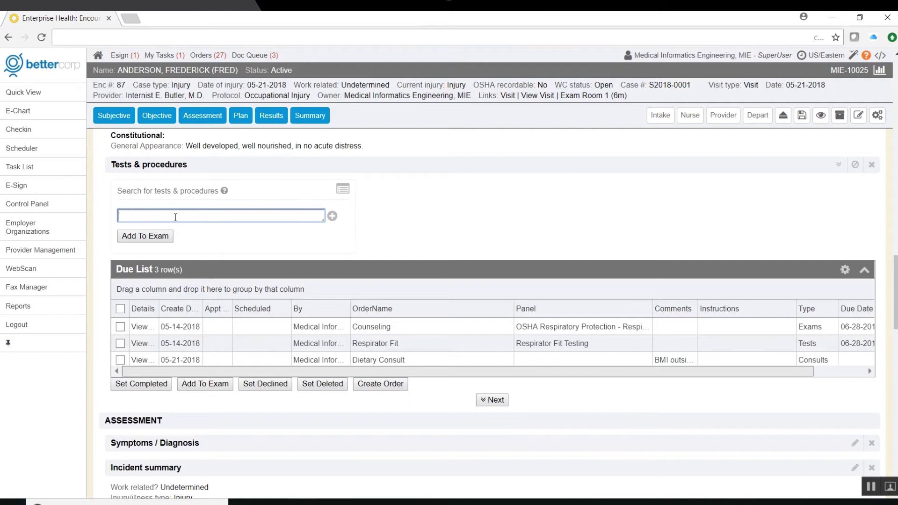
click(344, 189)
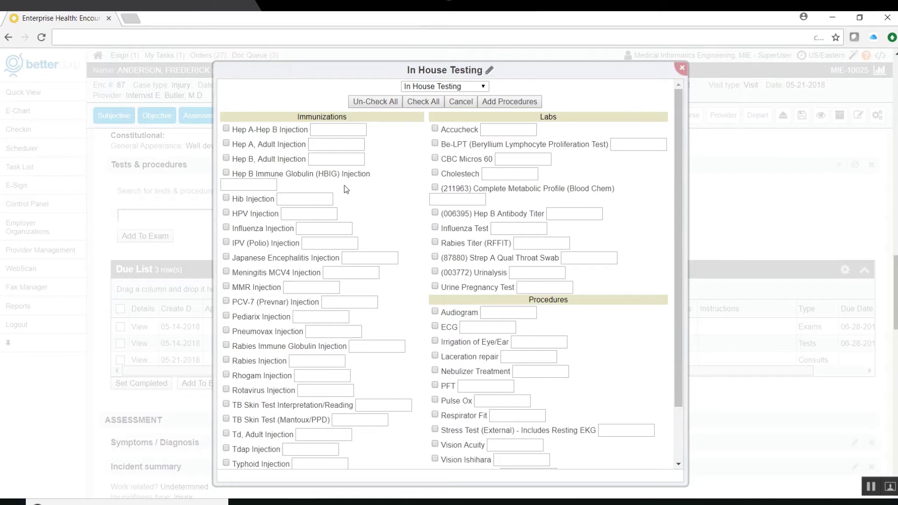
click(225, 227)
click(509, 103)
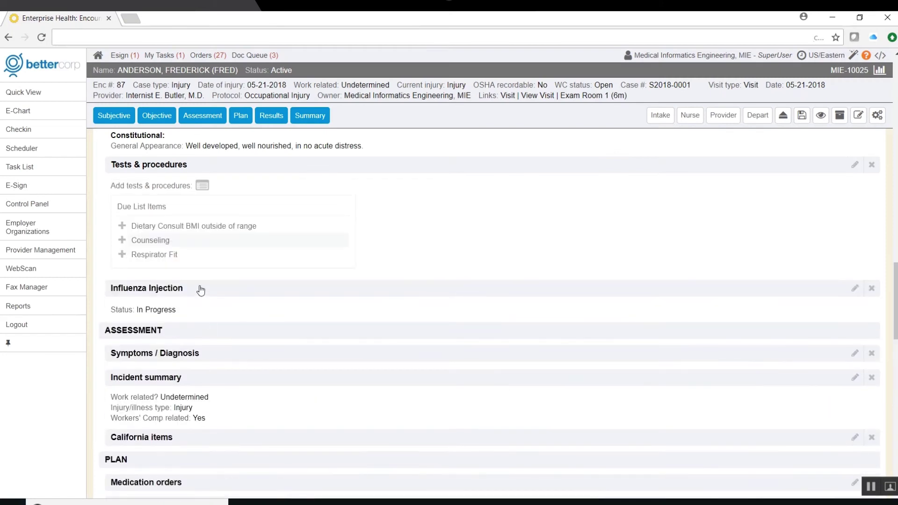
click(200, 290)
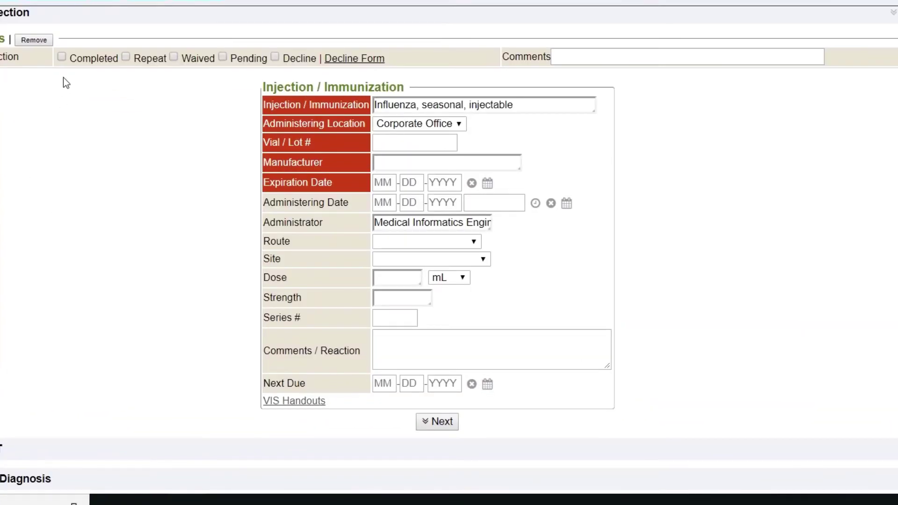
- Mark the injection completed with lot 56421, GlaxoSmithKline, expiration 12-31-2018, administered now
click(61, 56)
click(418, 142)
text(56421)
key(Tab)
text(gla)
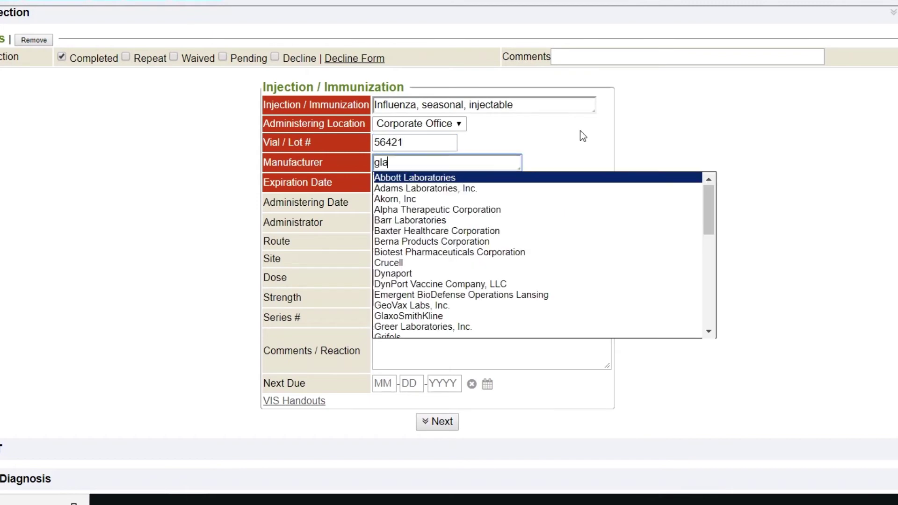
key(Tab)
text(12312018)
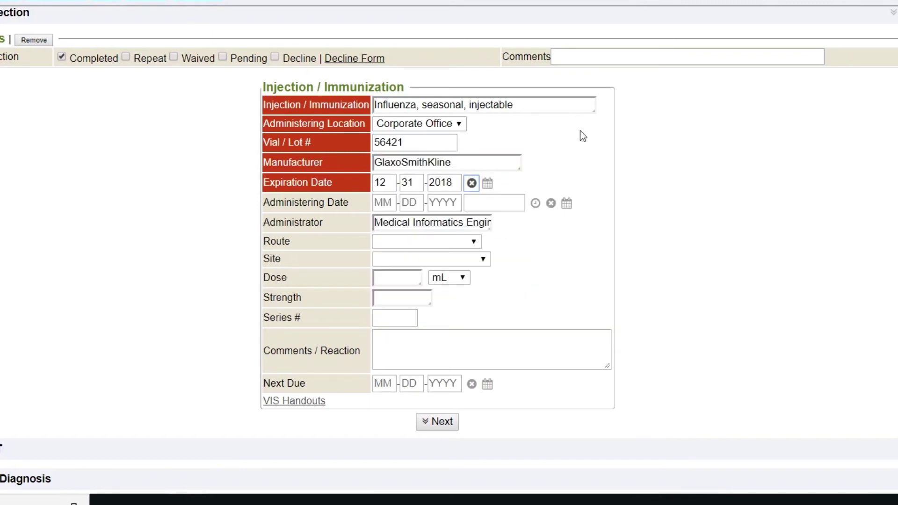
click(535, 203)
- Set route IM, site Right Arm, dose 0.5 mL and strength 1000
click(427, 241)
click(395, 45)
click(397, 259)
click(397, 124)
key(Tab)
text(0.5)
key(Tab)
text(1000)
key(Tab)
- Attach the seasonal injectable influenza VIS handout
scroll(526, 273, down, 5)
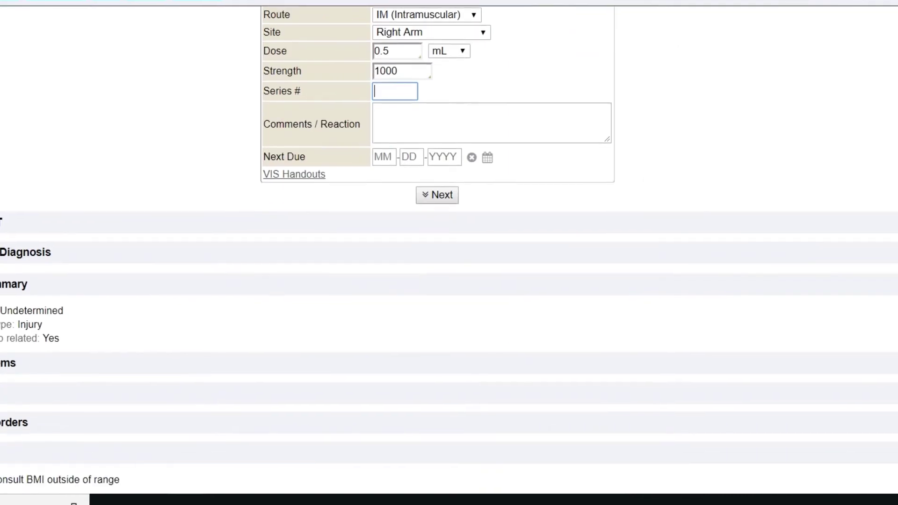
click(295, 170)
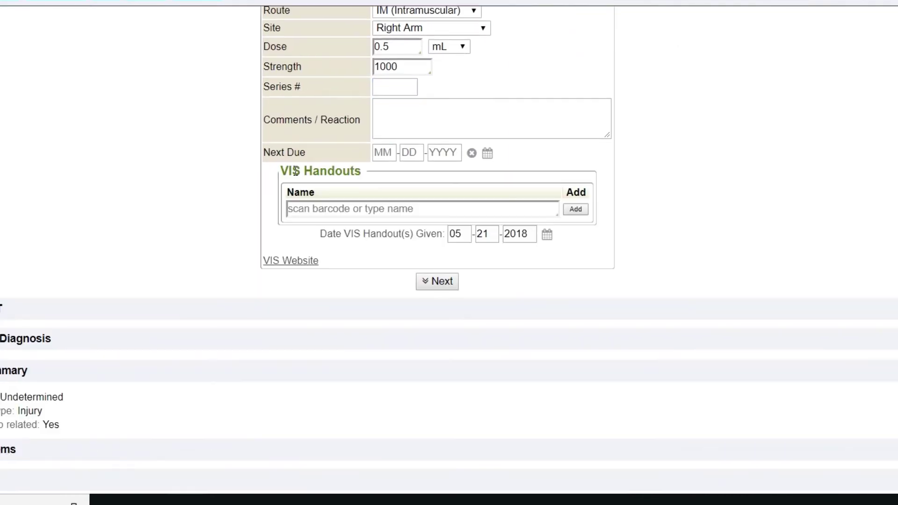
click(308, 207)
text(influ)
key(Down)
key(Down)
key(Down)
key(Down)
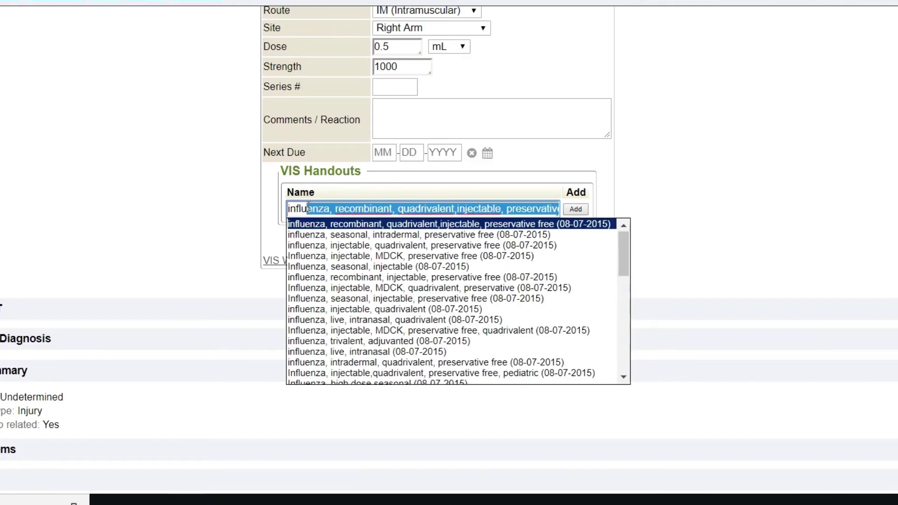
key(Down)
key(Return)
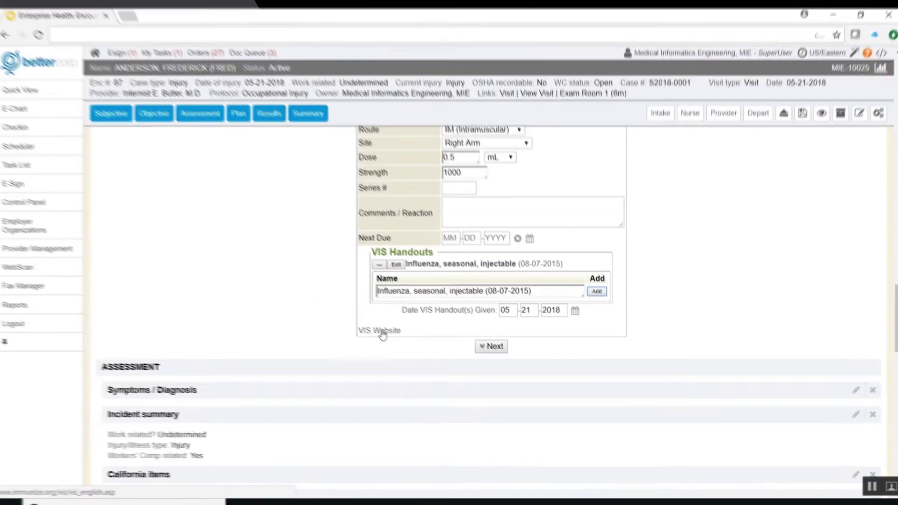
- Review the IAC VIS website, close it, and expand the Symptoms / Diagnosis section
click(294, 274)
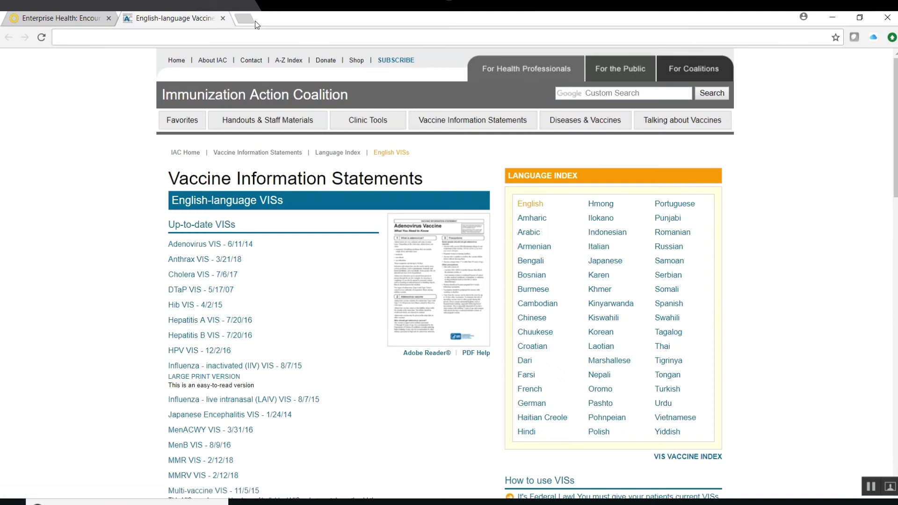
click(223, 19)
click(276, 393)
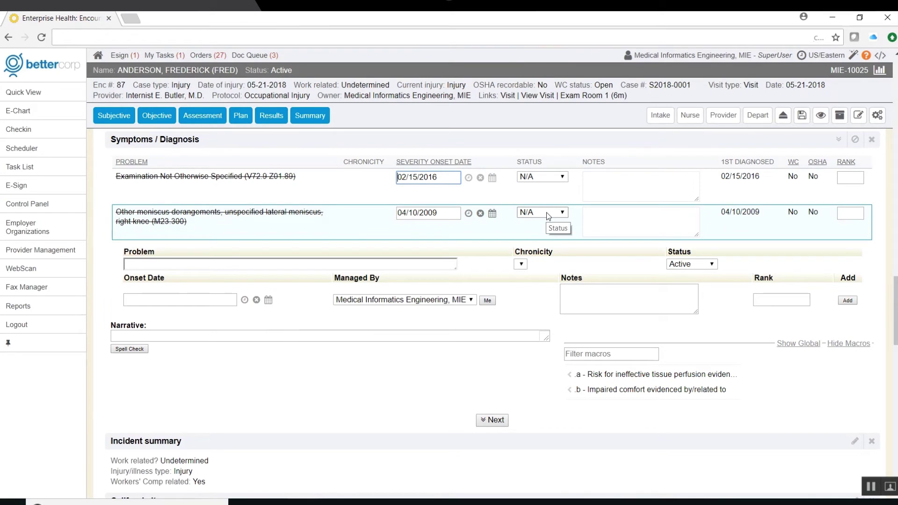
- Add Ankle sprain (845.00) as a new problem with Acute chronicity and onset date now
click(548, 214)
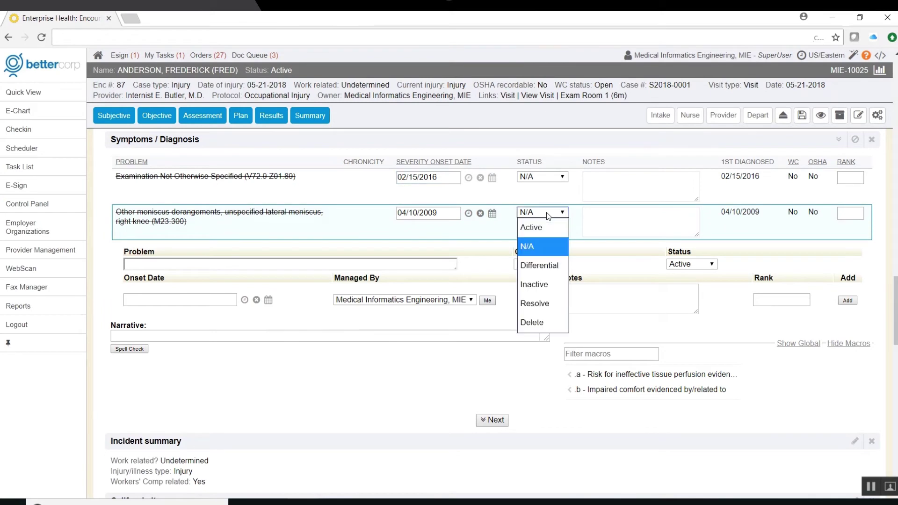
click(192, 265)
text(ankle spr)
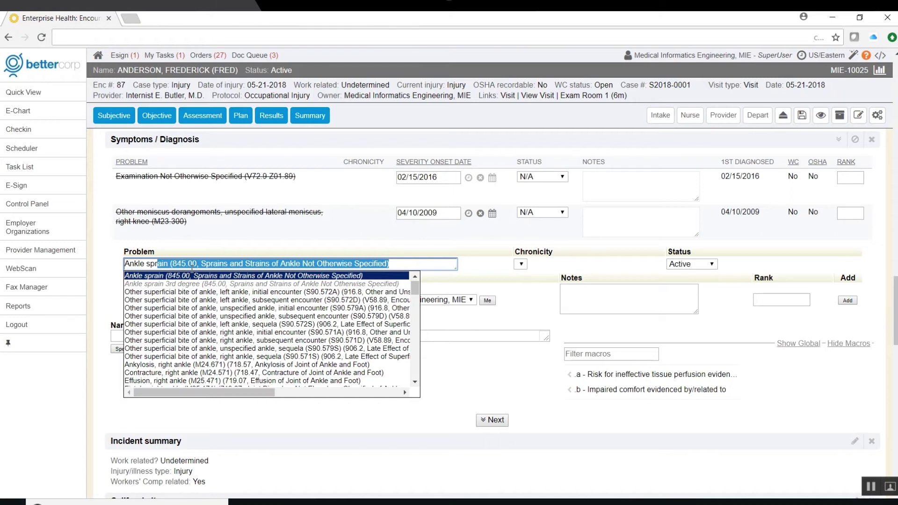
key(Tab)
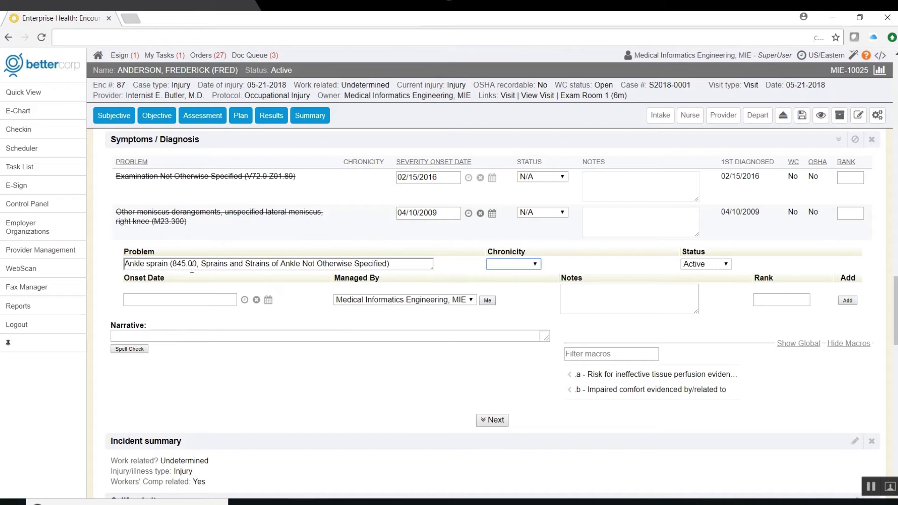
click(507, 265)
click(505, 302)
click(244, 300)
- In California items, answer No to usual work, modified work from today, regular return 05-28-2018
scroll(415, 377, down, 4)
scroll(395, 363, down, 2)
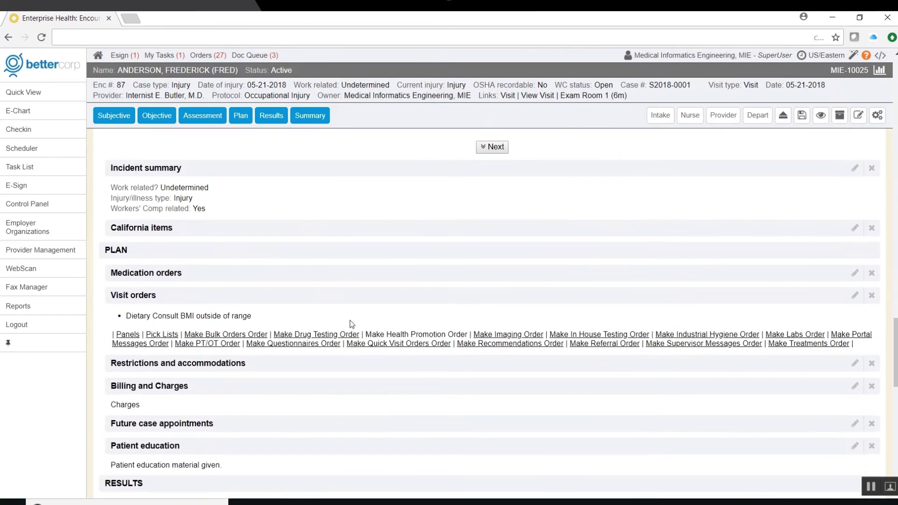
scroll(247, 167, down, 2)
scroll(247, 168, up, 2)
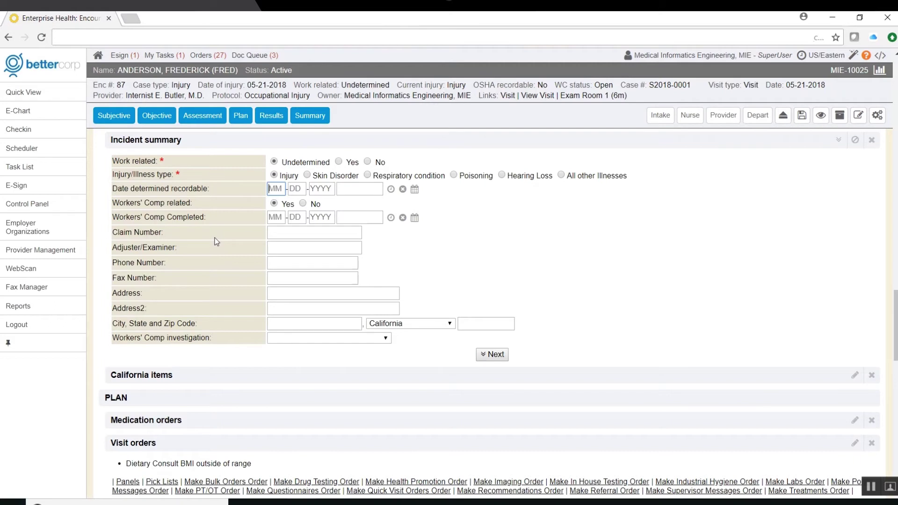
click(266, 374)
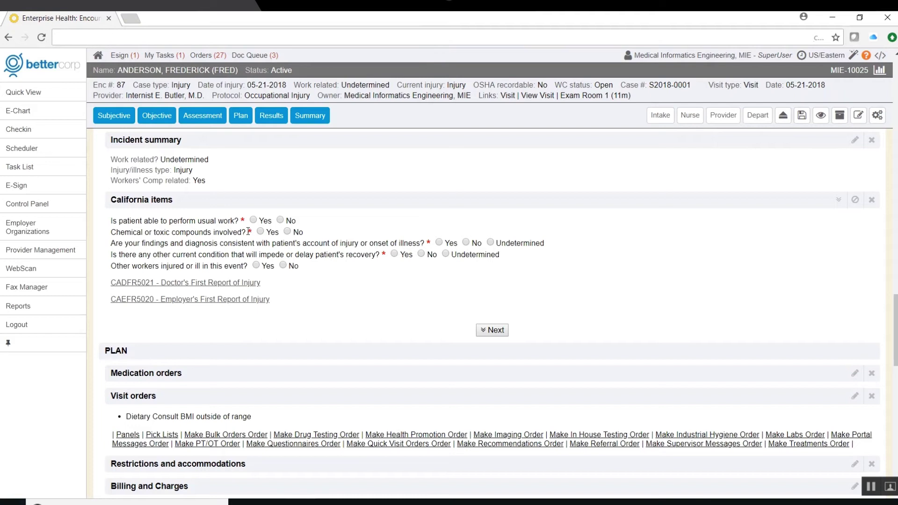
click(279, 219)
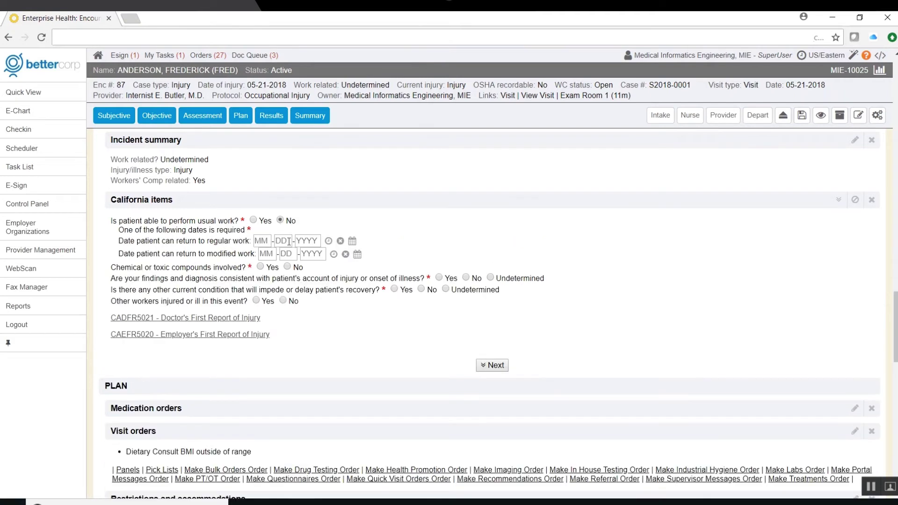
click(333, 254)
click(352, 240)
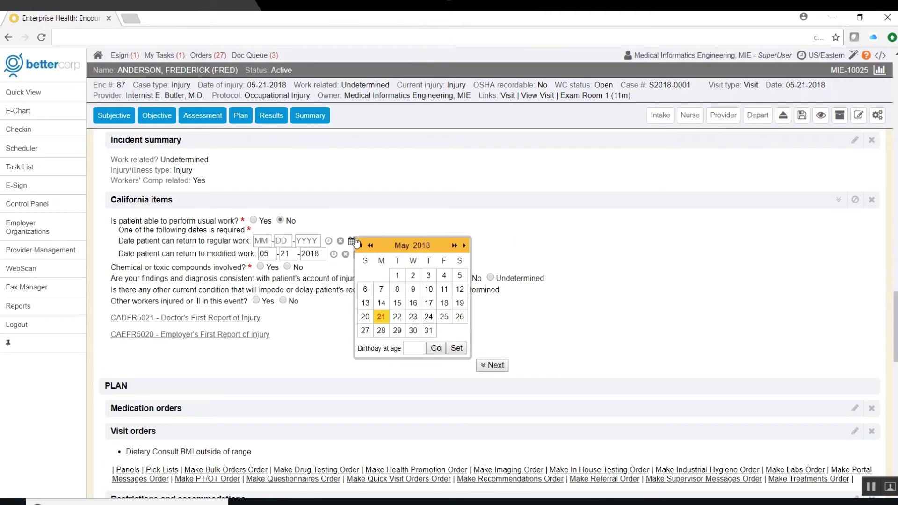
click(381, 330)
- Answer no toxic compounds, findings consistent, no delaying condition, and generate the Doctor's First Report
click(287, 266)
click(438, 278)
click(421, 289)
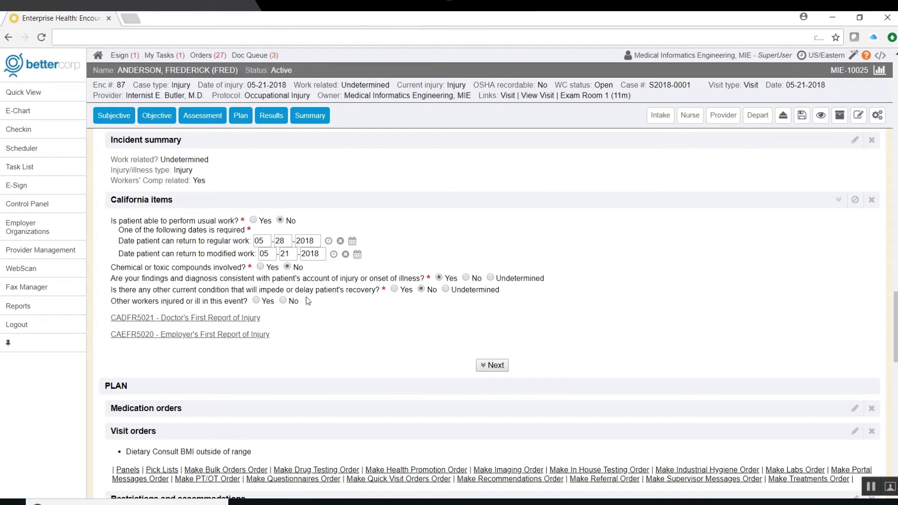
click(192, 320)
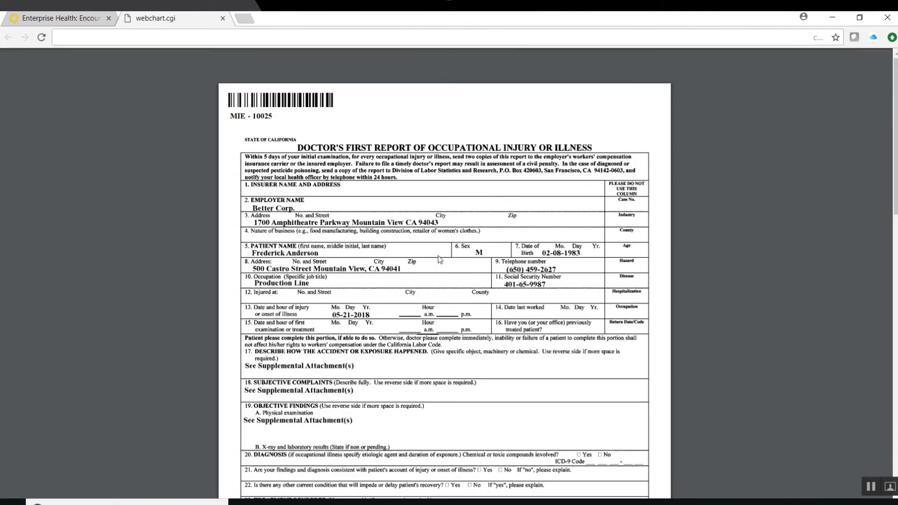
- Close the Doctor's First Report with Ctrl+W to return to the encounter
key(ctrl+w)
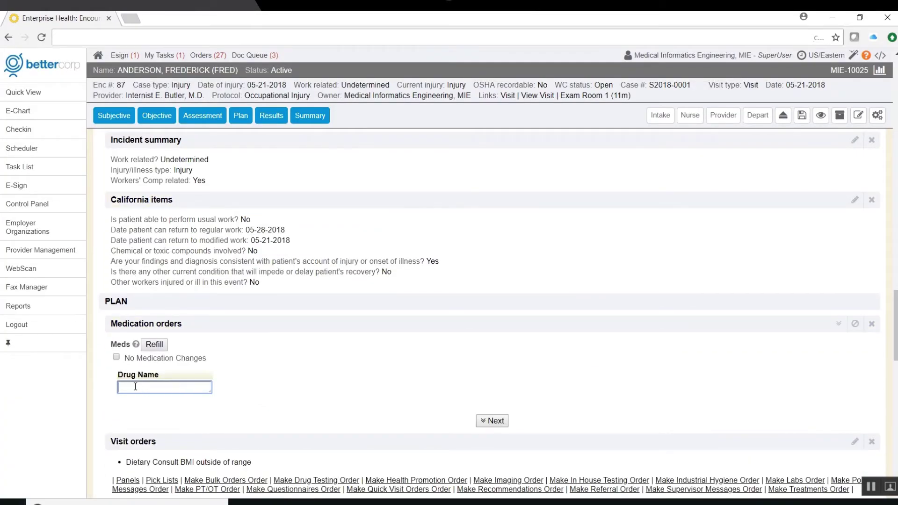
- Start a naproxen sodium tablet 220mg order and review its drug guide monograph
text(naproxen sodium)
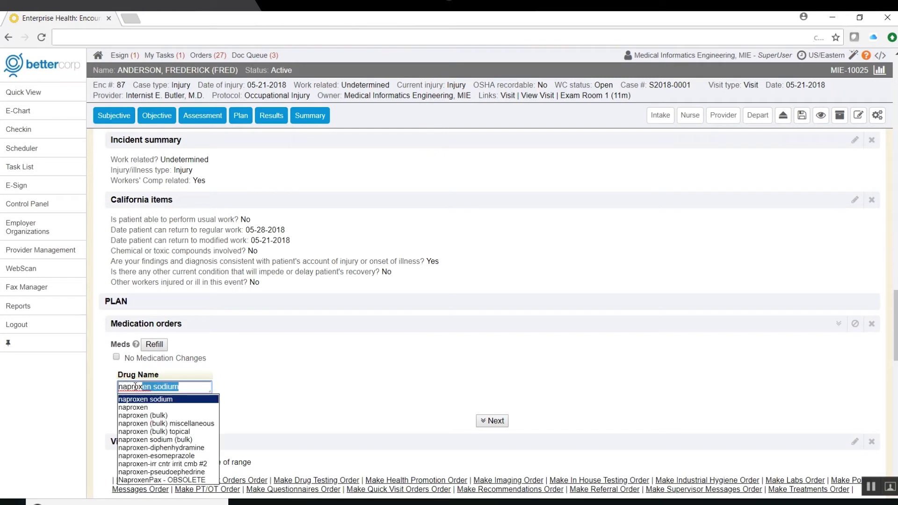
key(Return)
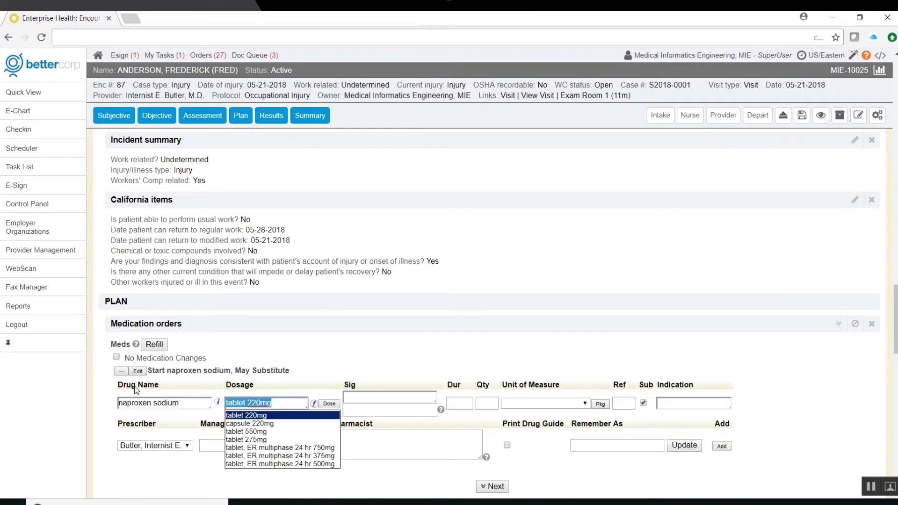
key(Return)
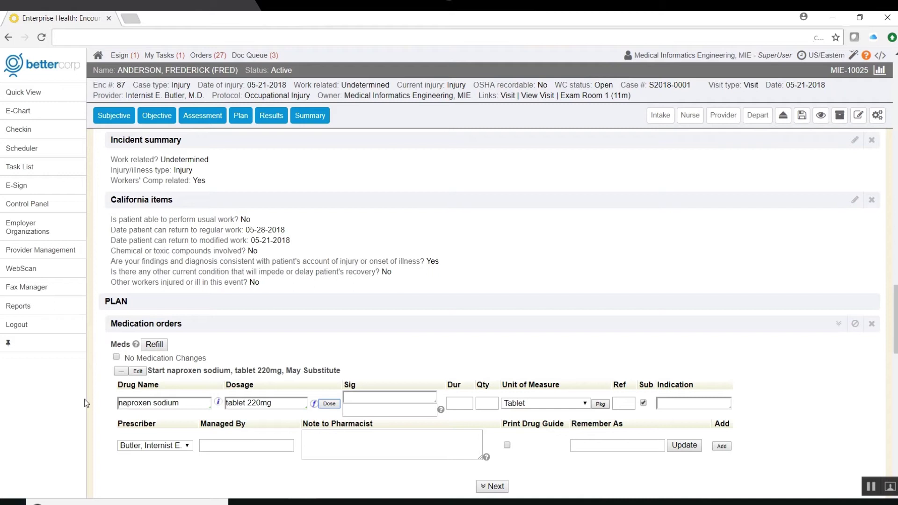
click(219, 403)
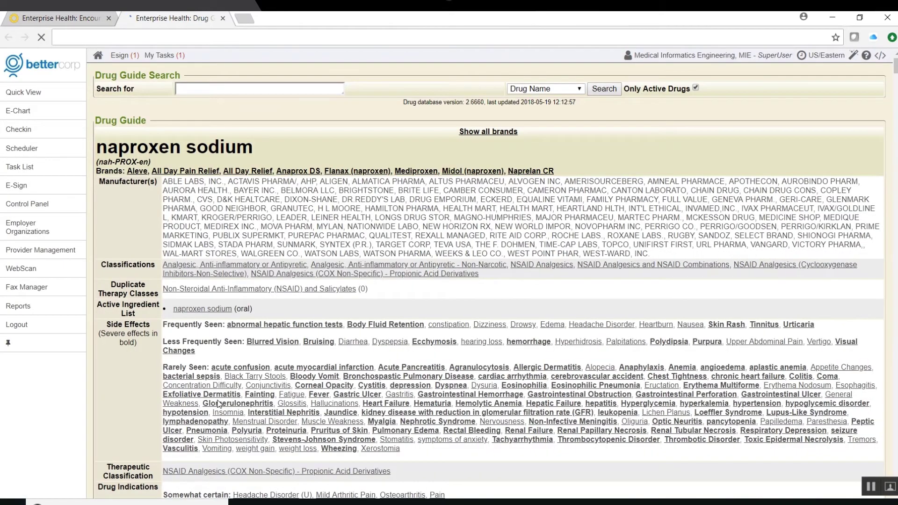
scroll(490, 280, down, 5)
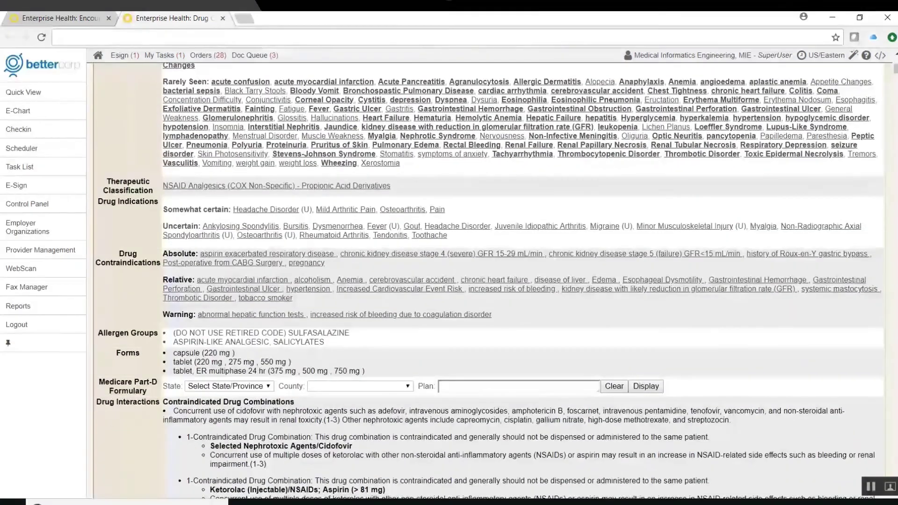
scroll(490, 281, down, 4)
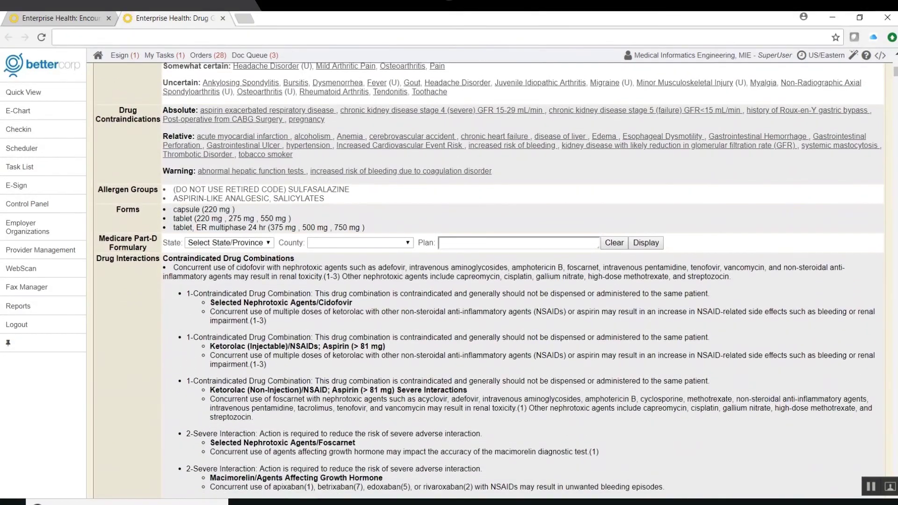
scroll(528, 280, down, 20)
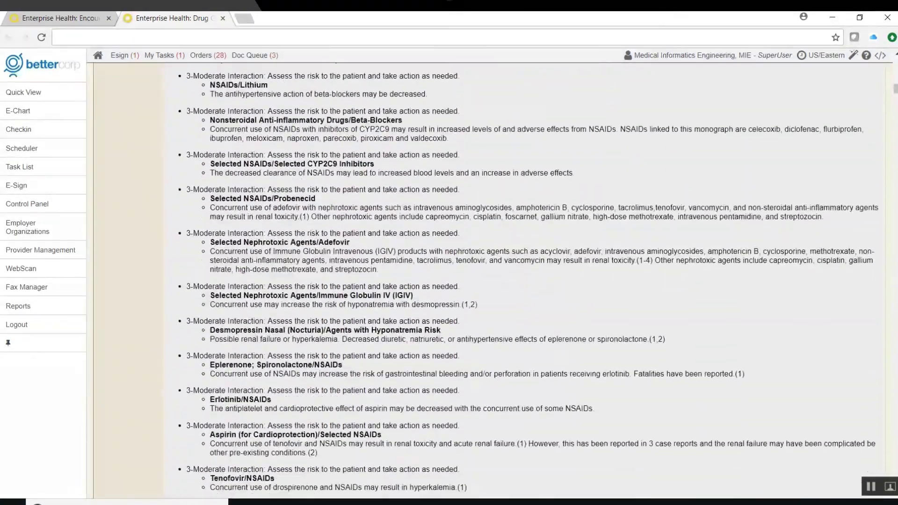
scroll(489, 280, down, 6)
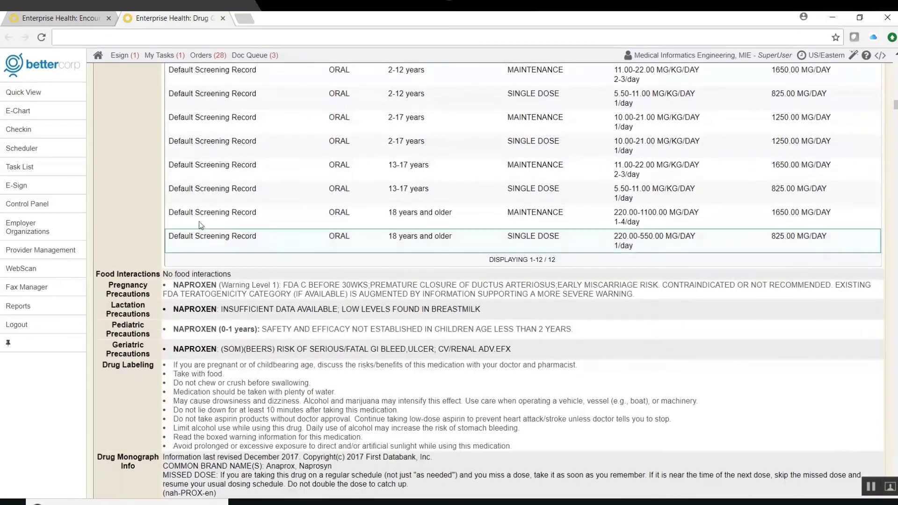
click(223, 19)
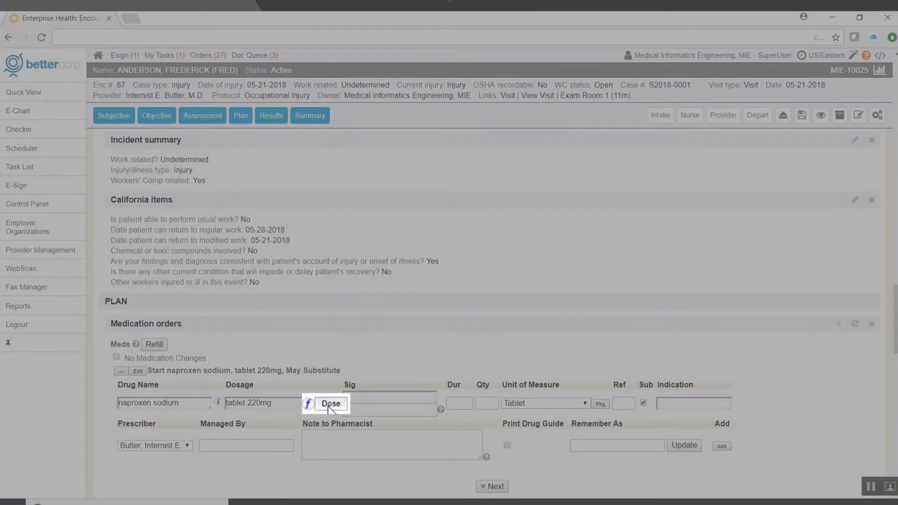
- Set the naproxen sig to 2 tablets up to twice daily for 3 days
click(333, 405)
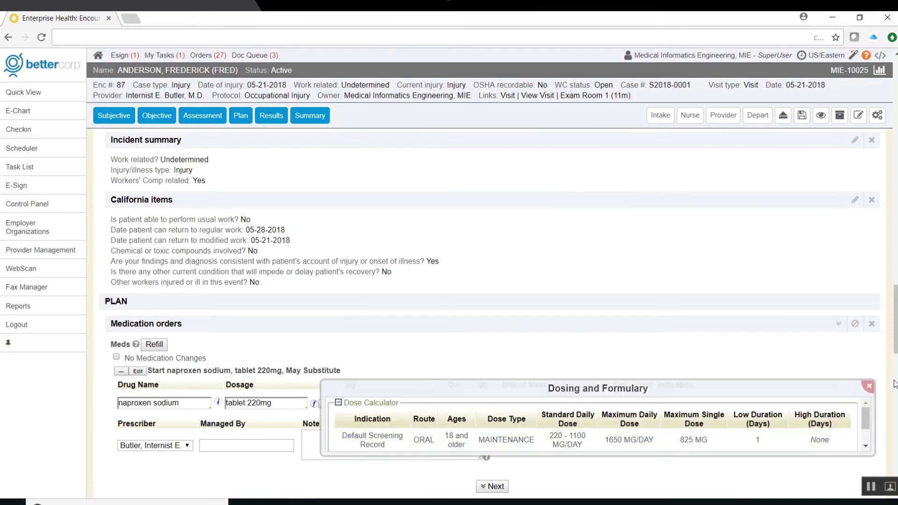
click(868, 386)
click(411, 398)
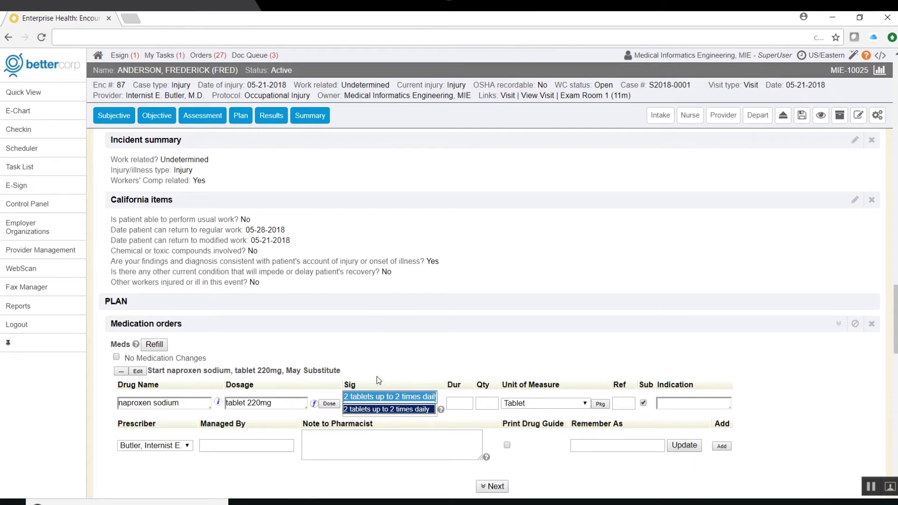
key(Return)
key(Tab)
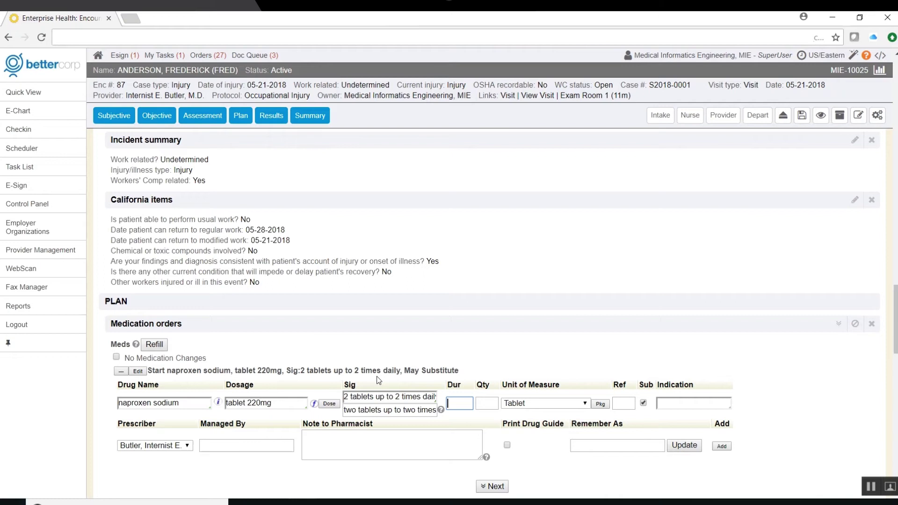
text(3d)
key(Tab)
- Give the order 0 refills, leave the indication blank, and add it with quantity 12
click(627, 401)
text(0)
key(Tab)
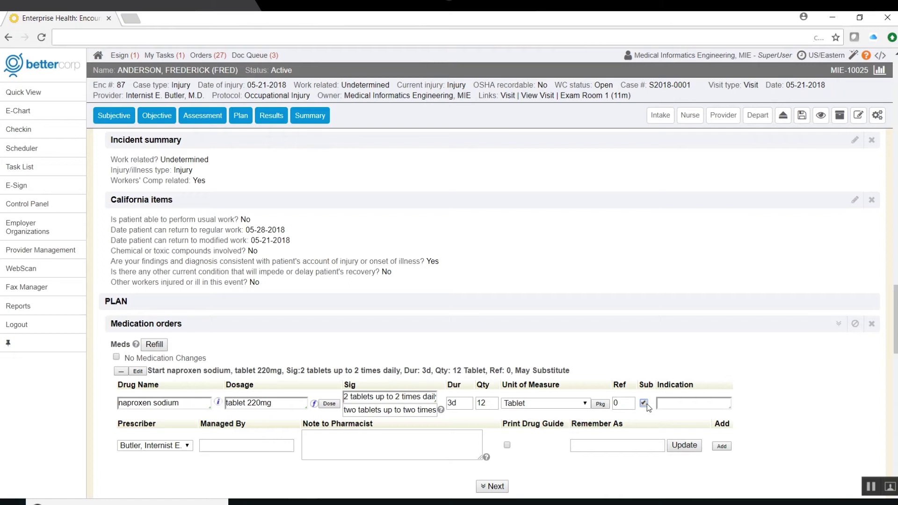
click(670, 403)
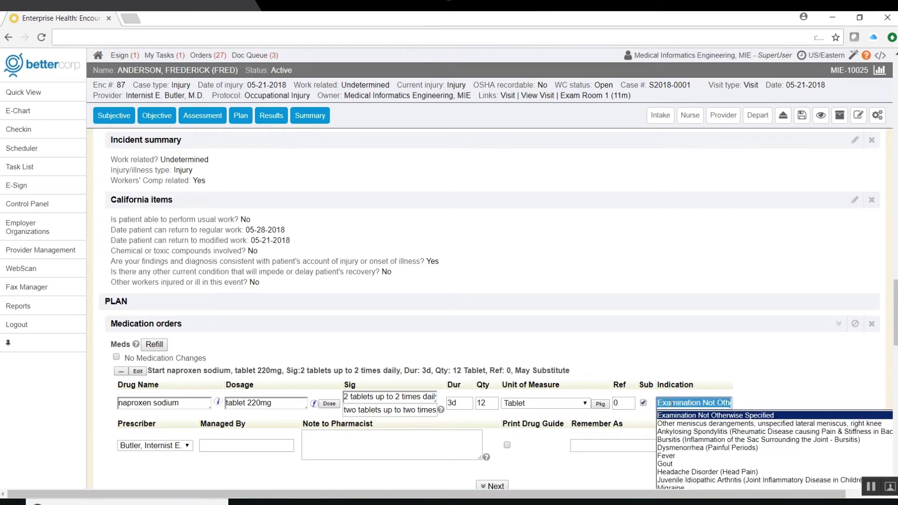
key(Escape)
click(314, 444)
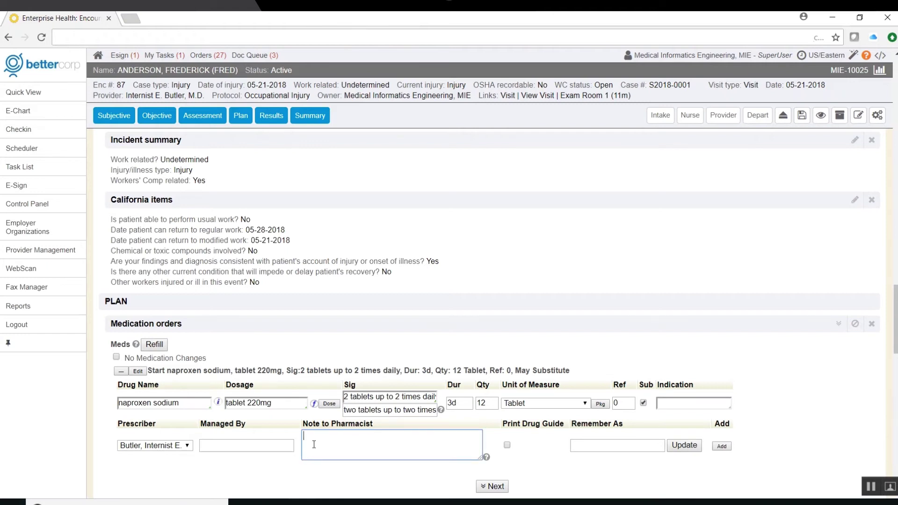
click(721, 446)
scroll(329, 163, down, 6)
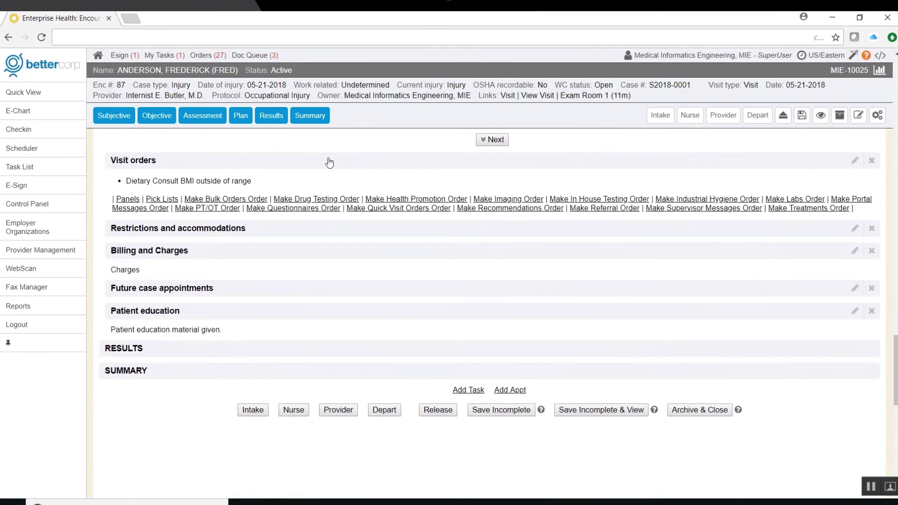
- Start a new imaging order for a right ankle x-ray and set its ordering provider
click(330, 161)
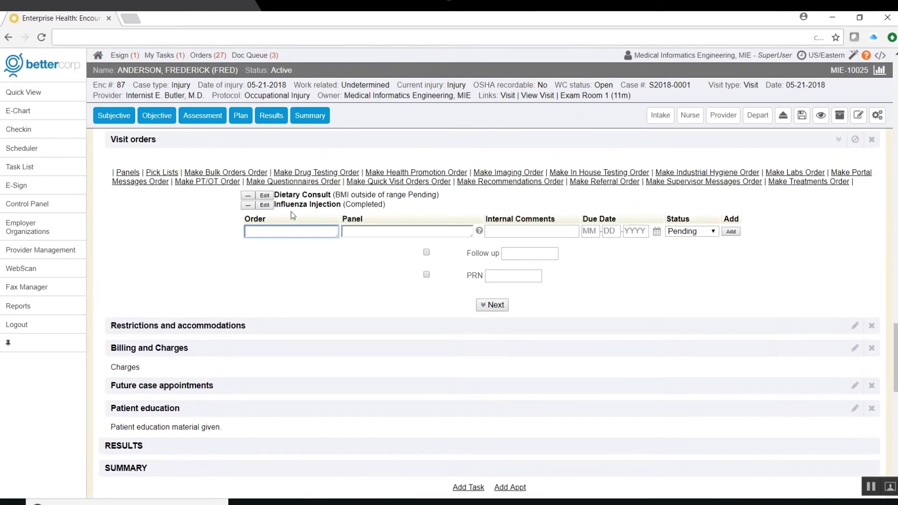
text(Ankl)
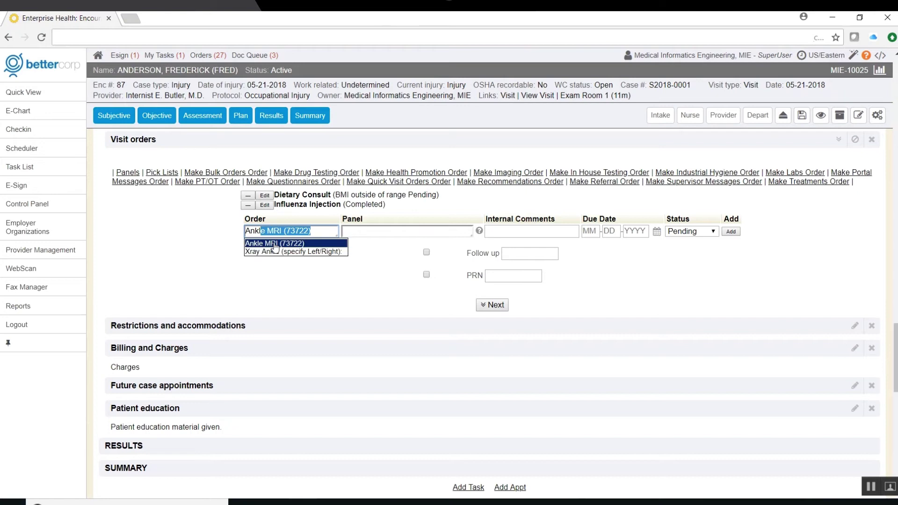
key(BackSpace)
key(BackSpace)
key(BackSpace)
key(BackSpace)
key(BackSpace)
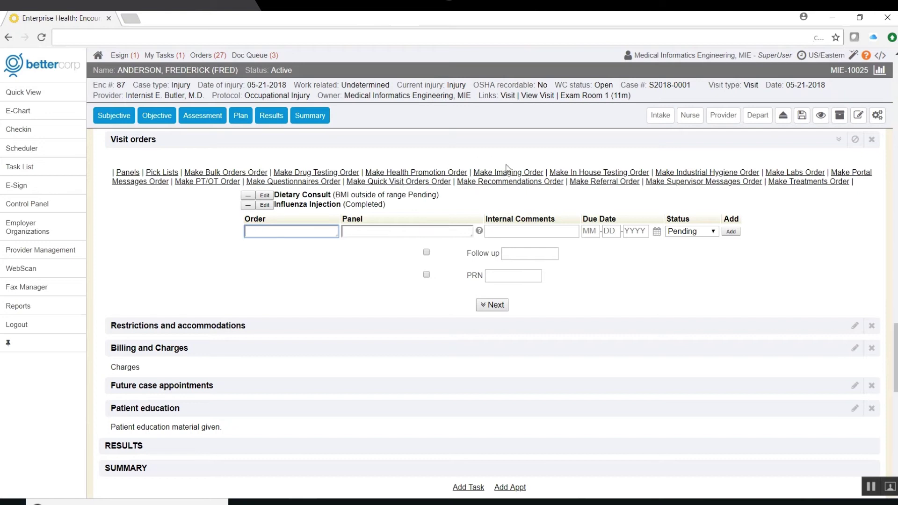
click(509, 173)
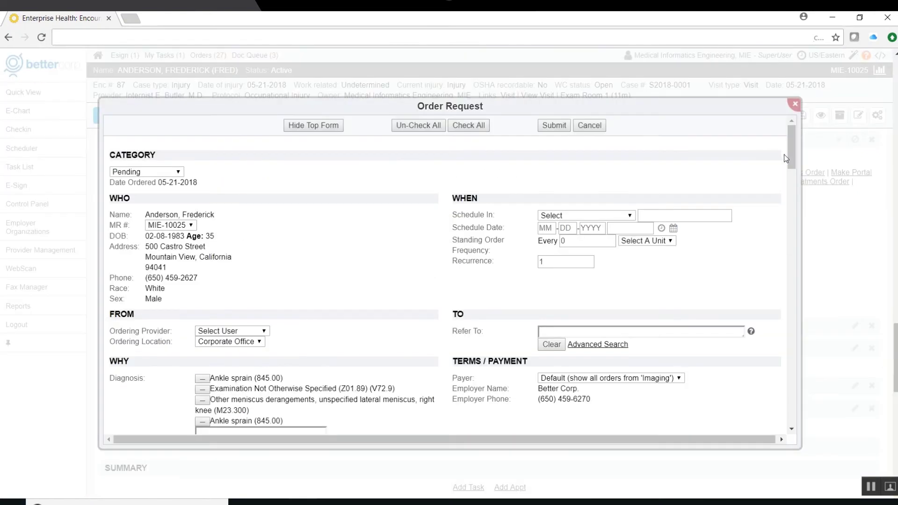
drag(792, 140, 792, 306)
click(463, 233)
click(627, 234)
text(Right)
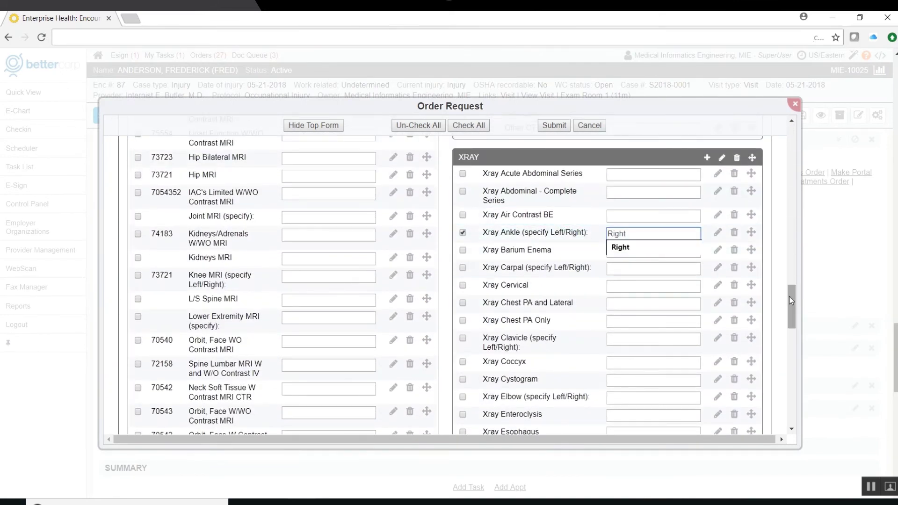
drag(792, 306, 791, 145)
click(239, 332)
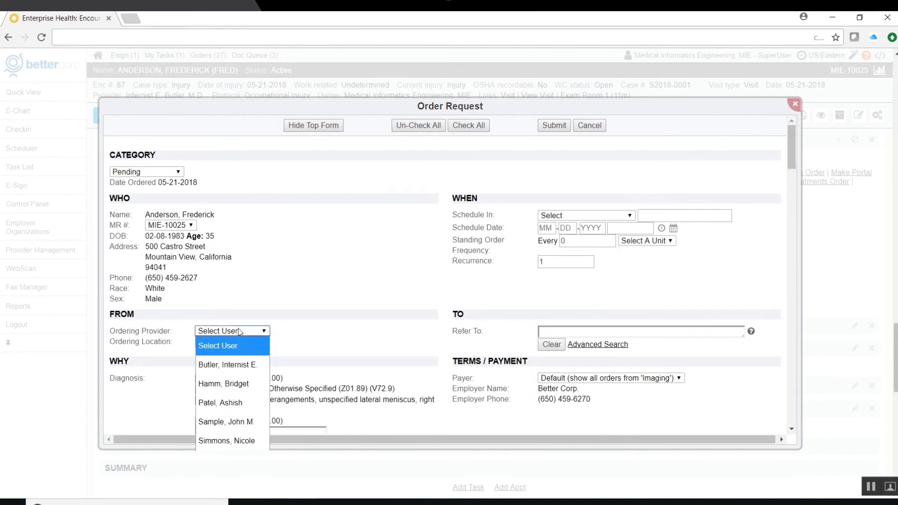
click(227, 363)
- Refer the ankle x-ray to Enterprise Orthopedics via Advanced Search and submit the order
text(Enter)
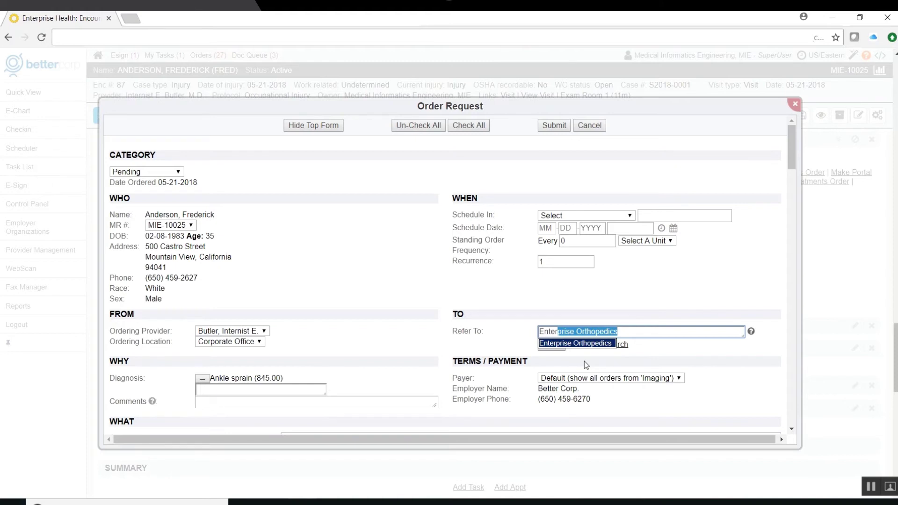
key(BackSpace)
key(BackSpace)
key(BackSpace)
key(BackSpace)
key(BackSpace)
key(BackSpace)
text(enter)
key(BackSpace)
key(BackSpace)
key(BackSpace)
key(BackSpace)
key(BackSpace)
key(BackSpace)
click(591, 346)
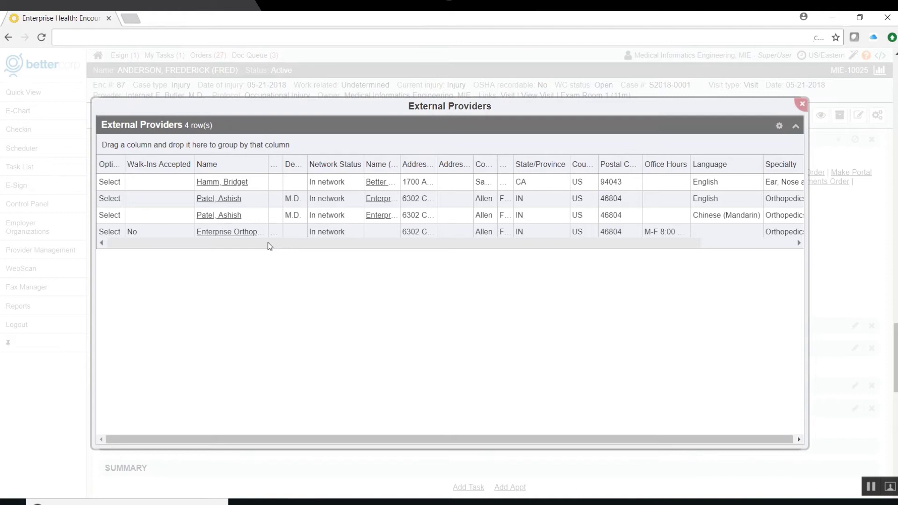
click(107, 232)
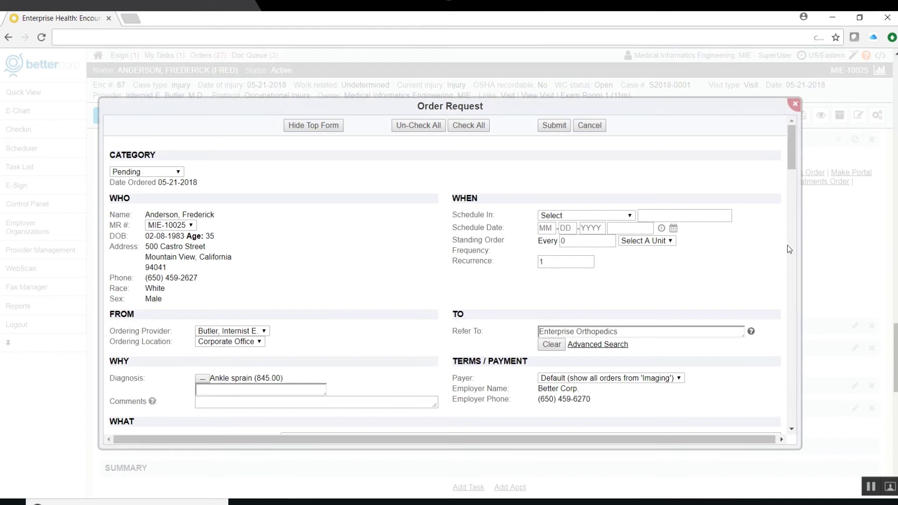
click(553, 125)
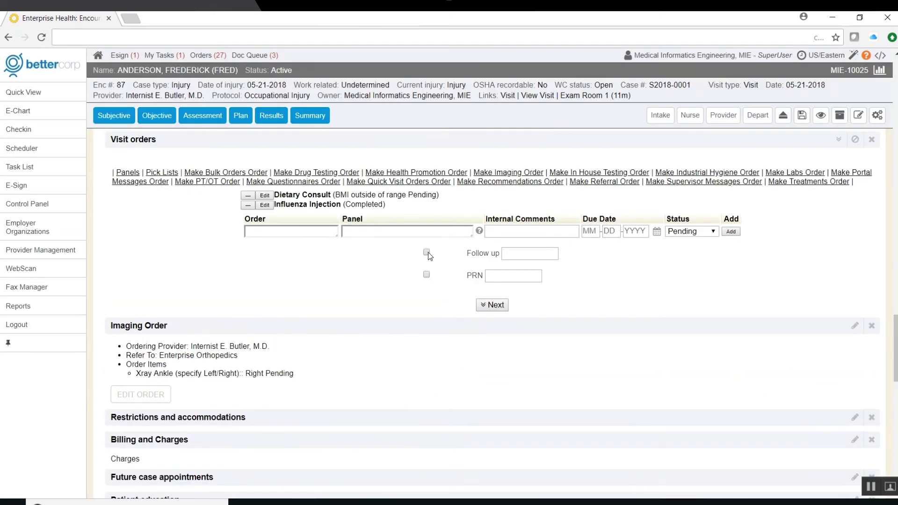
- Add a 1 week follow-up to the visit orders and save them
click(426, 252)
text(1 week)
key(Return)
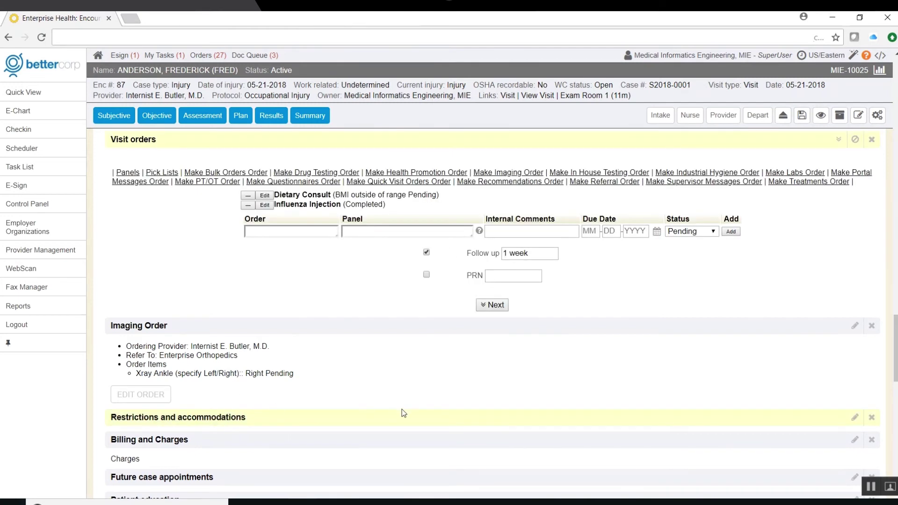
scroll(403, 412, down, 3)
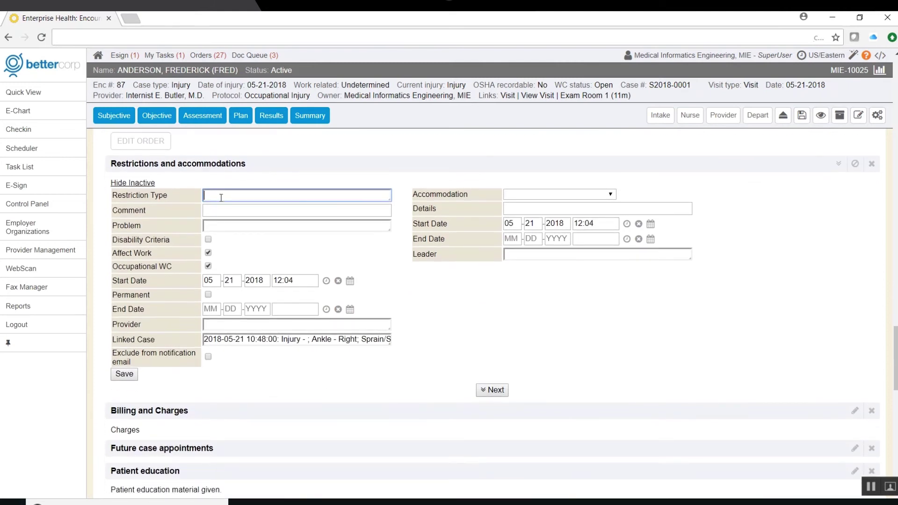
- Add a Driving/Operating Machinery restriction with comment 'No driving company vehicles' for Ankle sprain
text(Driving/Operating Machinery)
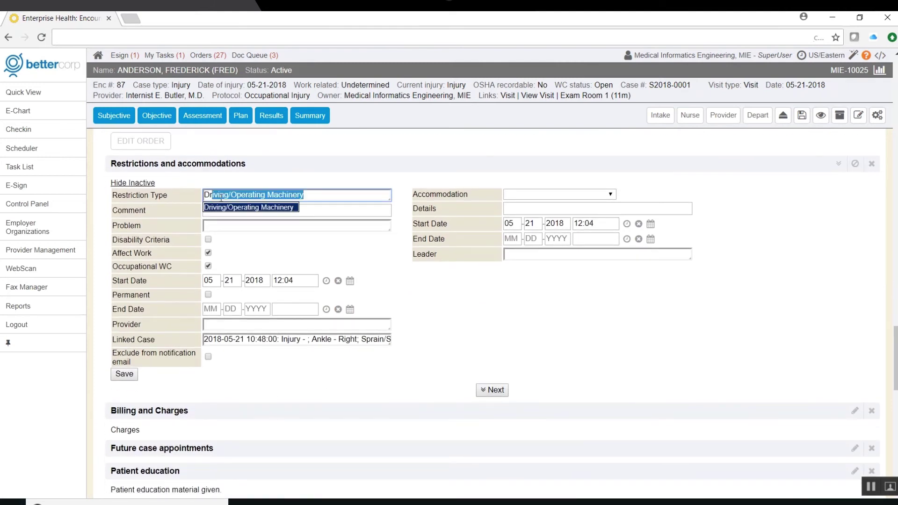
click(229, 208)
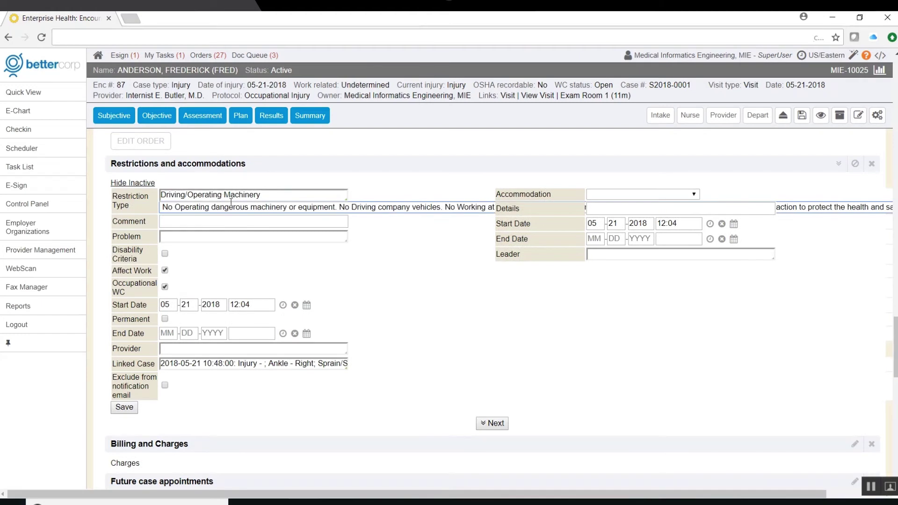
click(240, 209)
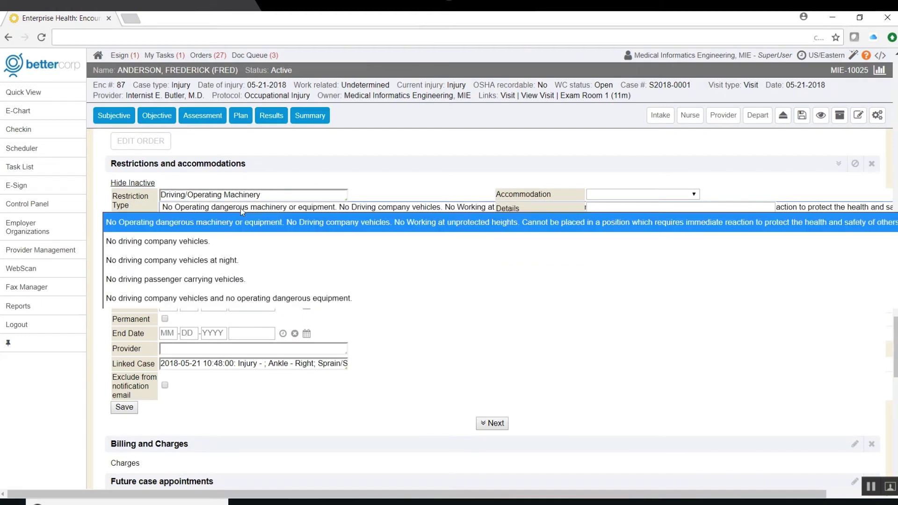
click(193, 241)
click(173, 223)
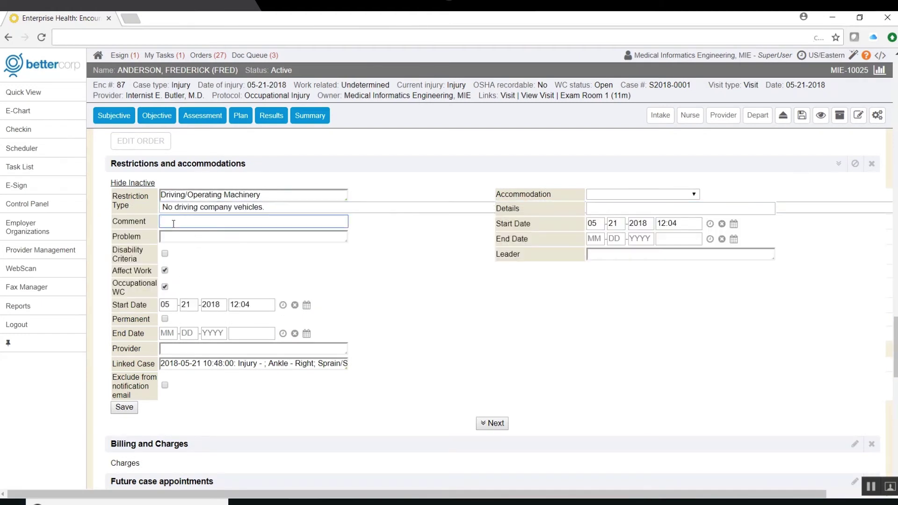
click(183, 237)
text(Ankle sprain)
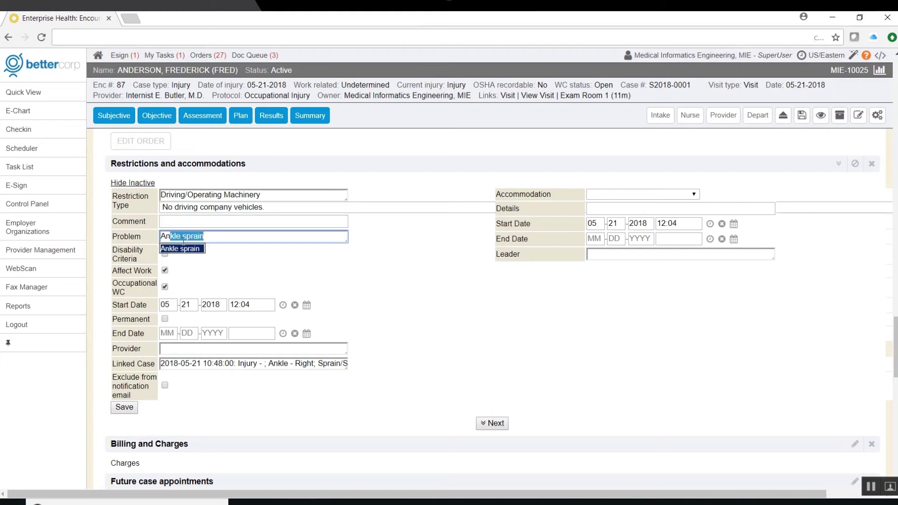
key(Tab)
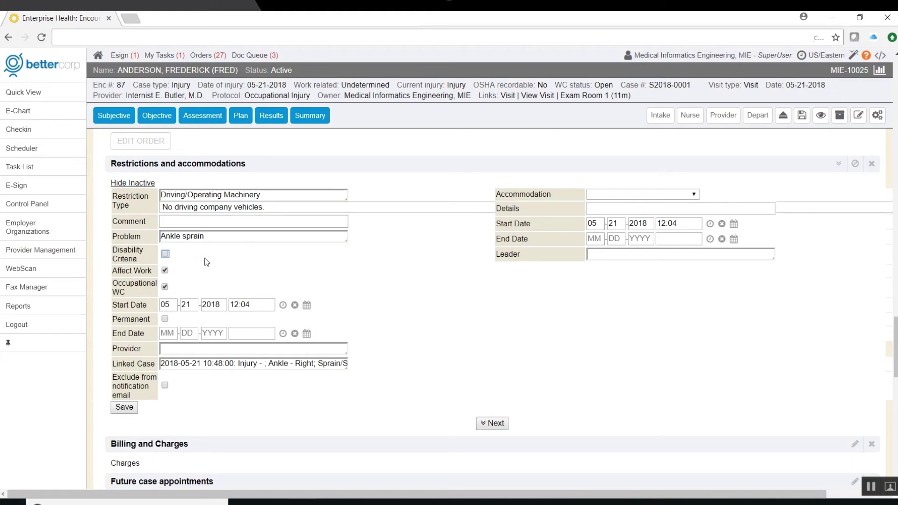
- Set the restriction to end 05-28-2018 at 8am and assign the suggested provider
click(306, 333)
click(332, 424)
key(Tab)
text(8am)
key(Tab)
click(260, 348)
text(but)
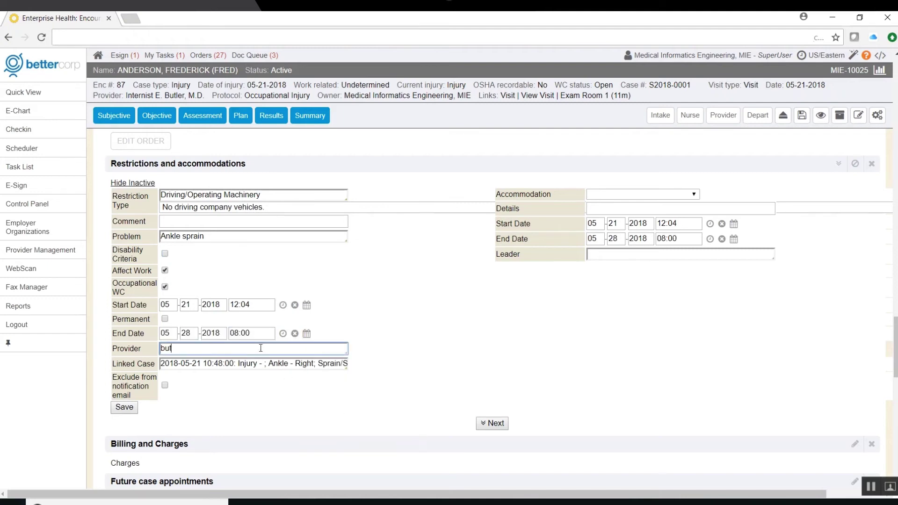
key(Tab)
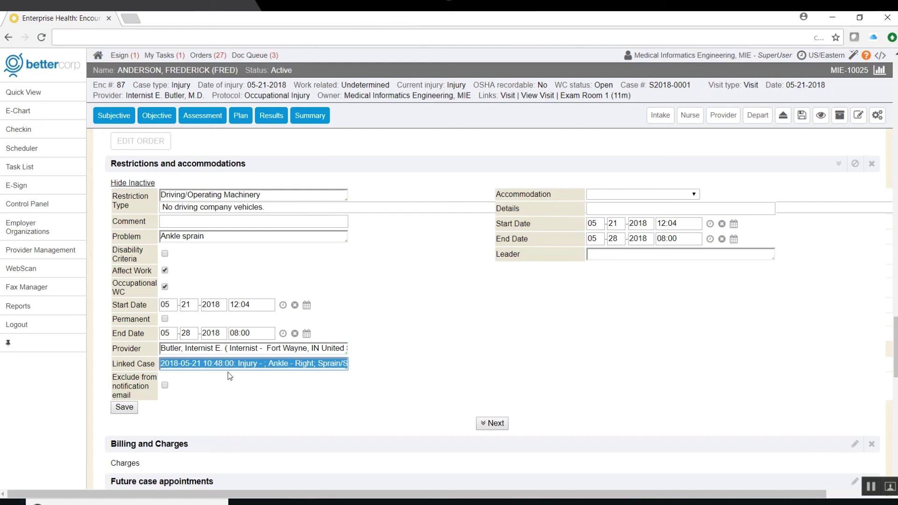
- Add a Work Location accommodation with details 'Moving to desk job'
click(648, 194)
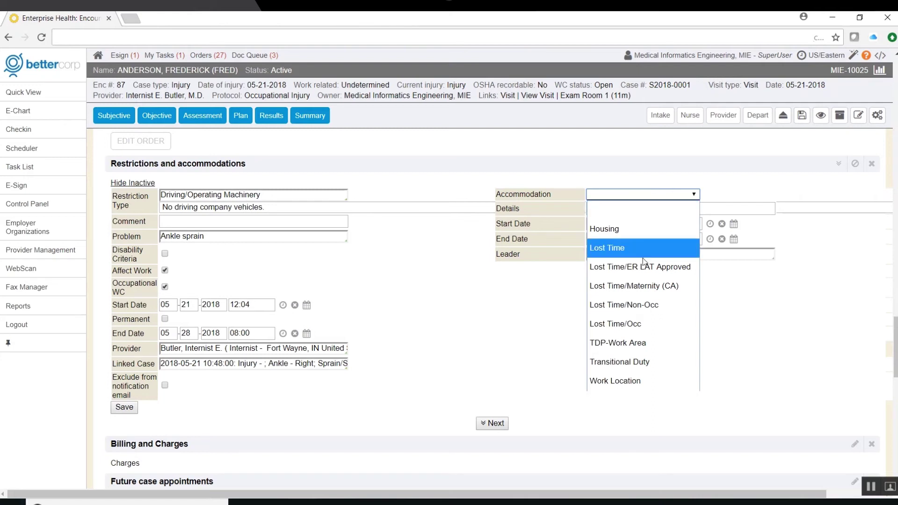
click(621, 380)
click(599, 210)
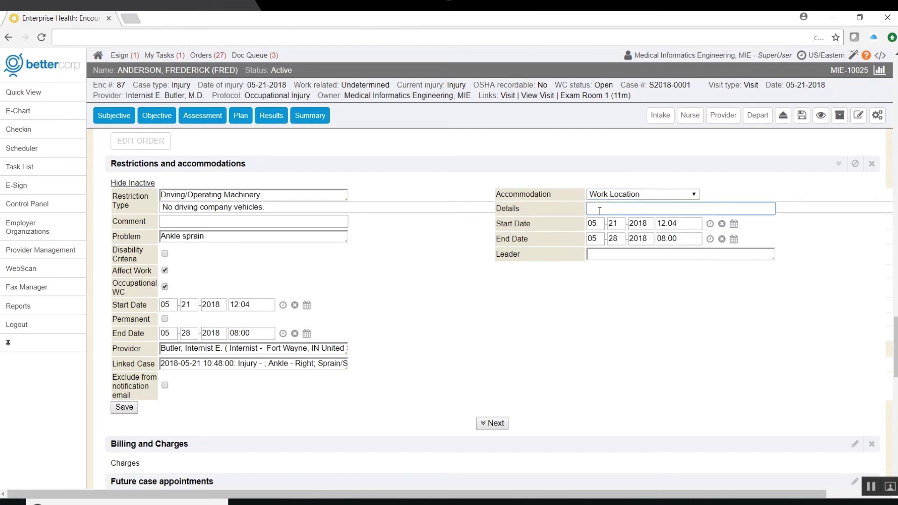
text(Moving to desk job)
- Add a 99204 New Patient-Level 4 Office Visit charge, leaving its modifiers unchanged
scroll(395, 426, down, 5)
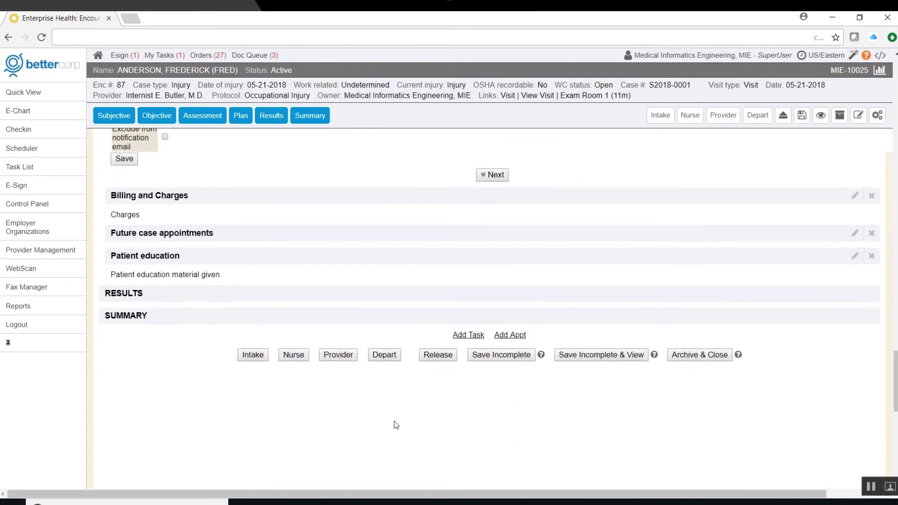
click(253, 202)
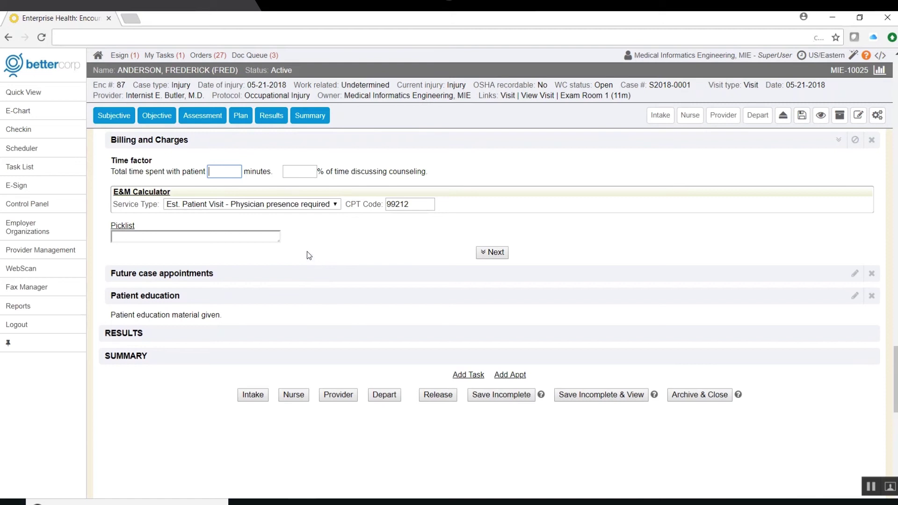
click(164, 238)
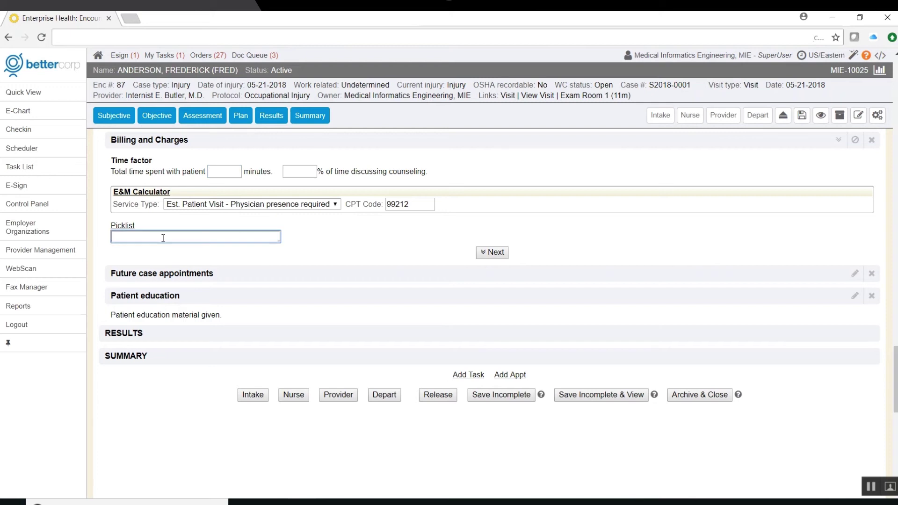
text(99204)
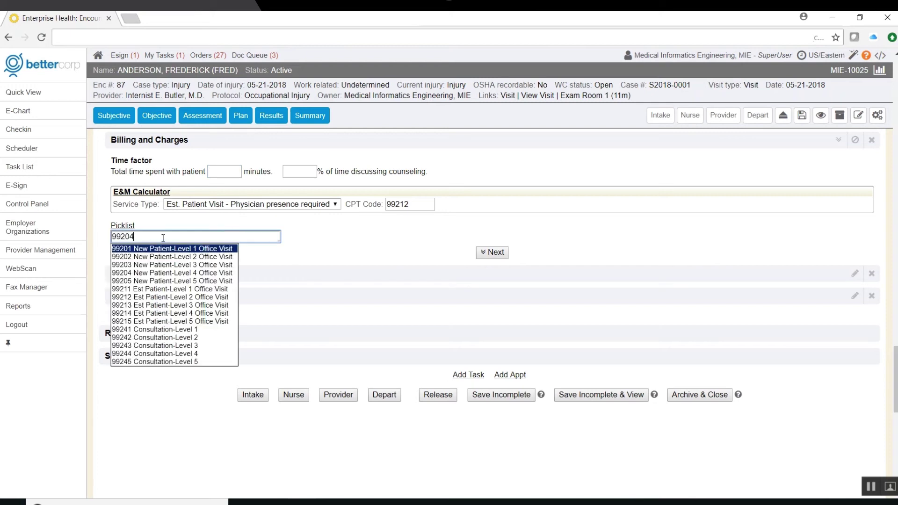
key(Return)
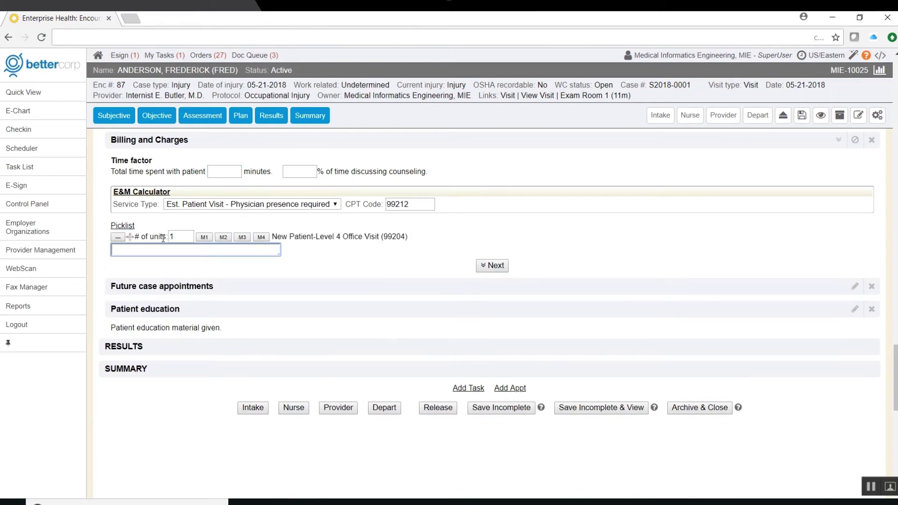
click(204, 237)
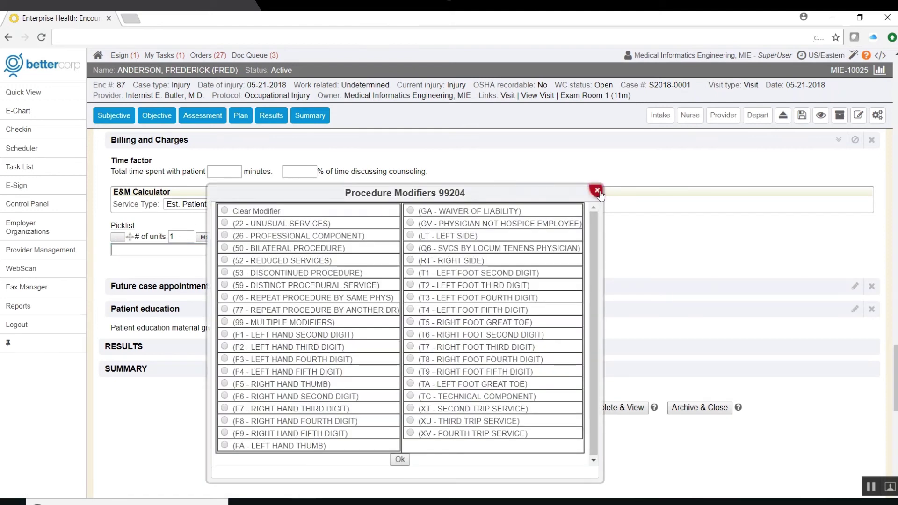
click(598, 191)
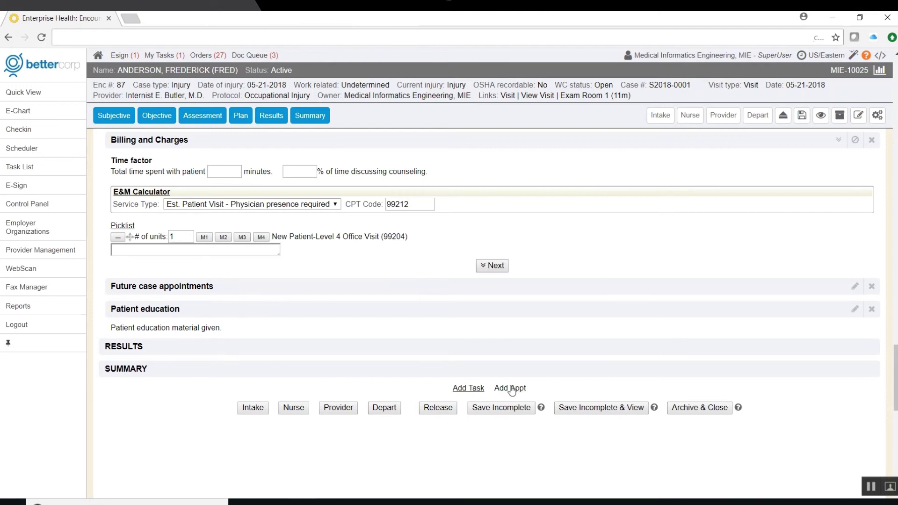
click(218, 310)
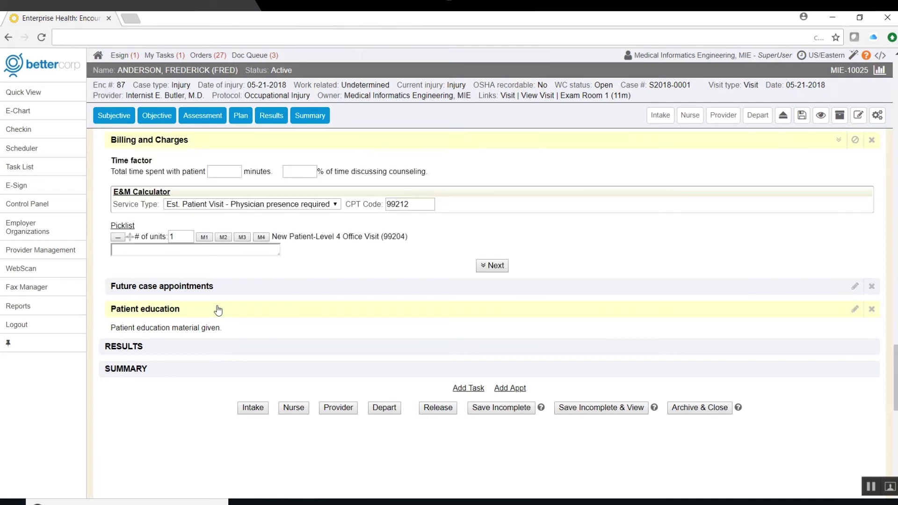
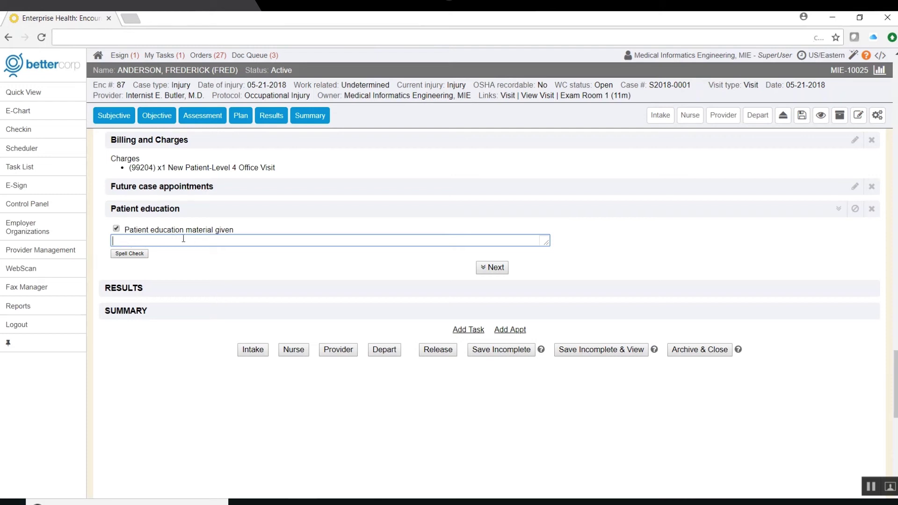
- Archive and close the injury encounter, then review its summary down to the pending Imaging order
click(696, 350)
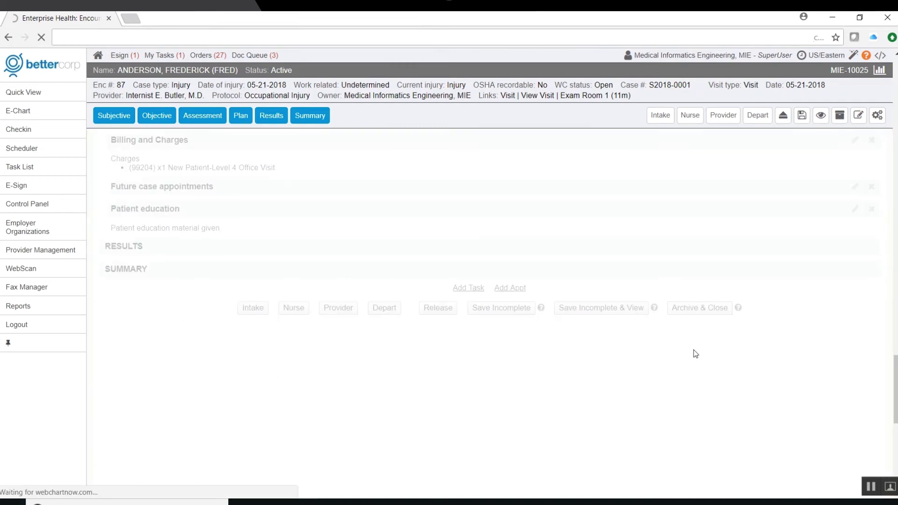
scroll(694, 351, down, 5)
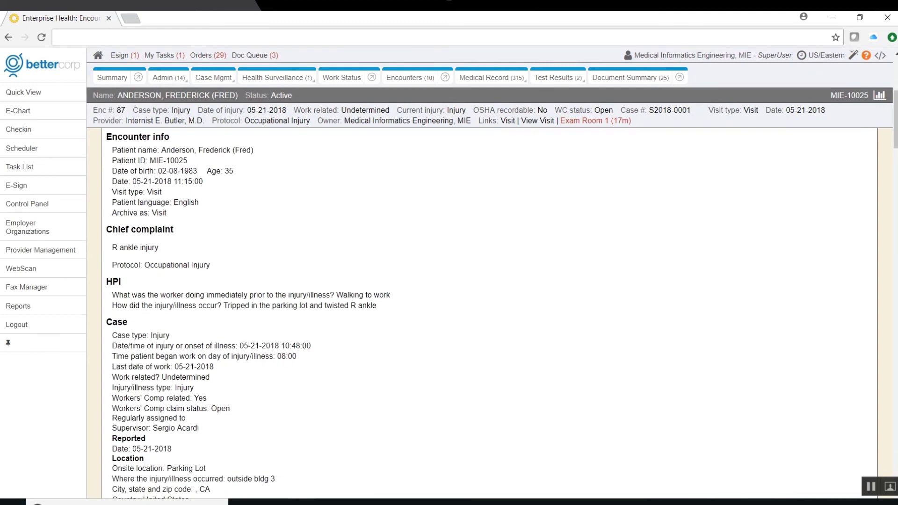
scroll(488, 313, down, 12)
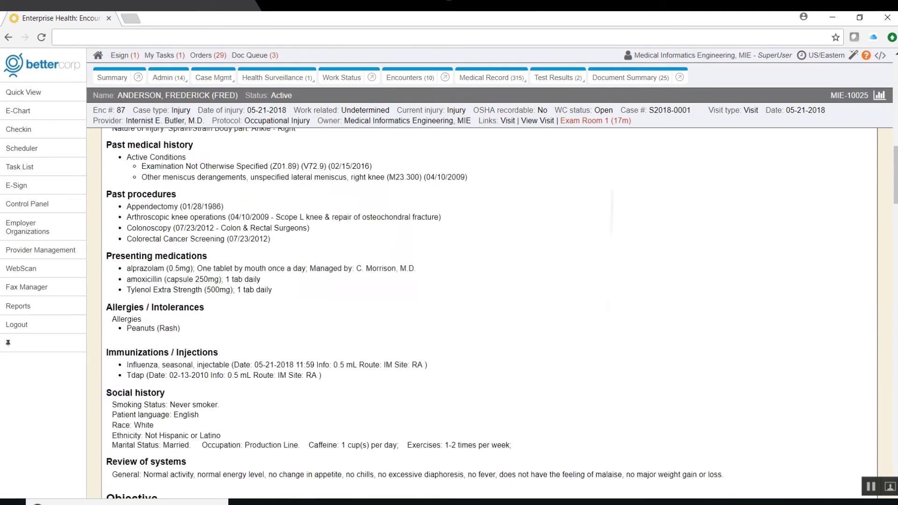
scroll(489, 313, down, 15)
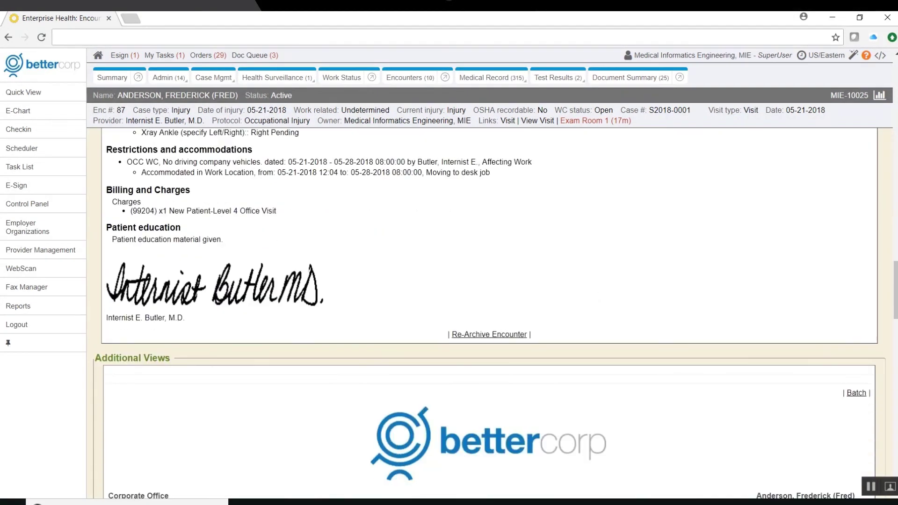
scroll(489, 314, down, 5)
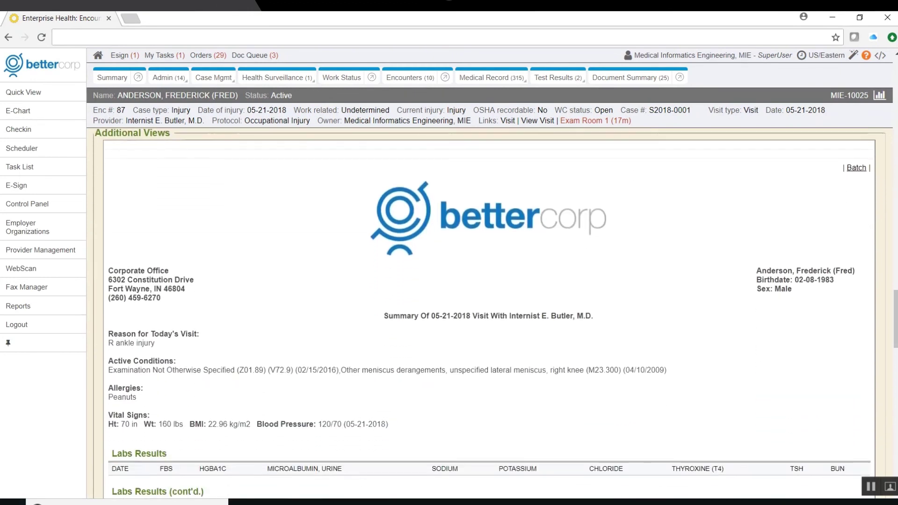
scroll(487, 313, down, 14)
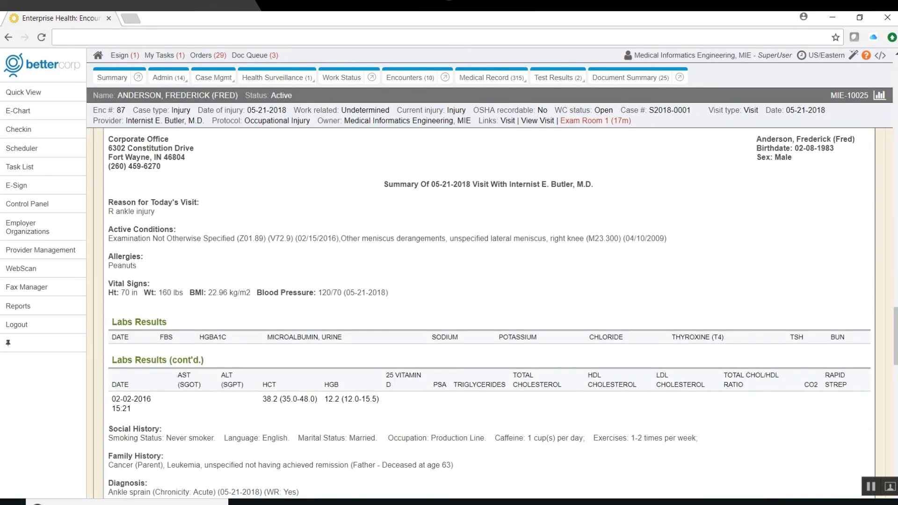
scroll(488, 313, down, 7)
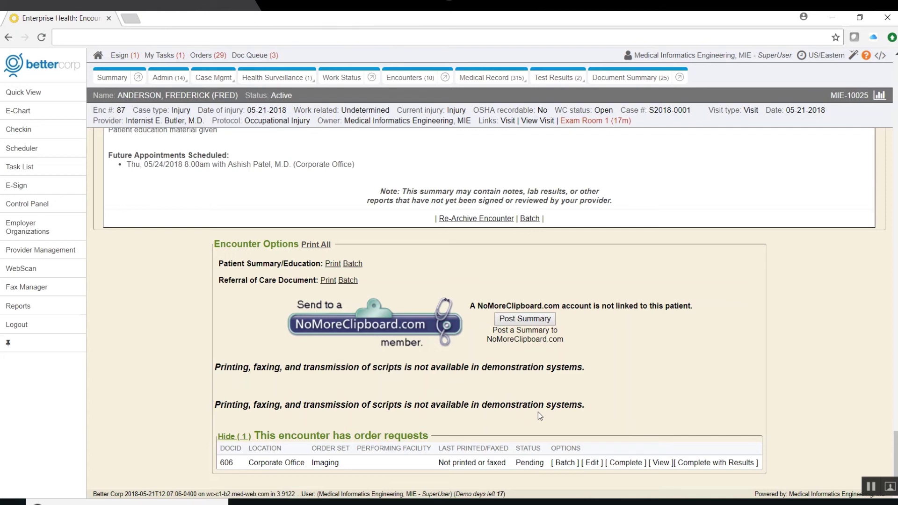
- Move the patient from the Exam Room to the Checkout station, then go to Admin settings
click(582, 120)
click(565, 142)
click(545, 156)
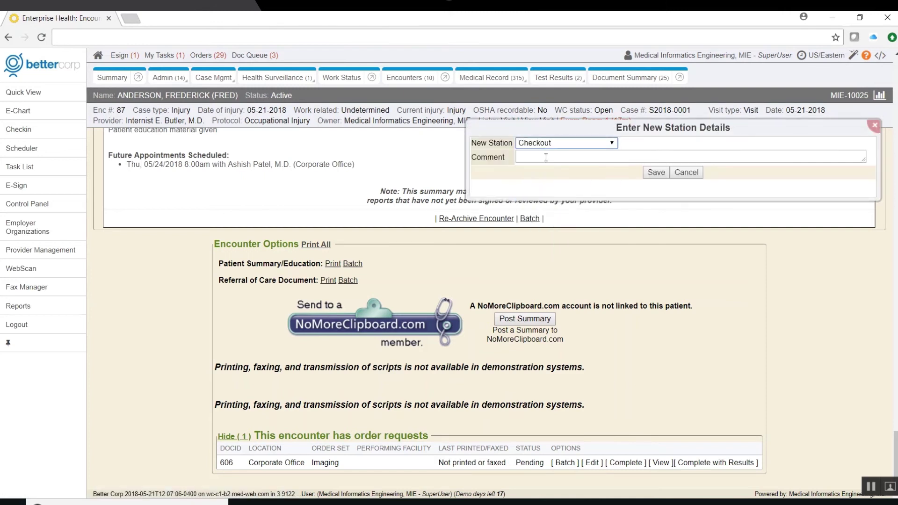
click(657, 172)
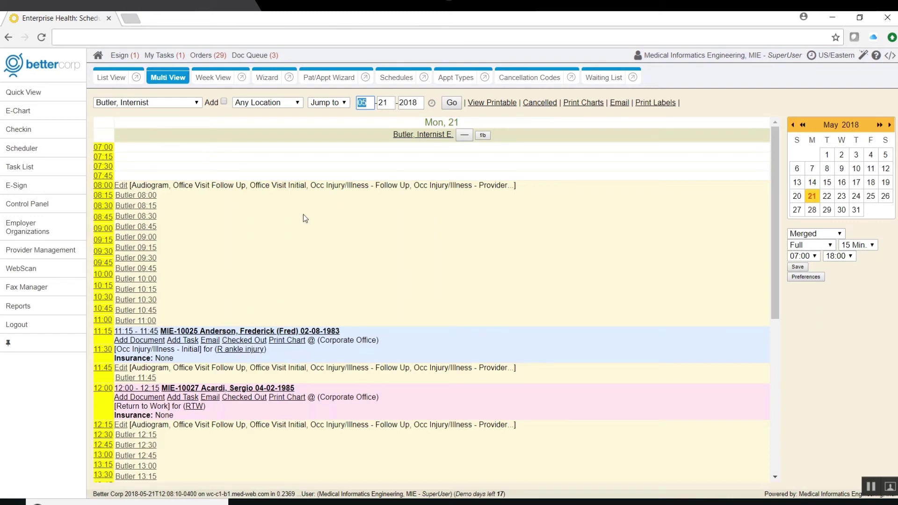
click(62, 208)
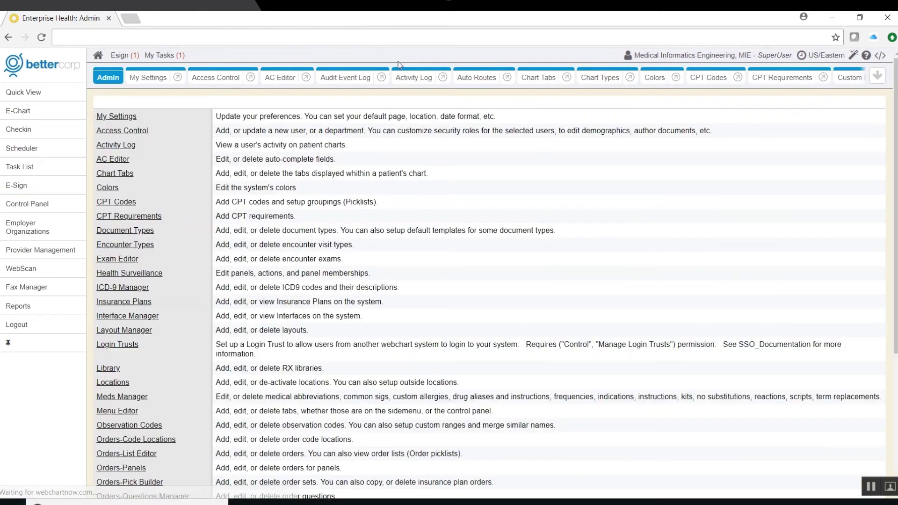
- Open the OSHANOISE surveillance panel's Audiogram action for editing
click(253, 119)
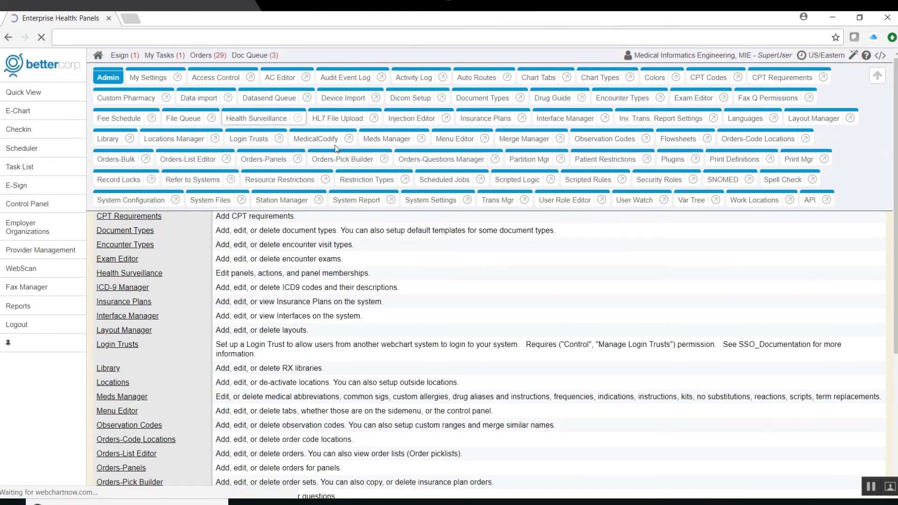
drag(896, 190, 896, 321)
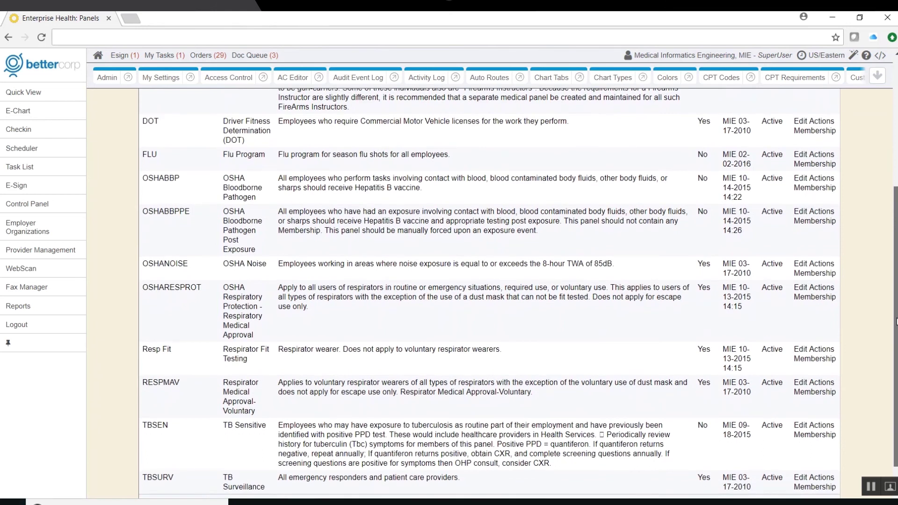
drag(895, 322, 895, 338)
click(821, 239)
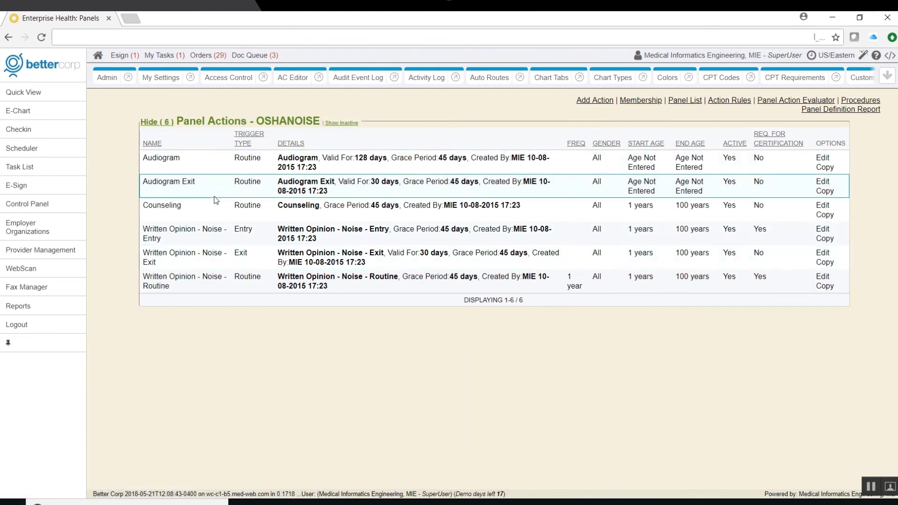
click(822, 158)
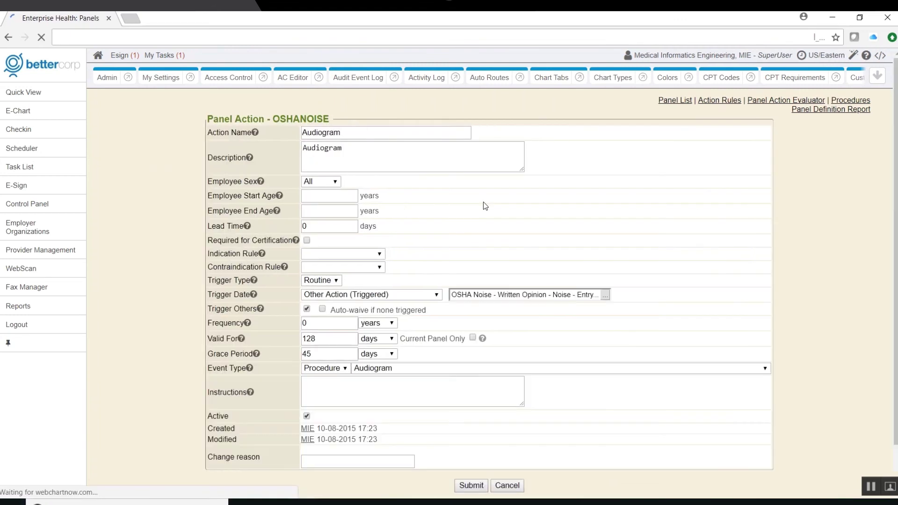
- Review the Audiogram's sex, indication, trigger type and trigger date options, then cancel unchanged
click(337, 182)
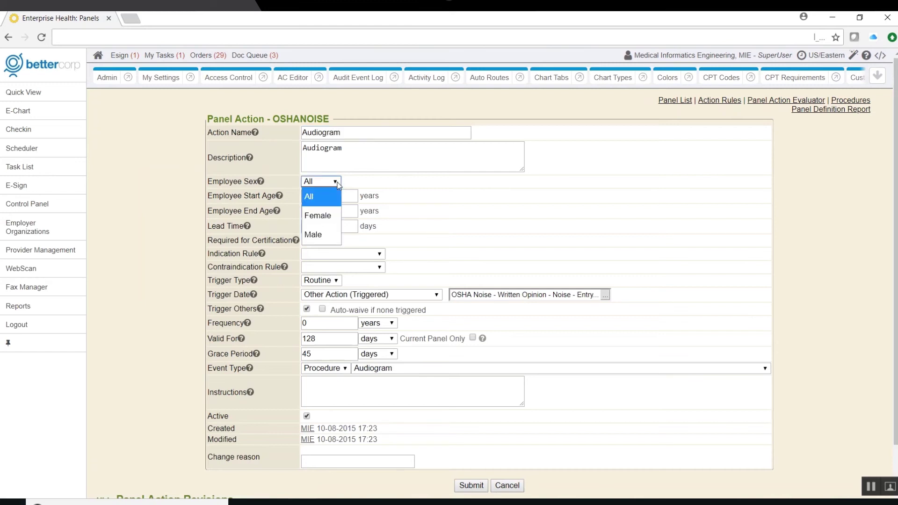
click(421, 236)
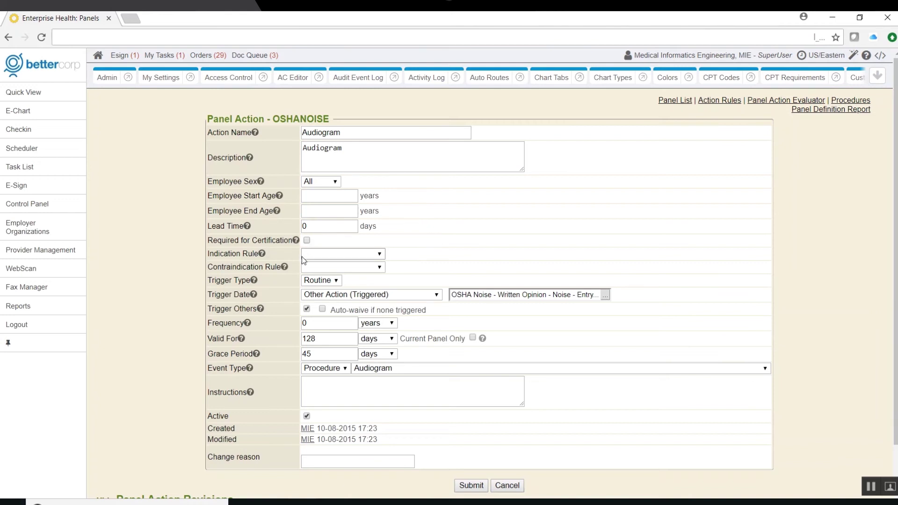
click(380, 255)
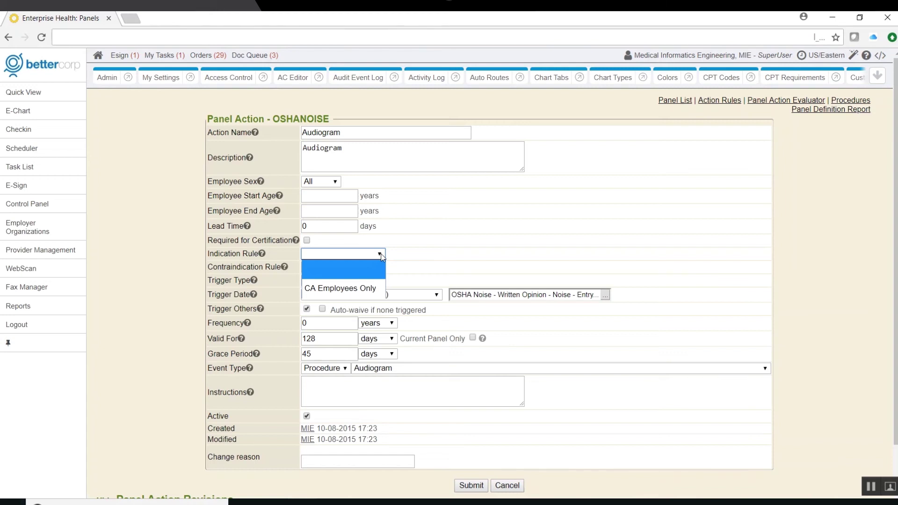
click(405, 256)
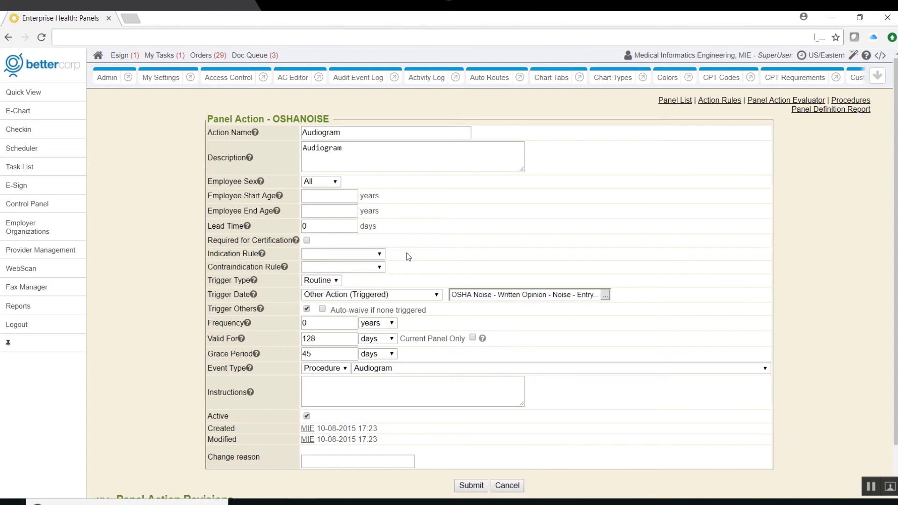
click(336, 282)
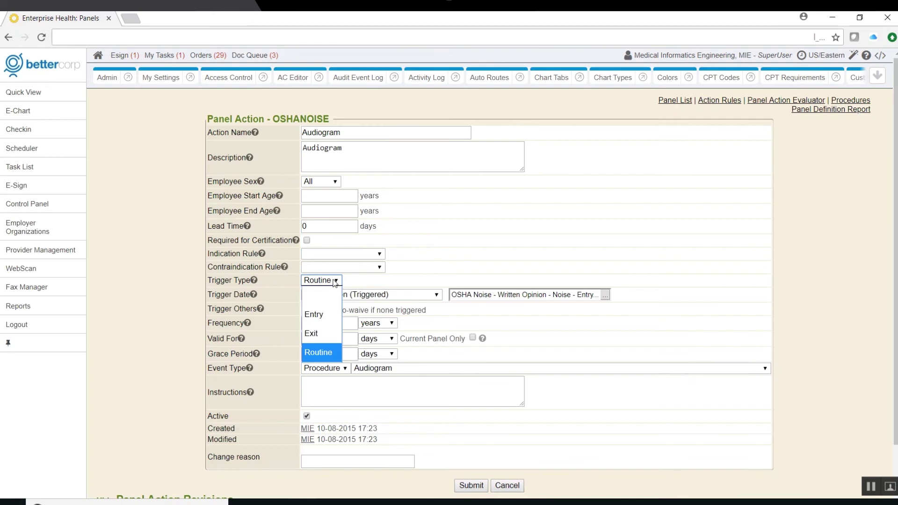
click(343, 267)
click(436, 295)
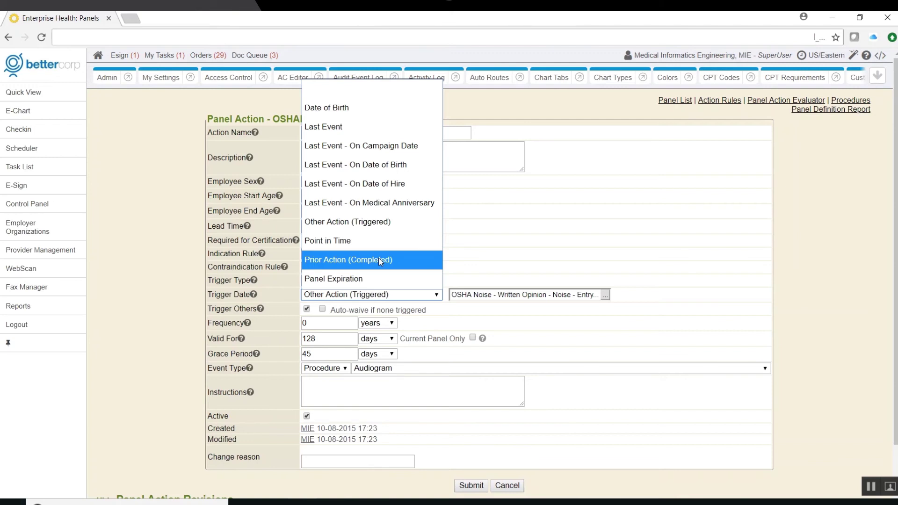
click(500, 255)
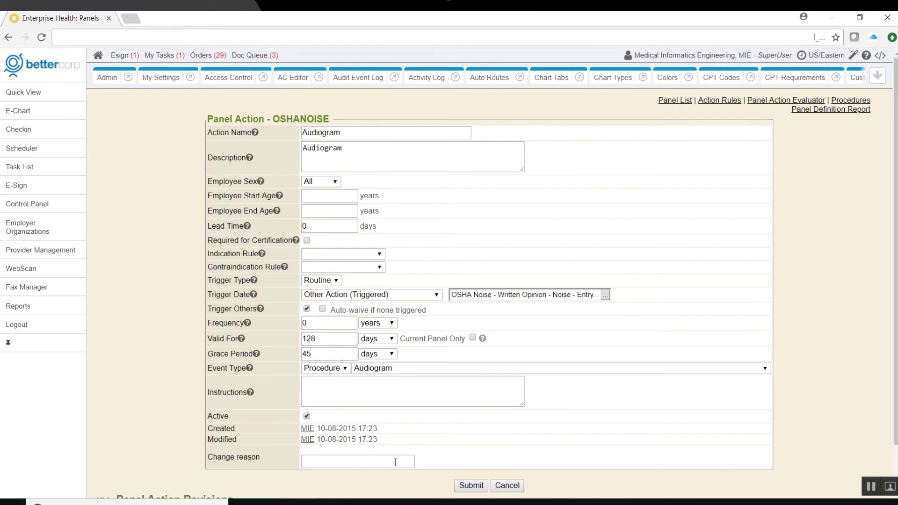
scroll(395, 462, down, 1)
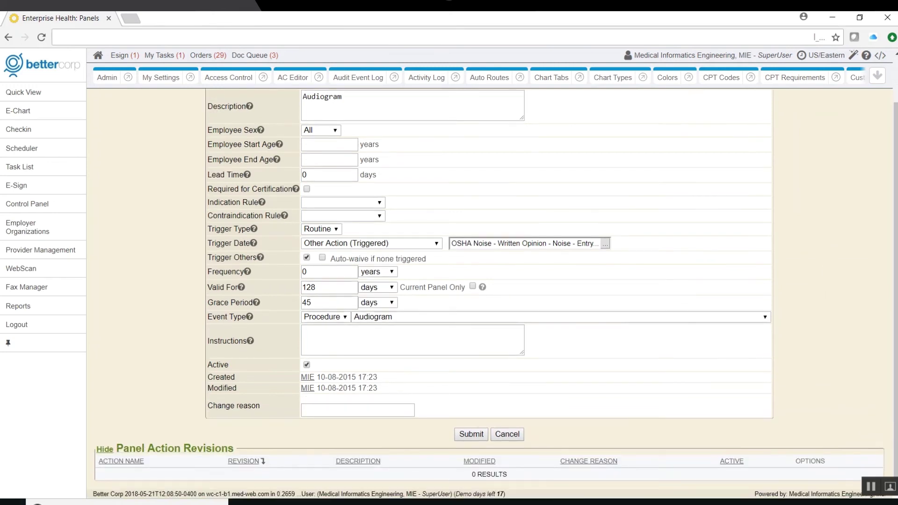
click(513, 434)
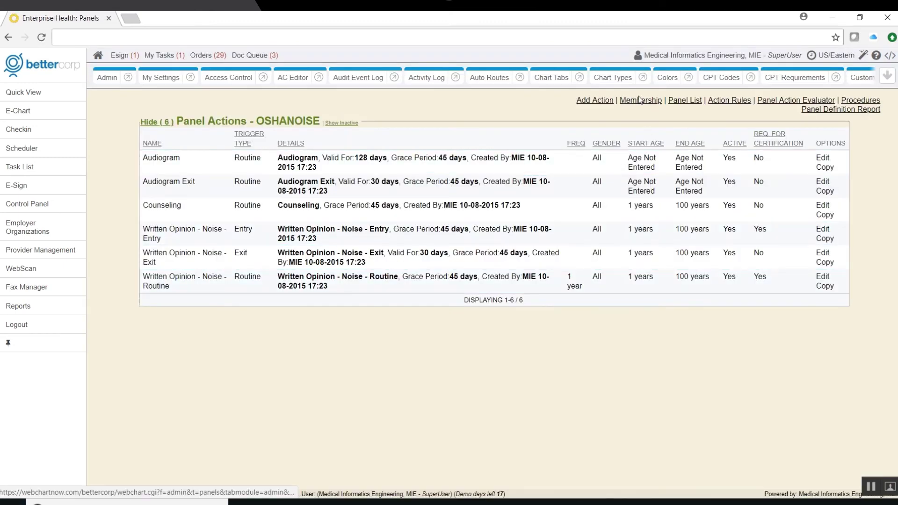
- View the OSHANOISE panel's membership, then return to the Quick View dashboard
click(639, 101)
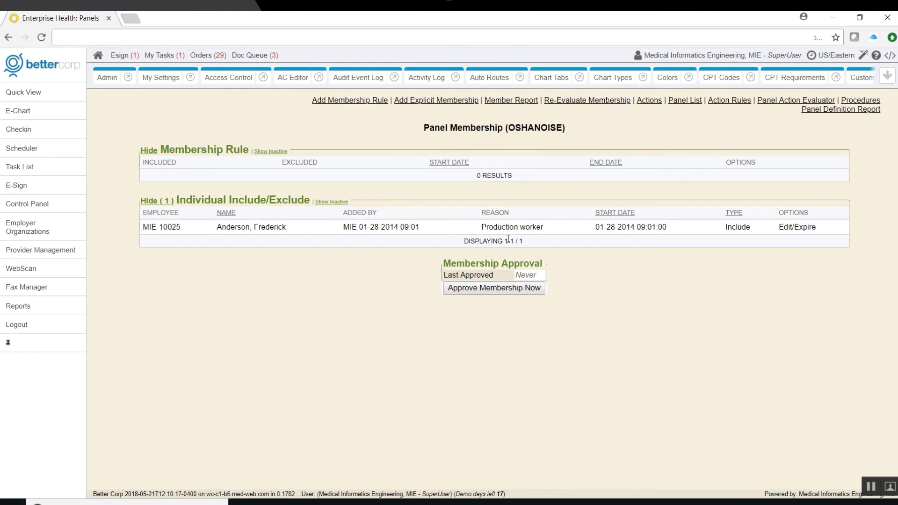
click(29, 96)
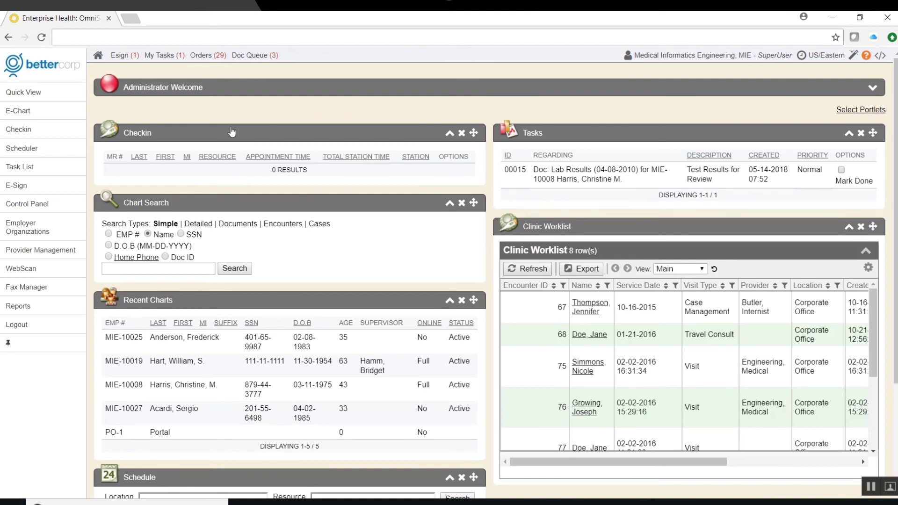
- Open the patient's chart, view its Panel Membership Overview, then go to My Tasks
click(123, 384)
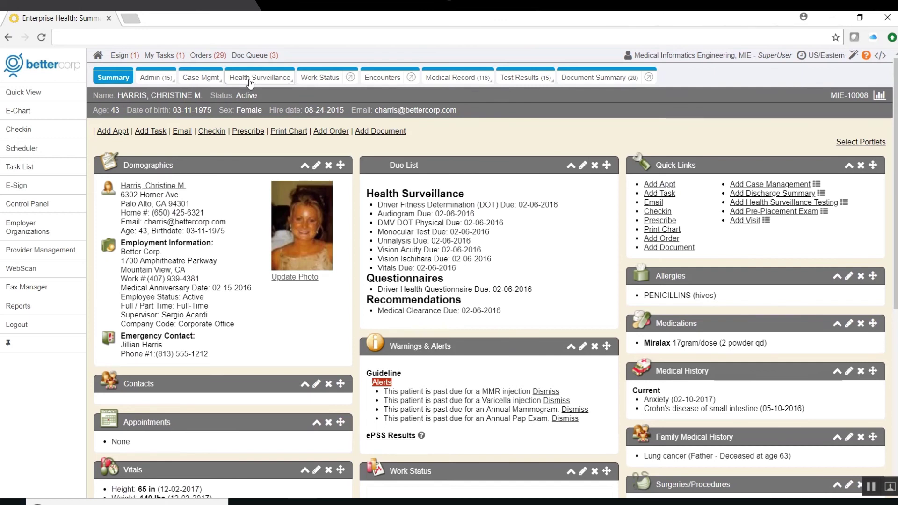
click(250, 82)
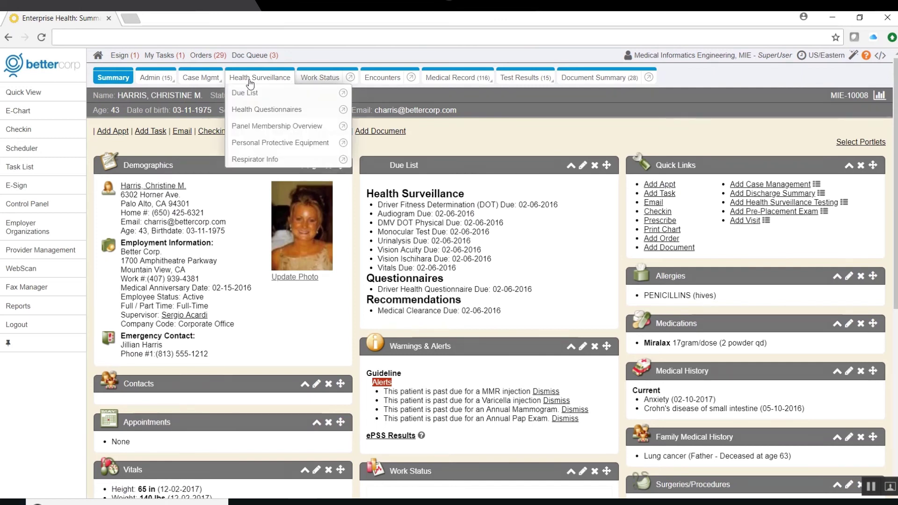
click(253, 126)
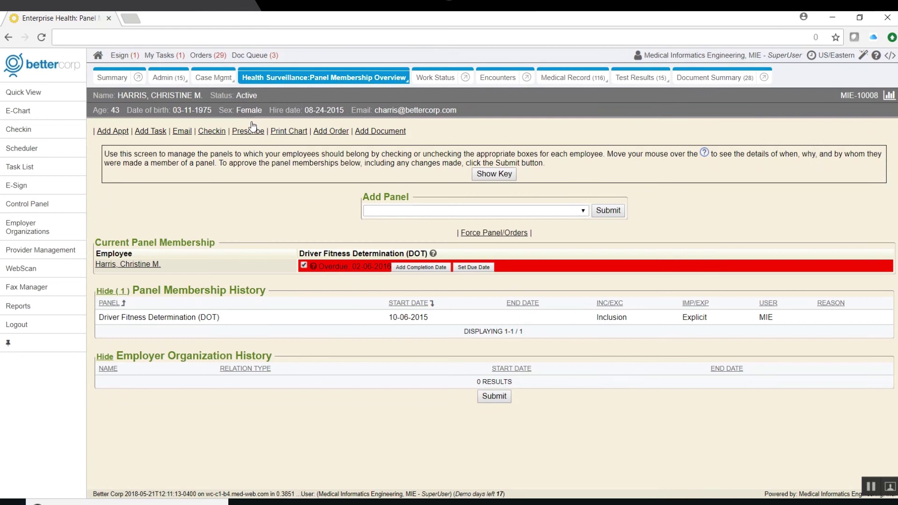
click(26, 171)
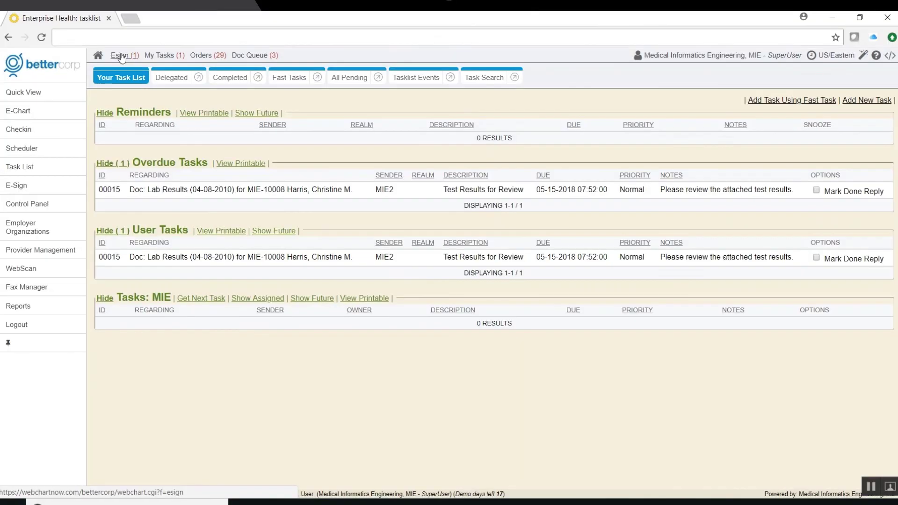
- Open the overdue lab results document and review pending e-sign documents with Multi-Review
click(200, 189)
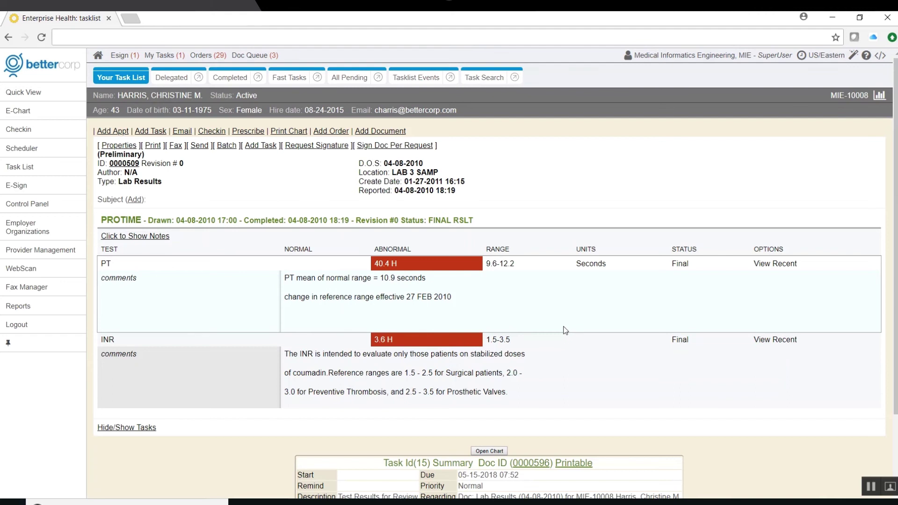
scroll(505, 311, down, 2)
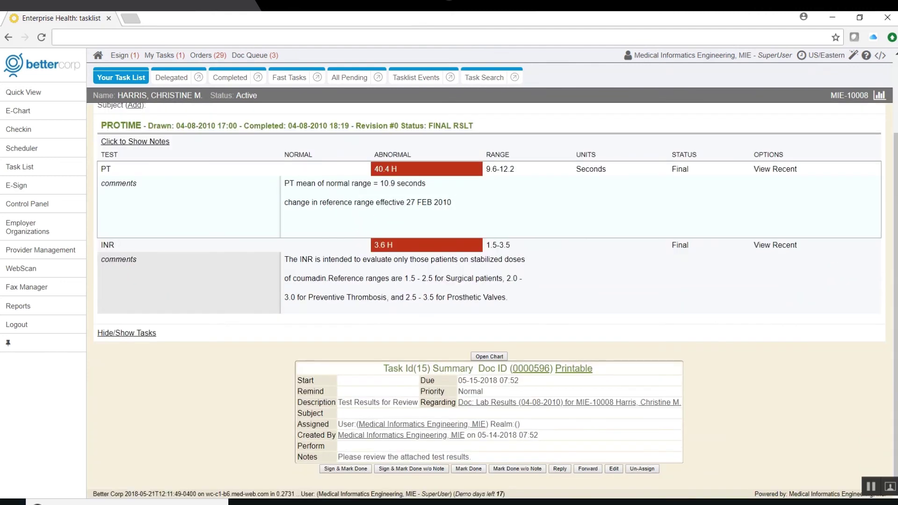
click(44, 191)
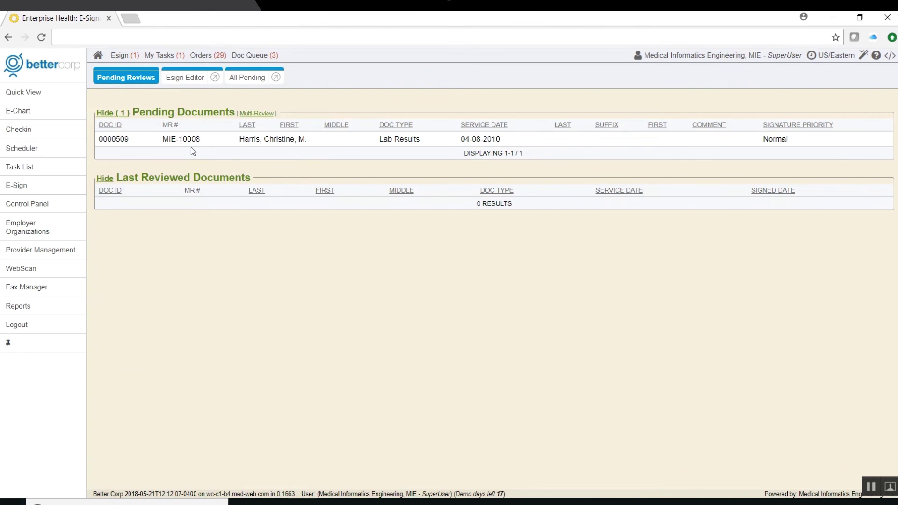
click(257, 115)
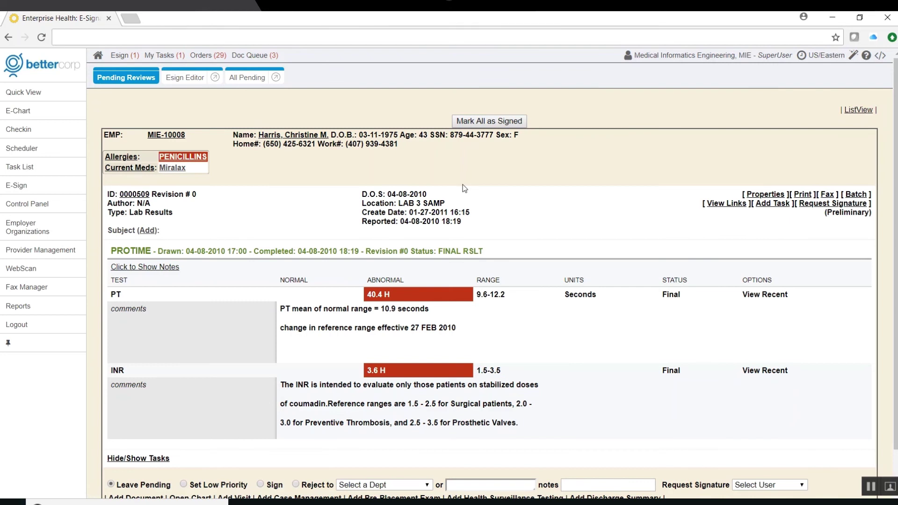
scroll(462, 185, down, 1)
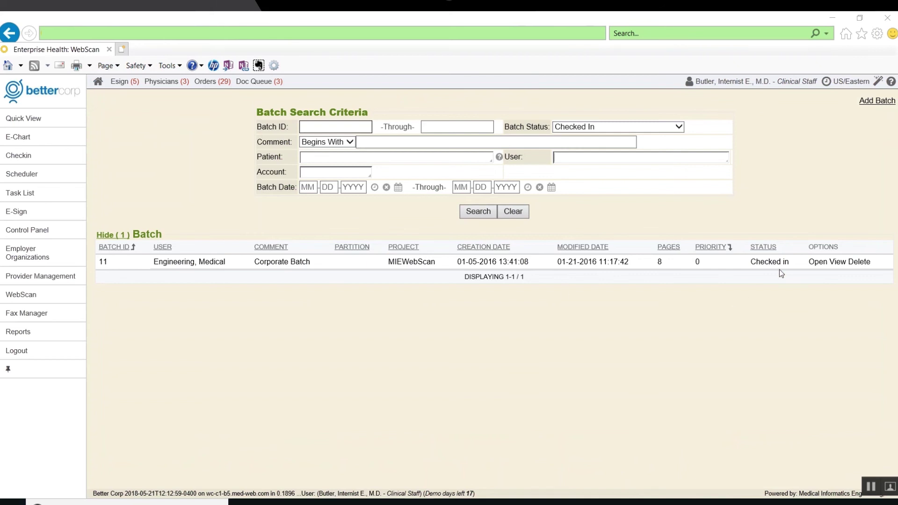
- Open WebScan batch 11, Corporate Batch, for indexing
click(817, 262)
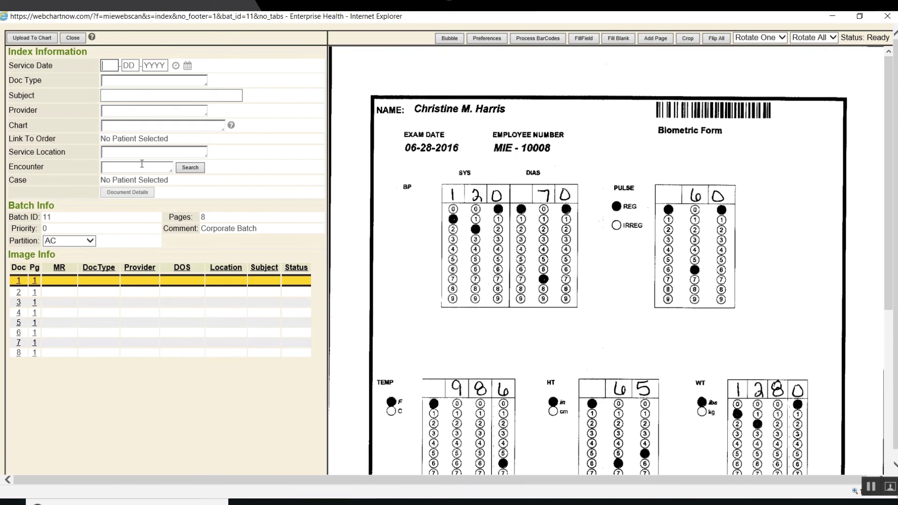
- Index page 1 as Consent to Treat, dated 05-21-2018, with the suggested provider and patient chart
click(176, 66)
click(121, 85)
text(Consent to Treat)
key(Tab)
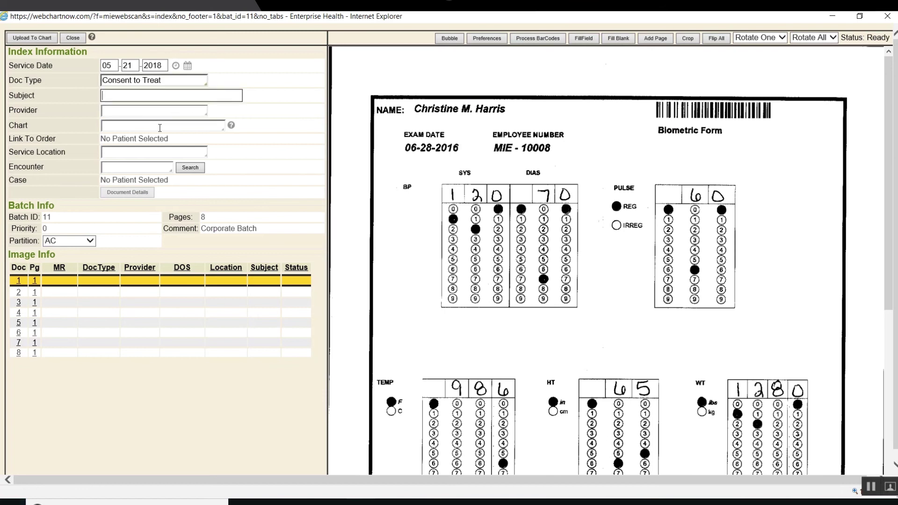
click(116, 116)
text(Bu)
key(Tab)
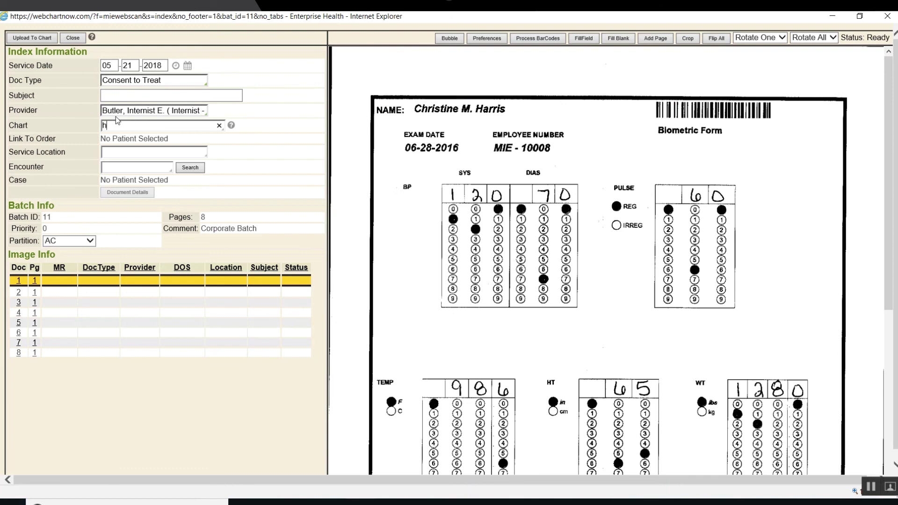
key(Tab)
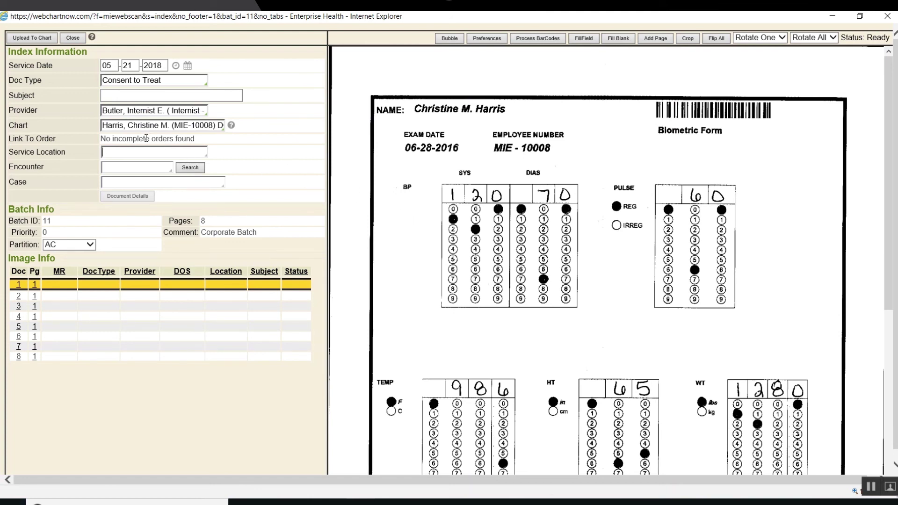
key(Return)
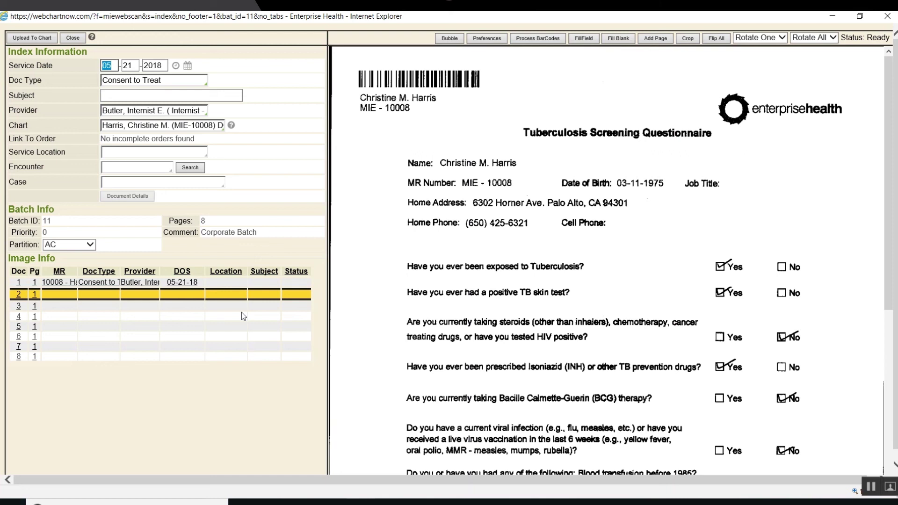
- Close the scan batch, check the empty fax spools in Fax Manager, then open Reports
click(67, 40)
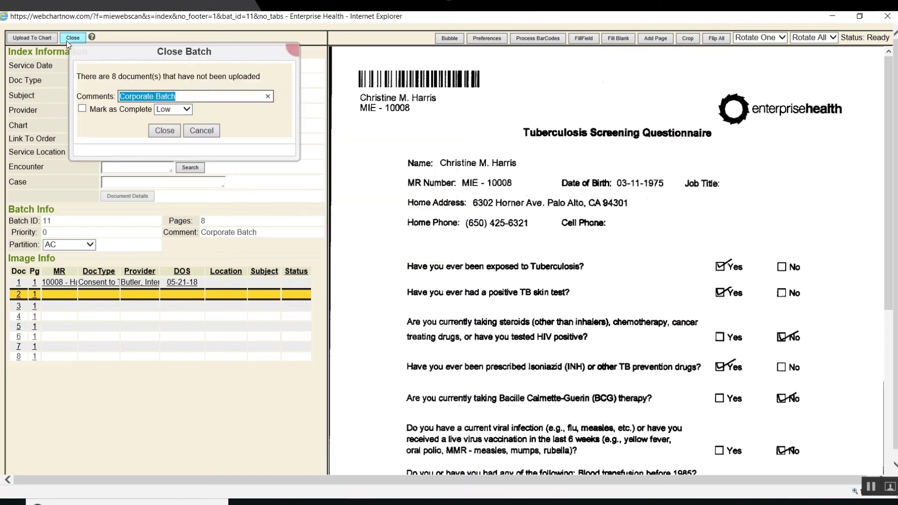
click(164, 131)
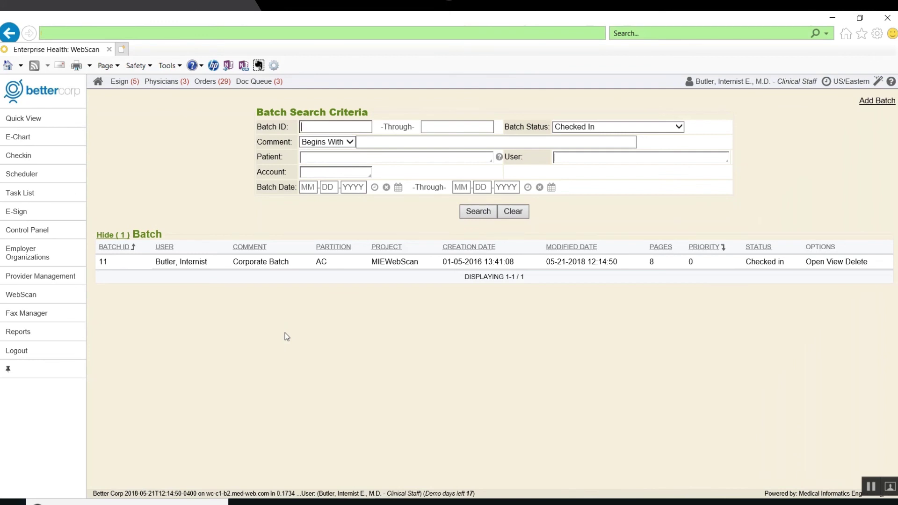
click(40, 315)
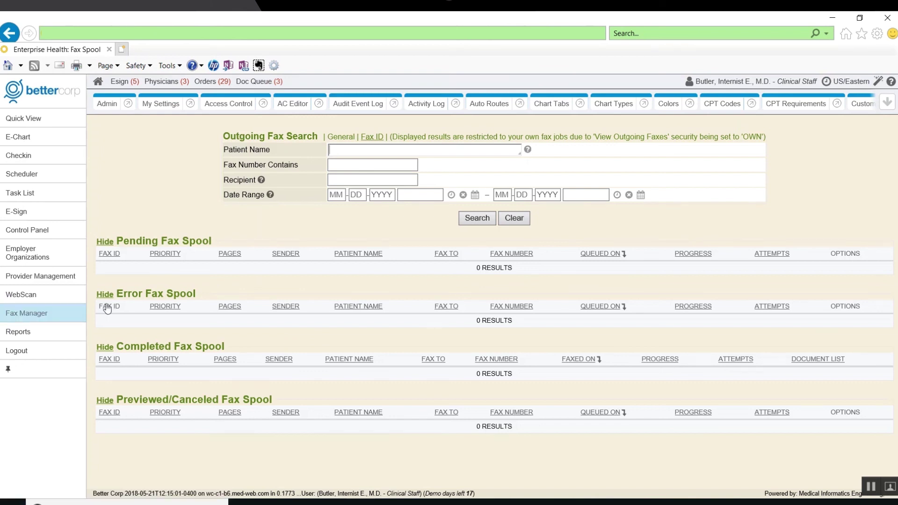
click(20, 332)
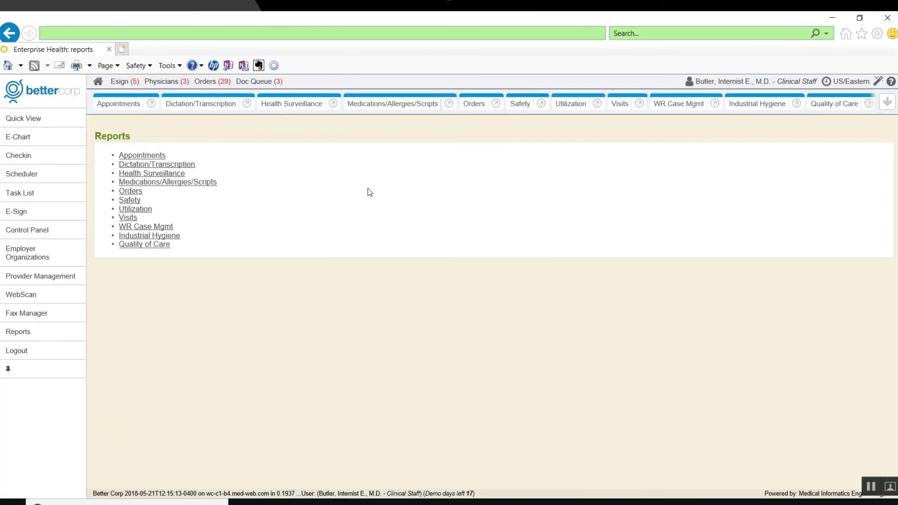
- Run the Due List Status report for 05-21-2000 to 07-05-2018 and export its 40 results as CSV
click(275, 105)
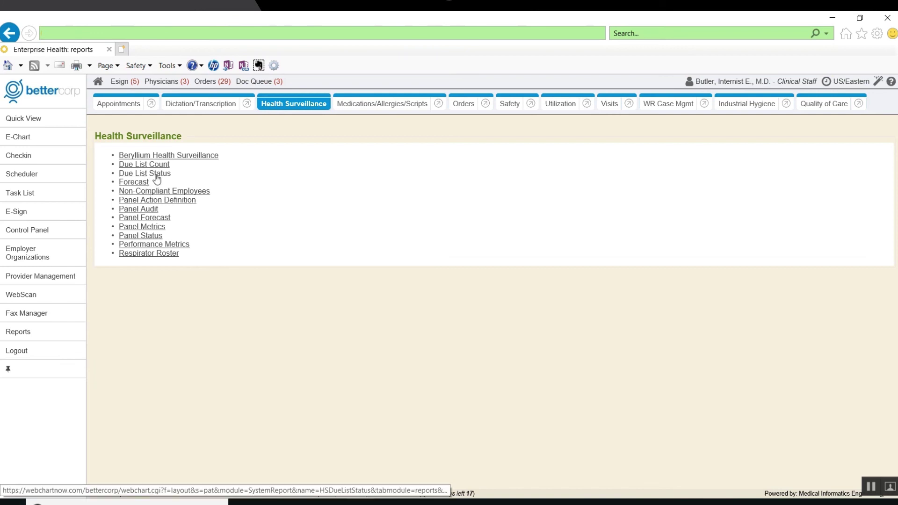
click(156, 174)
click(496, 165)
click(620, 165)
double_click(473, 165)
text(2000)
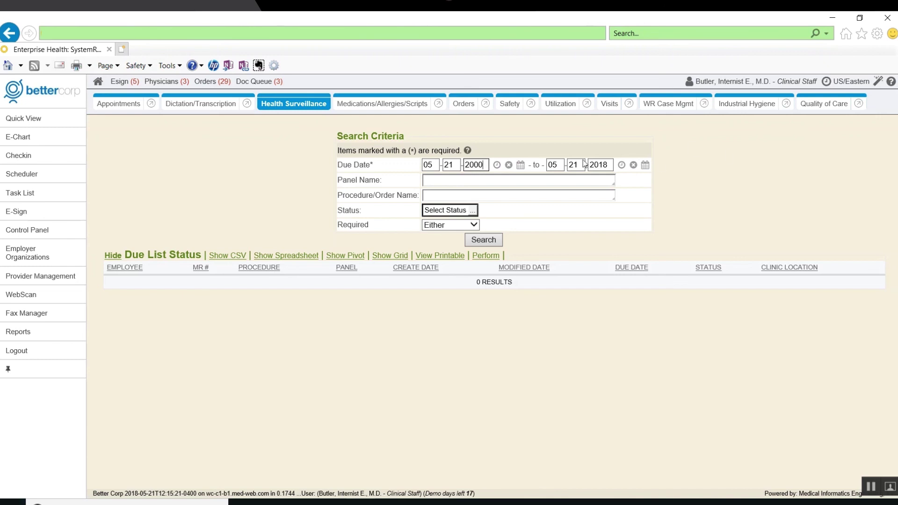
key(Tab)
text(07/05)
key(Return)
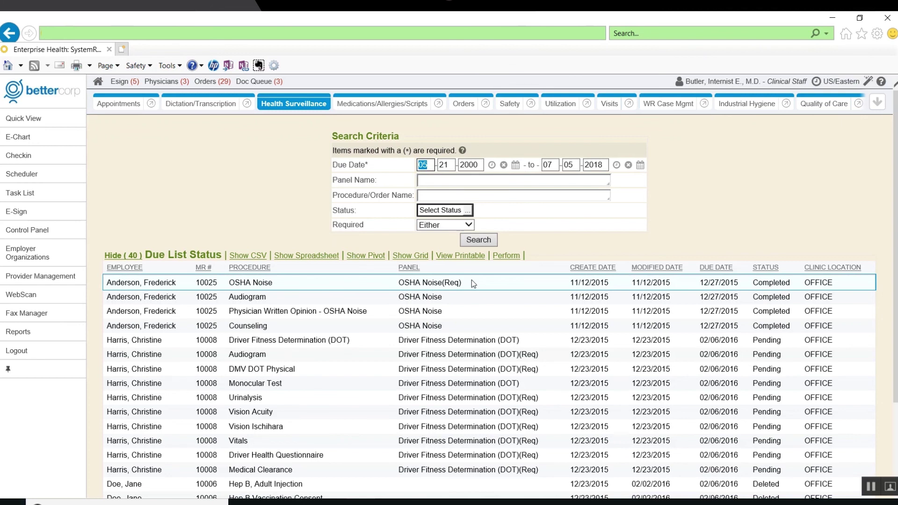
click(247, 255)
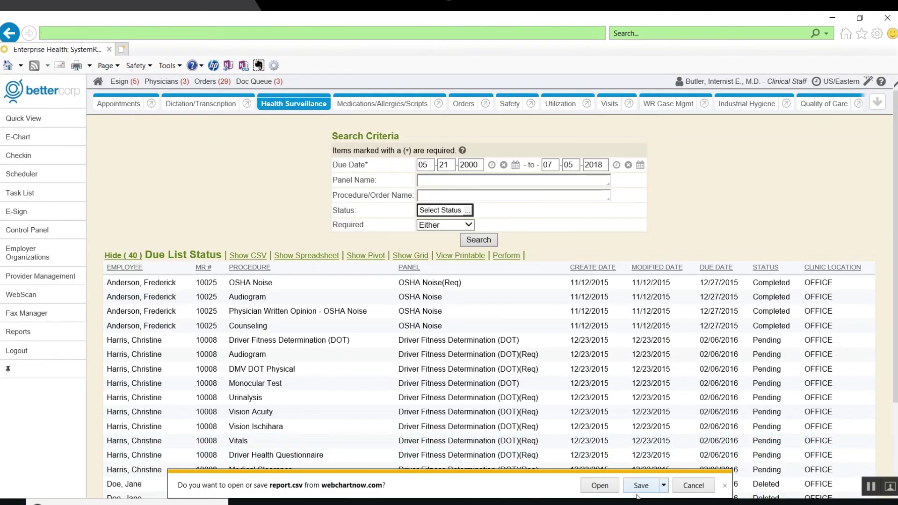
- Open report.csv in Excel and AutoFit the Panel (D) and Create Date (E) columns
click(598, 485)
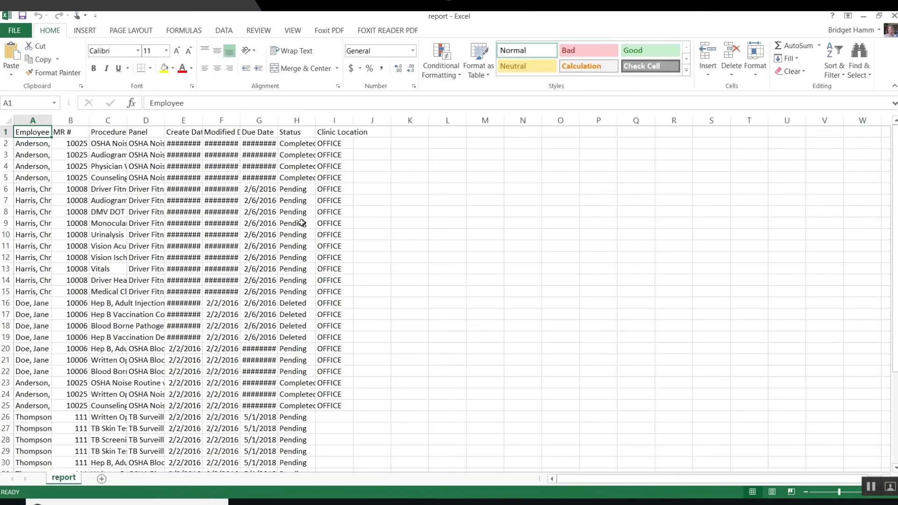
double_click(164, 120)
double_click(398, 120)
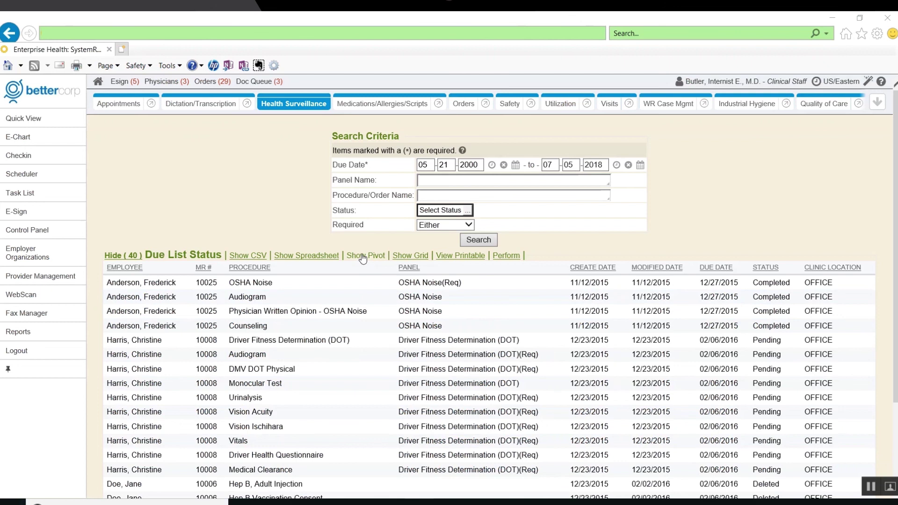
- Pivot the due list with Status as rows and Panel as columns
click(362, 256)
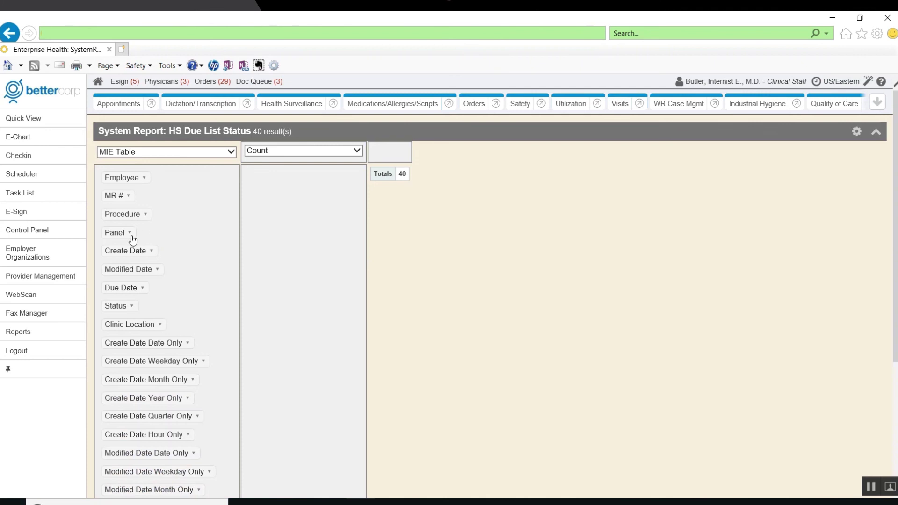
drag(201, 224, 316, 203)
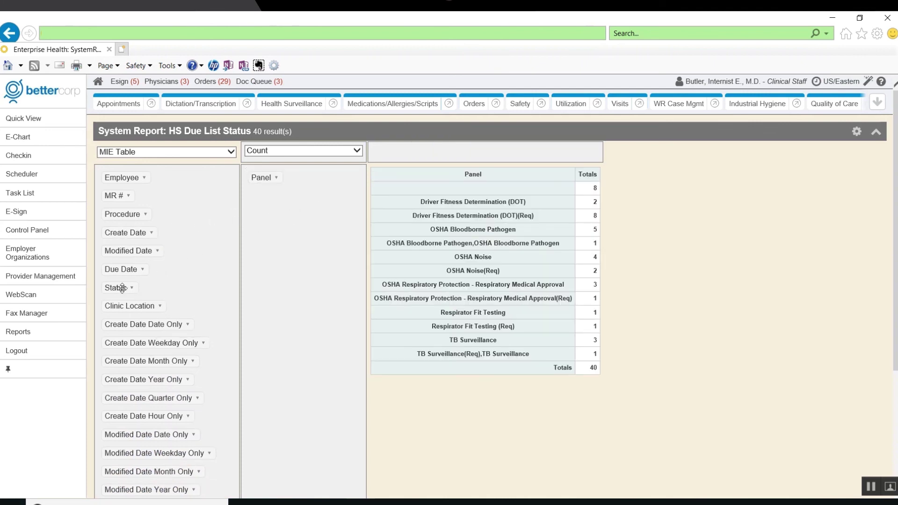
drag(120, 287, 285, 236)
drag(267, 182, 394, 161)
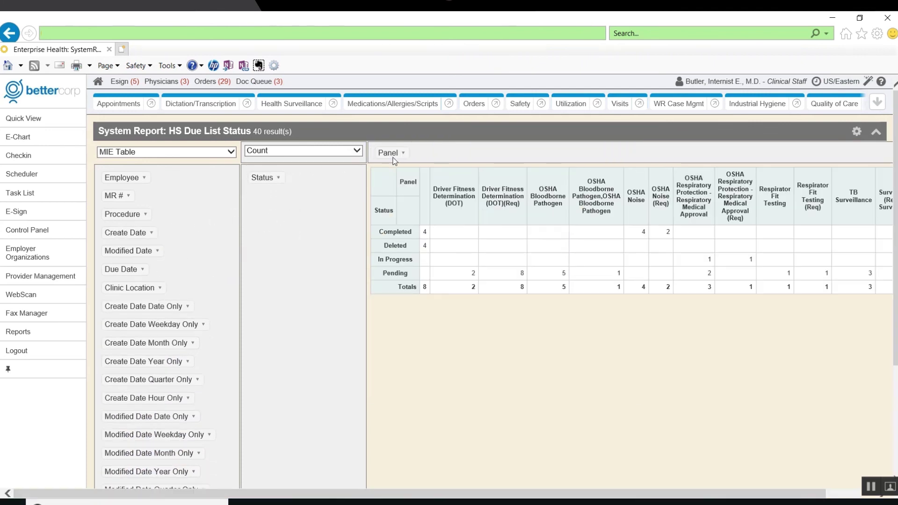
- Display the pivot as a Bar Chart, check the Status filter, then return to Reports
click(152, 153)
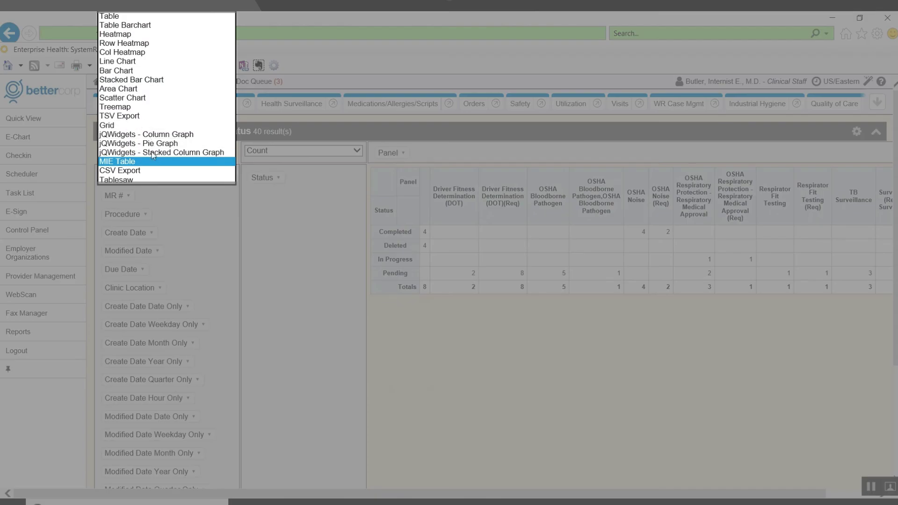
click(134, 73)
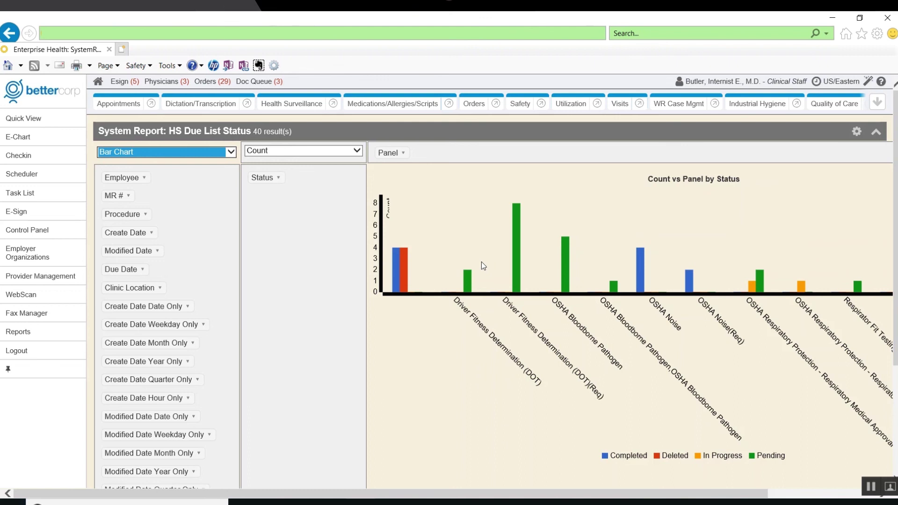
click(277, 180)
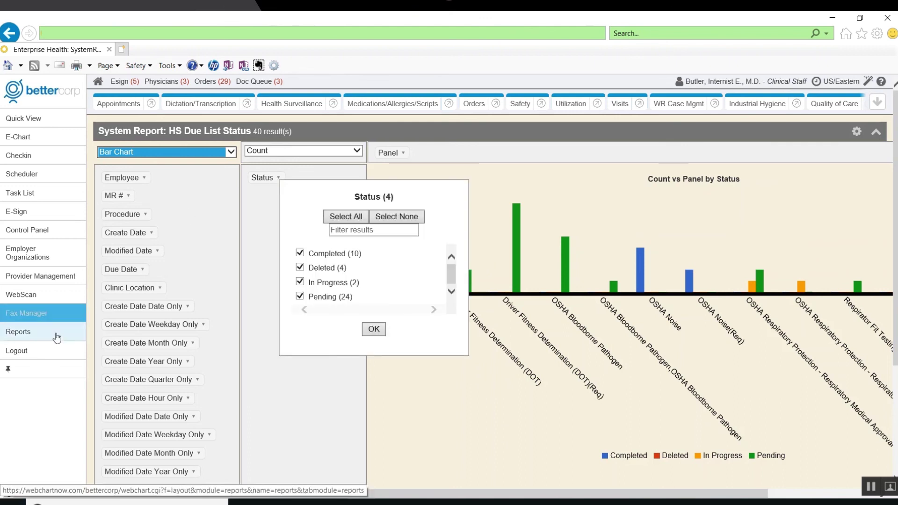
click(26, 332)
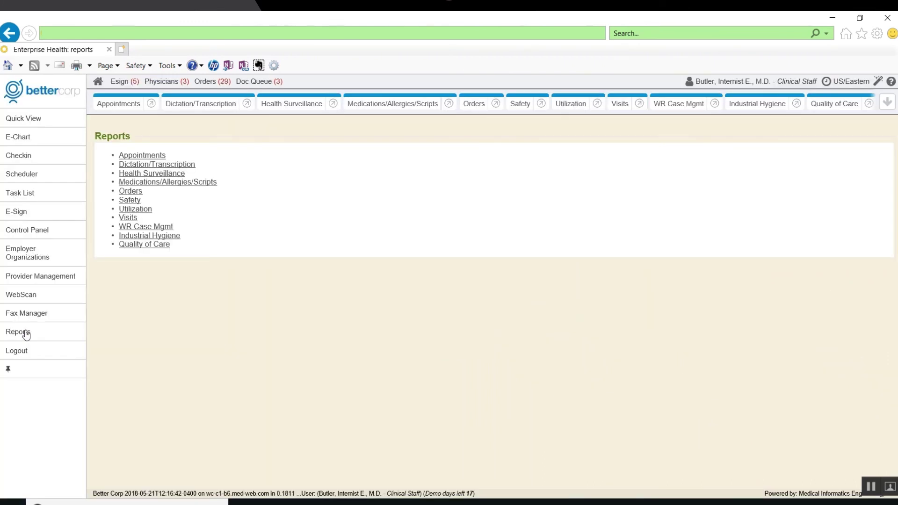
click(19, 118)
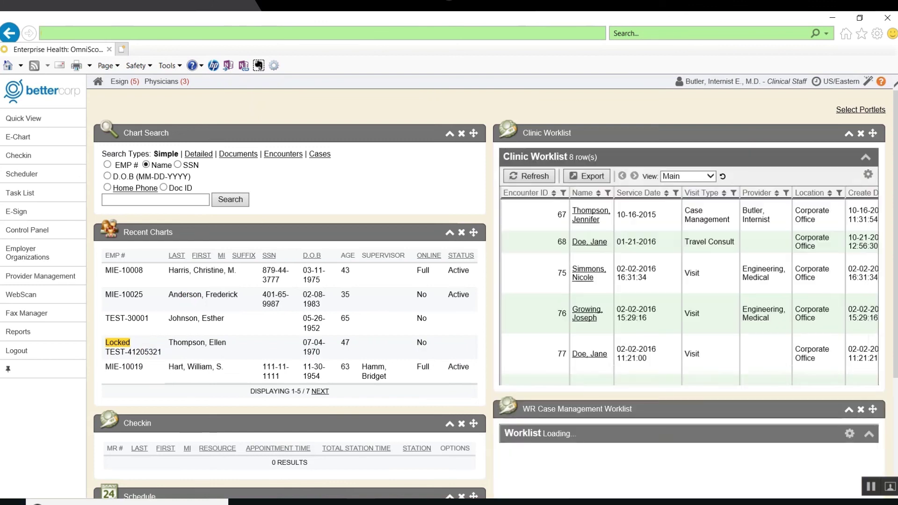
scroll(489, 290, down, 3)
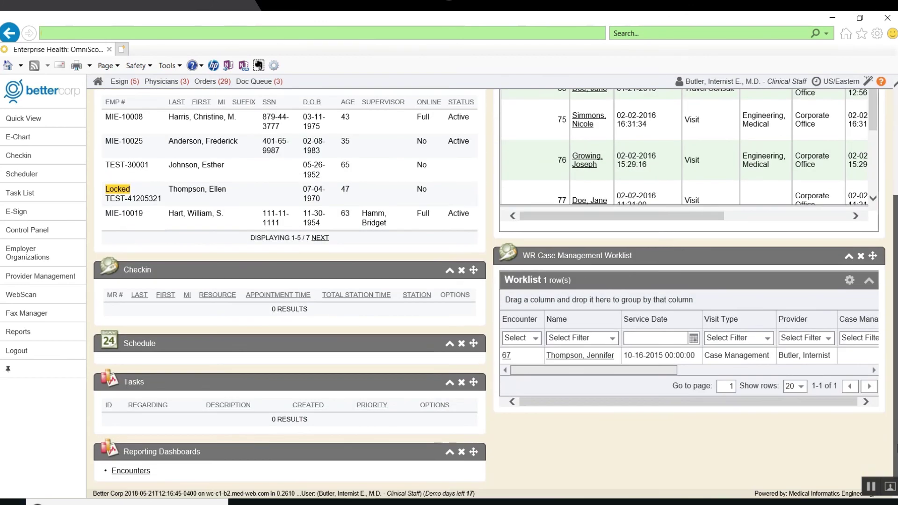
click(125, 472)
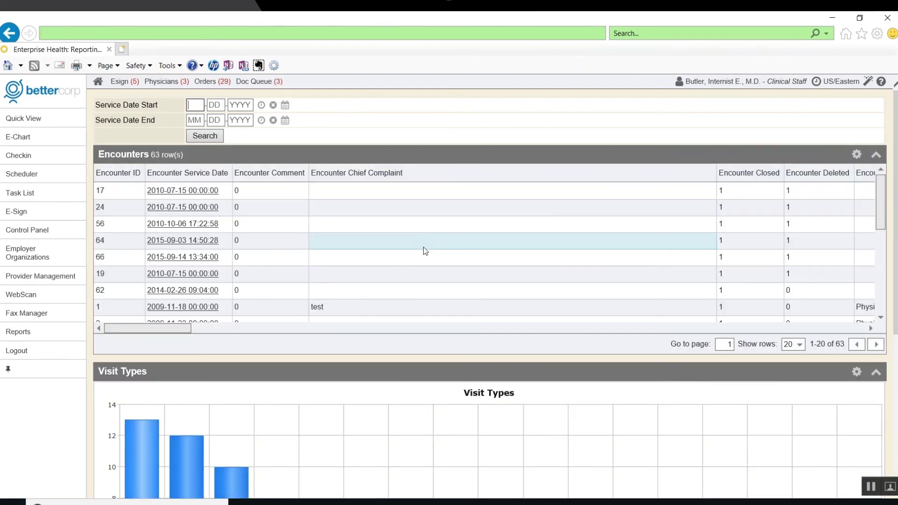
drag(895, 168, 894, 319)
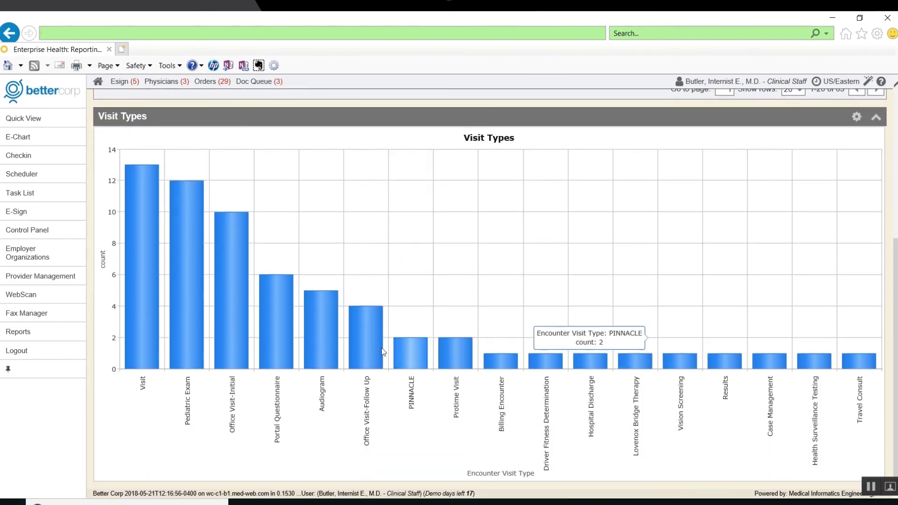
mouse_move(313, 329)
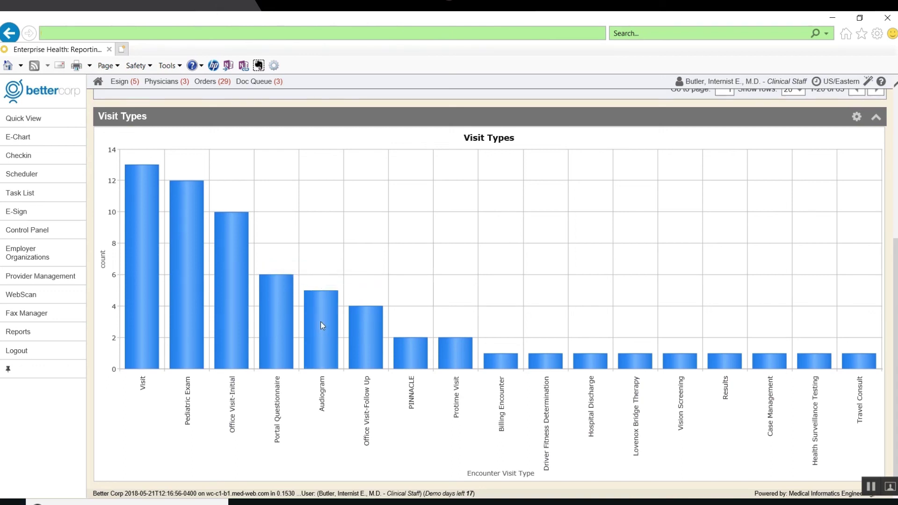
click(19, 332)
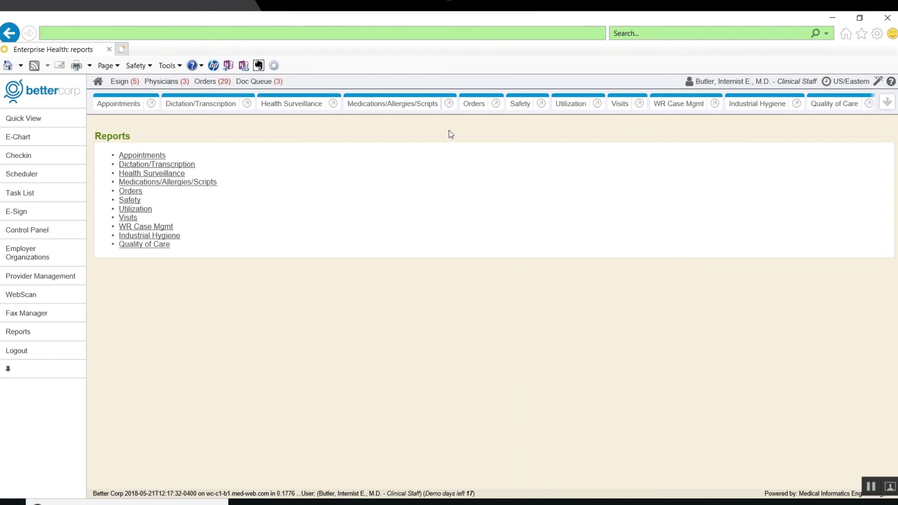
- Open the Safety Incident Report case search and fill both incident dates with today
click(521, 104)
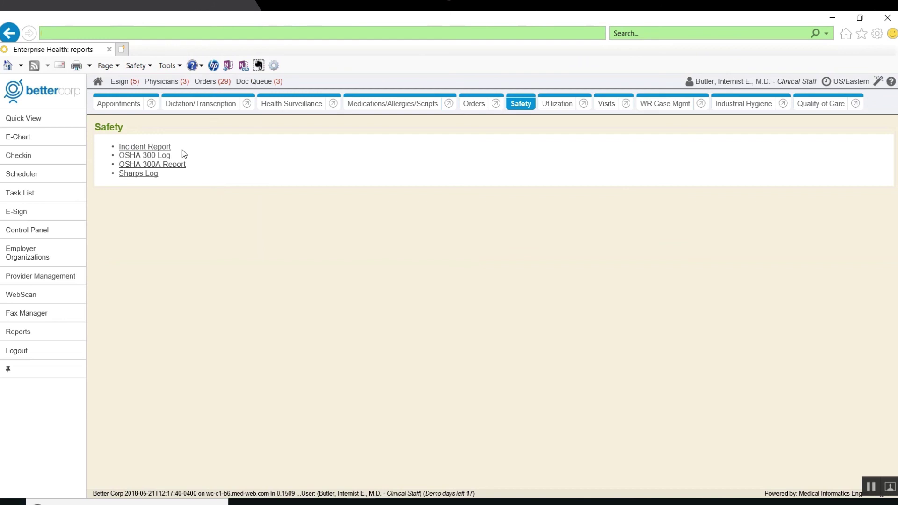
click(159, 147)
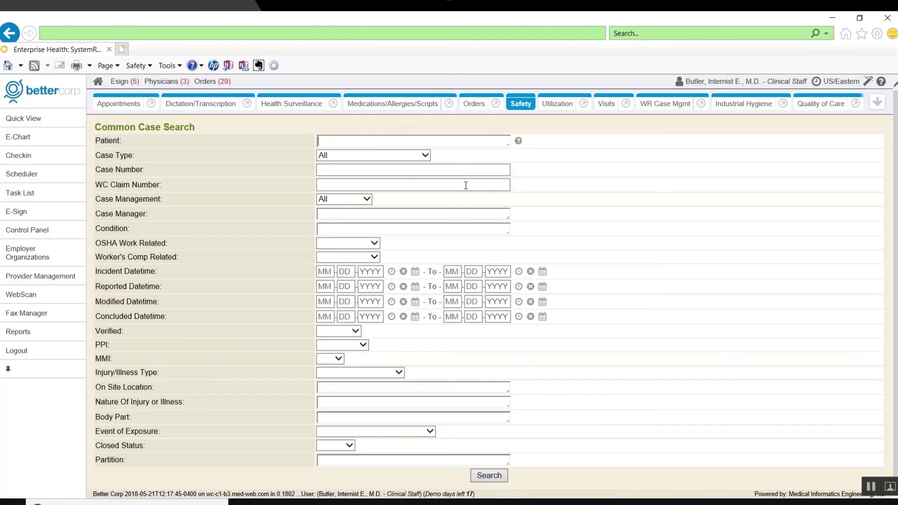
click(466, 185)
click(391, 271)
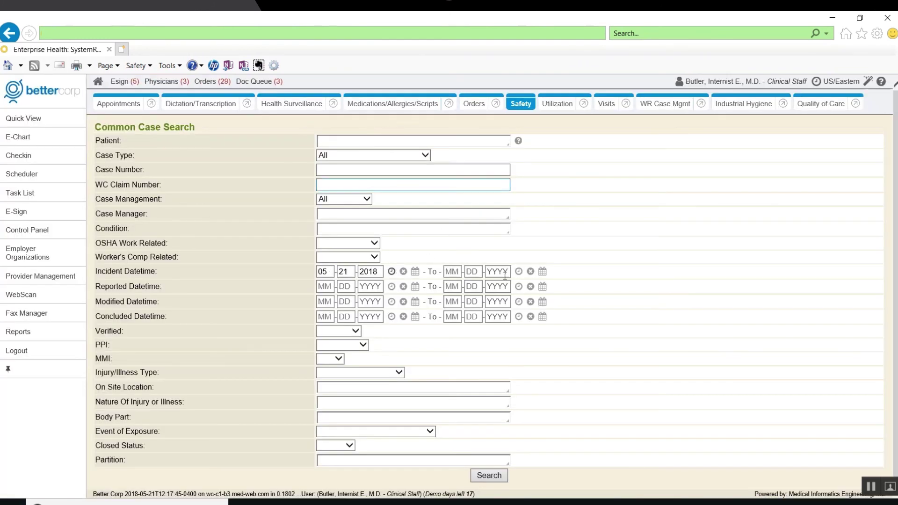
click(518, 272)
- Change the start year to 2000 and search, then go to Visits and Quick View
double_click(375, 271)
text(2000)
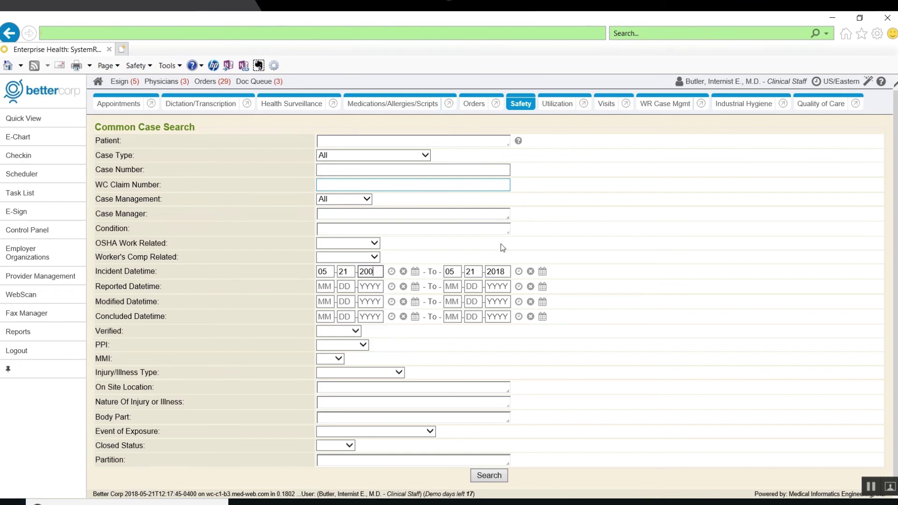
key(Return)
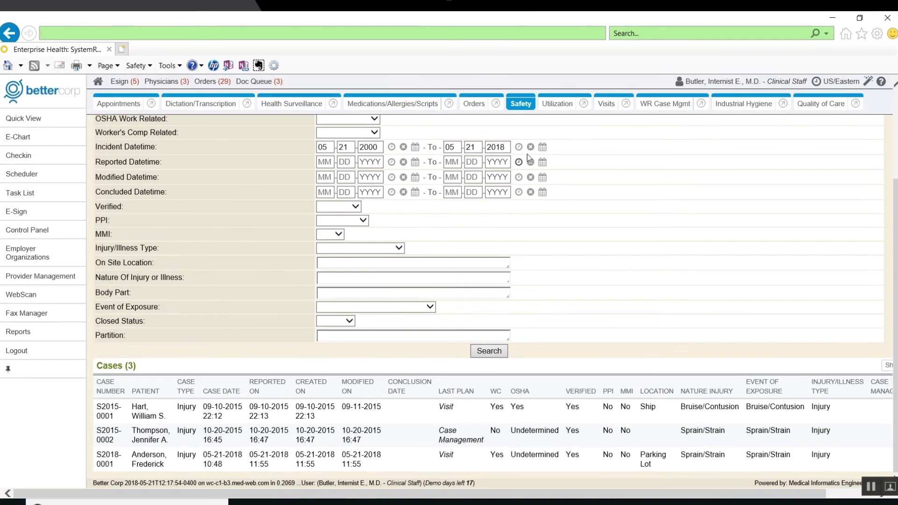
click(604, 106)
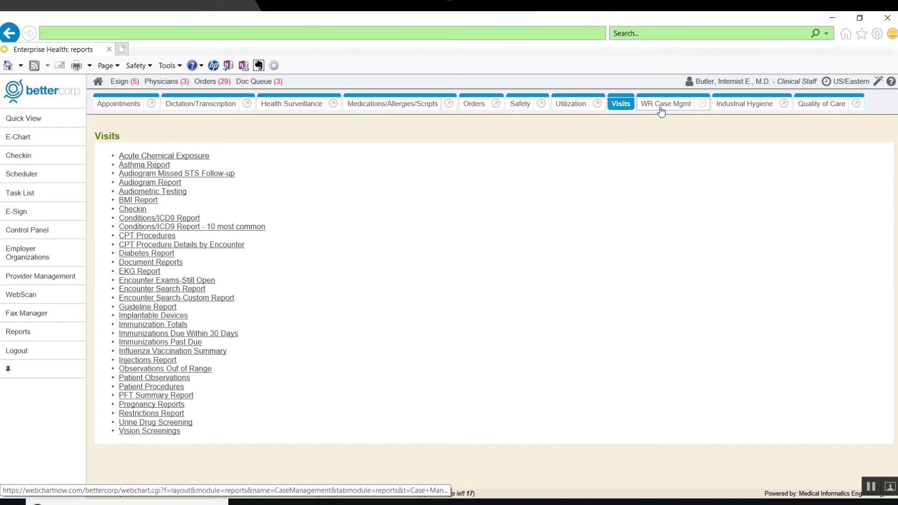
click(31, 122)
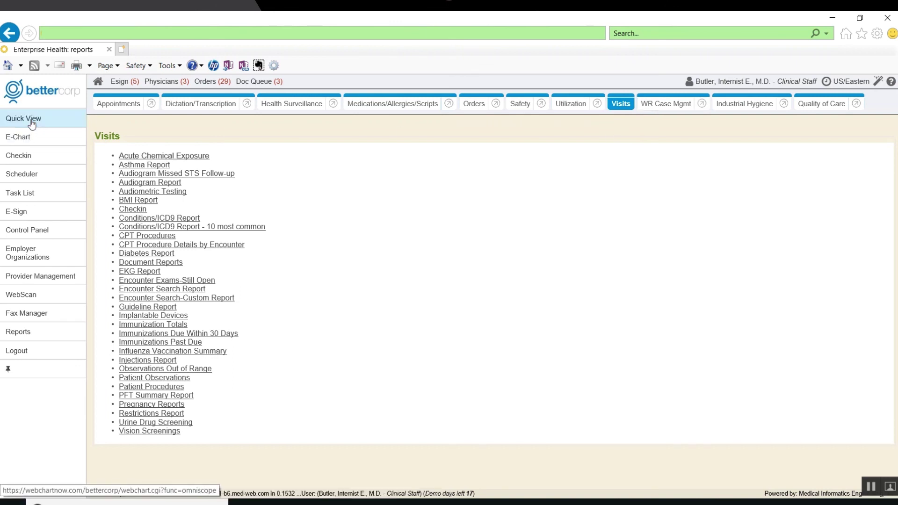